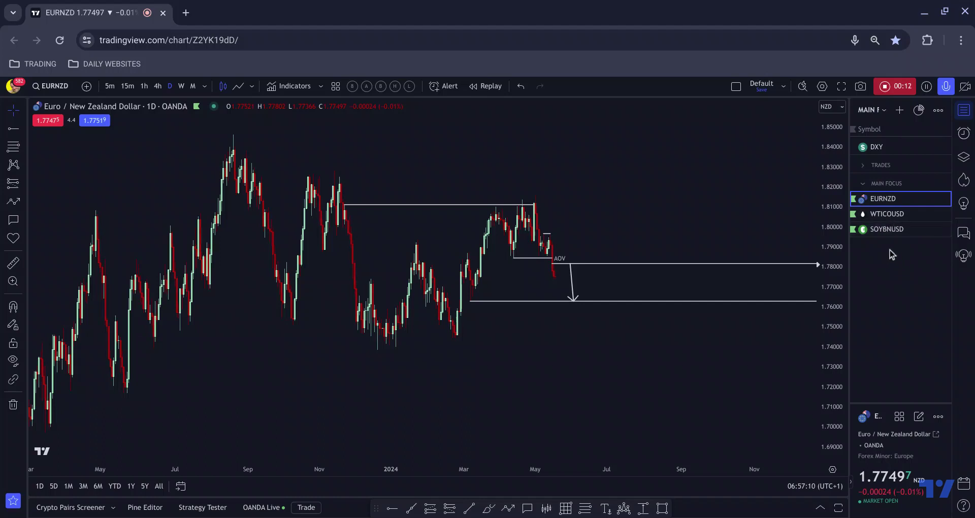
Step: Pan and zoom the EURNZD daily chart out to a multi-year view reaching back to 2019
{"action": "scroll", "coordinate": [692, 229], "scroll_direction": "up", "scroll_amount": 3}
{"action": "left_click_drag", "start_coordinate": [593, 207], "coordinate": [693, 209]}
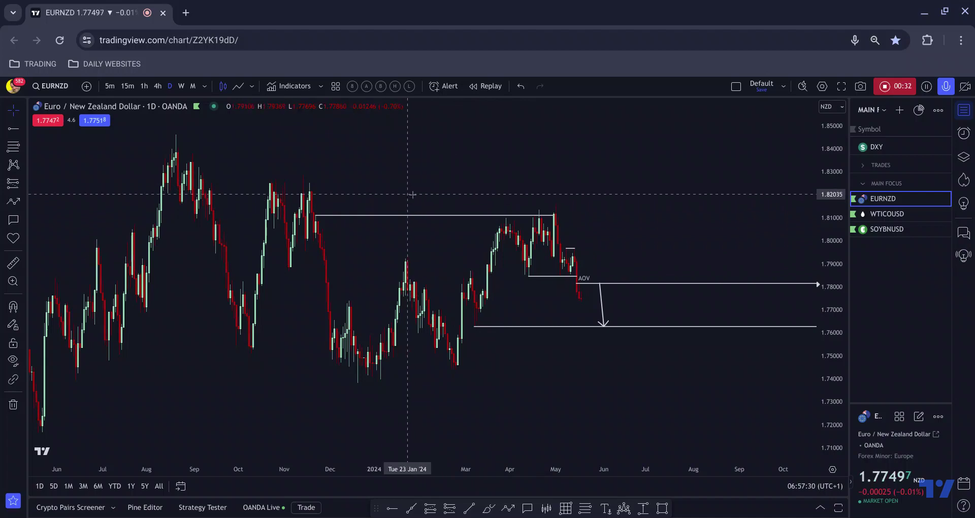
{"action": "scroll", "coordinate": [369, 197], "scroll_direction": "up", "scroll_amount": 2}
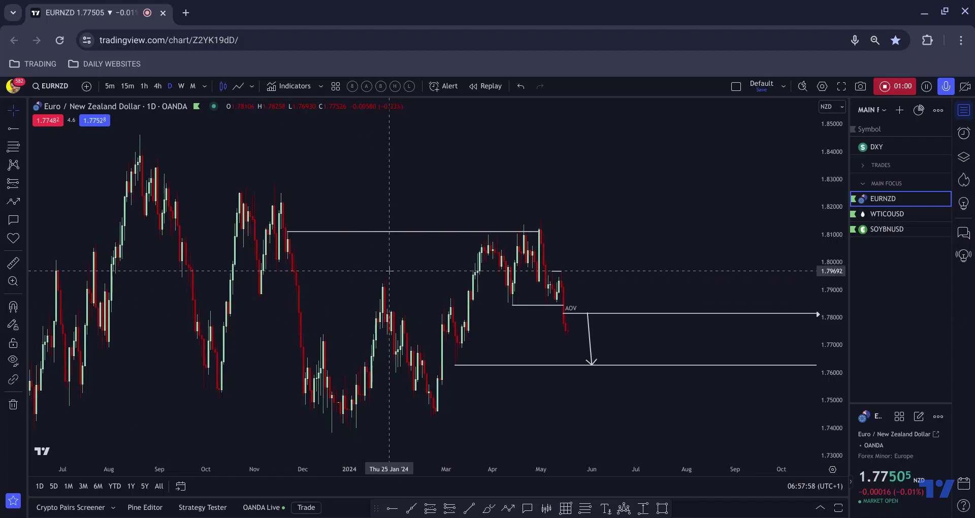
{"action": "scroll", "coordinate": [348, 194], "scroll_direction": "down", "scroll_amount": 2}
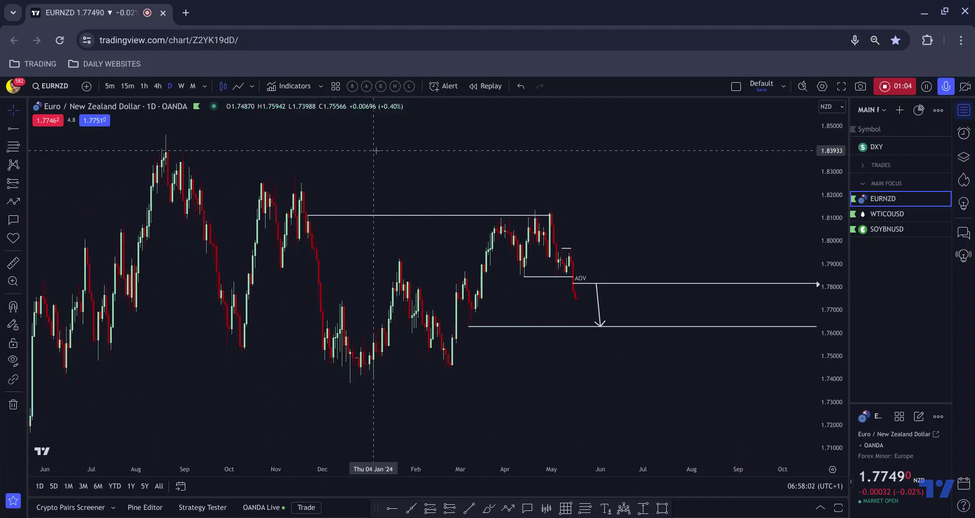
{"action": "scroll", "coordinate": [358, 163], "scroll_direction": "up", "scroll_amount": 2}
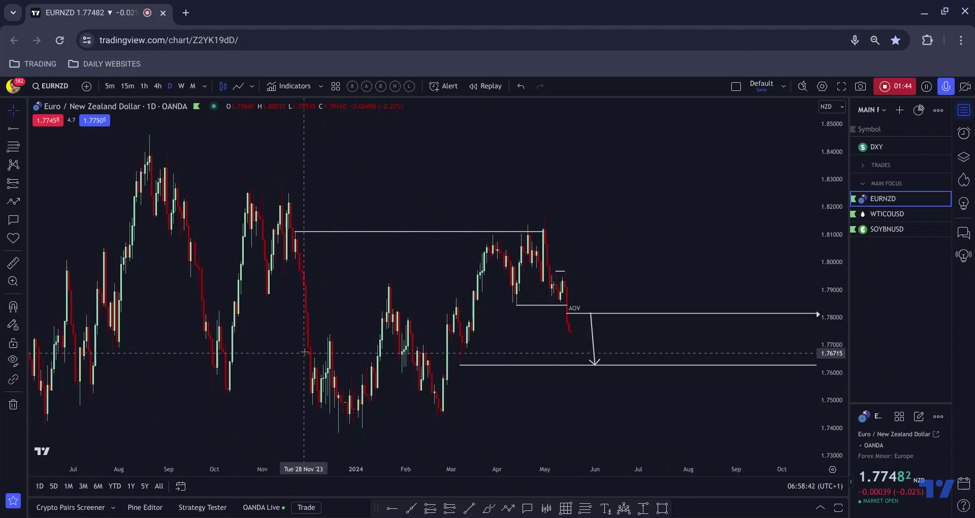
{"action": "scroll", "coordinate": [282, 322], "scroll_direction": "left", "scroll_amount": 2}
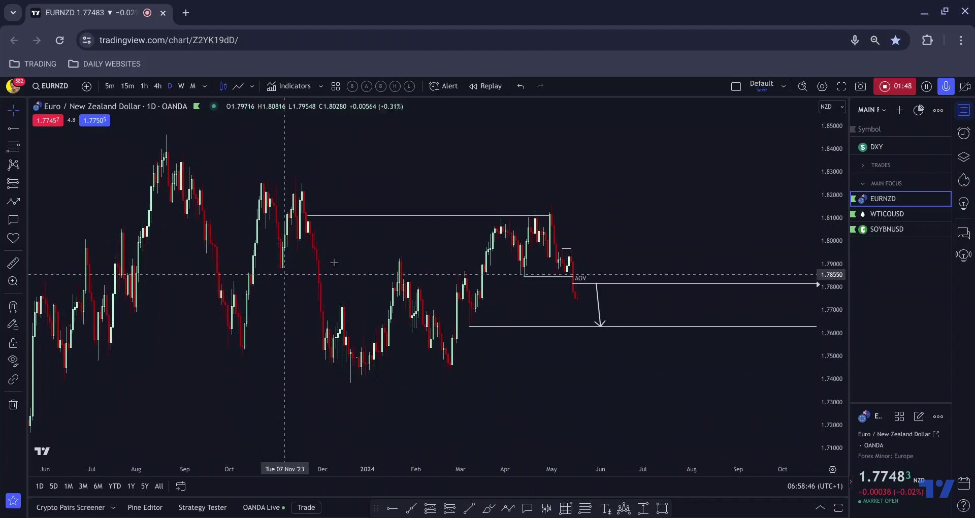
{"action": "scroll", "coordinate": [265, 344], "scroll_direction": "up", "scroll_amount": 2}
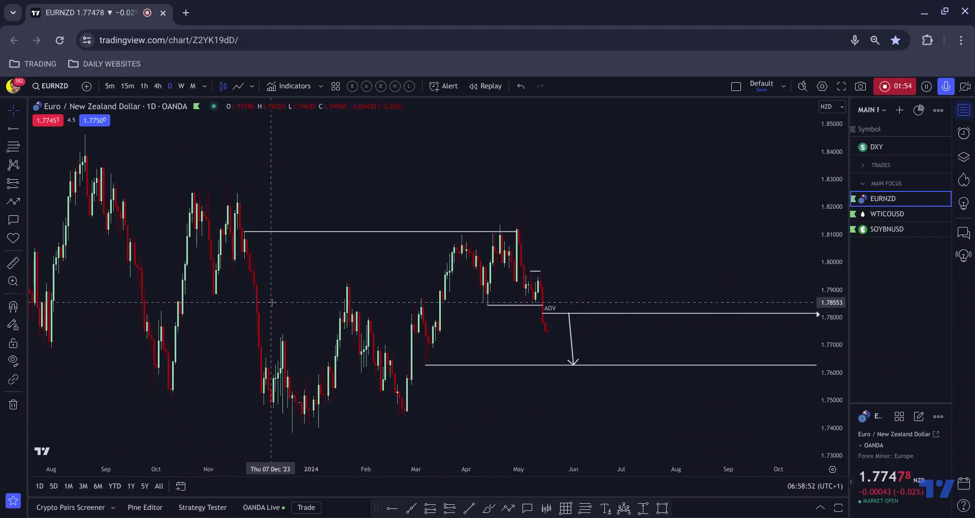
{"action": "scroll", "coordinate": [274, 289], "scroll_direction": "down", "scroll_amount": 2}
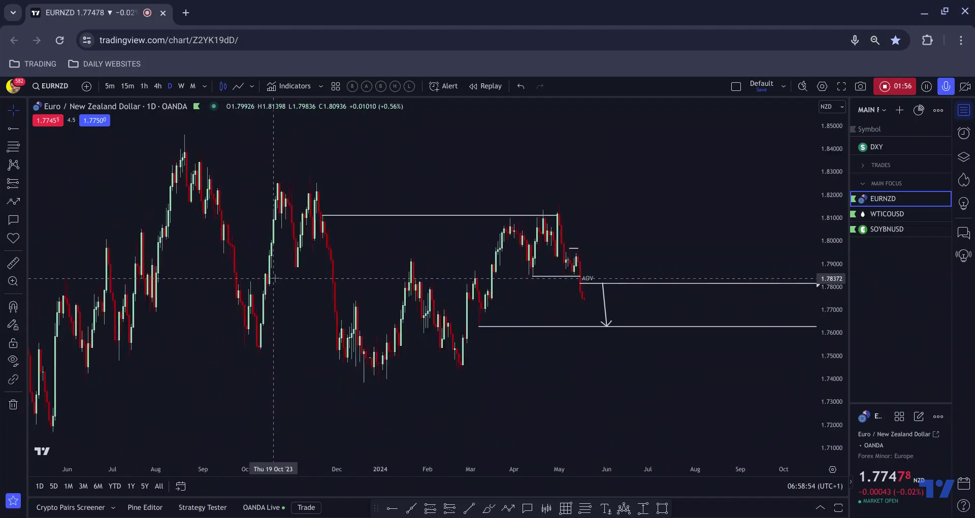
{"action": "scroll", "coordinate": [278, 282], "scroll_direction": "down", "scroll_amount": 1}
{"action": "scroll", "coordinate": [277, 281], "scroll_direction": "down", "scroll_amount": 2}
{"action": "scroll", "coordinate": [315, 316], "scroll_direction": "down", "scroll_amount": 2}
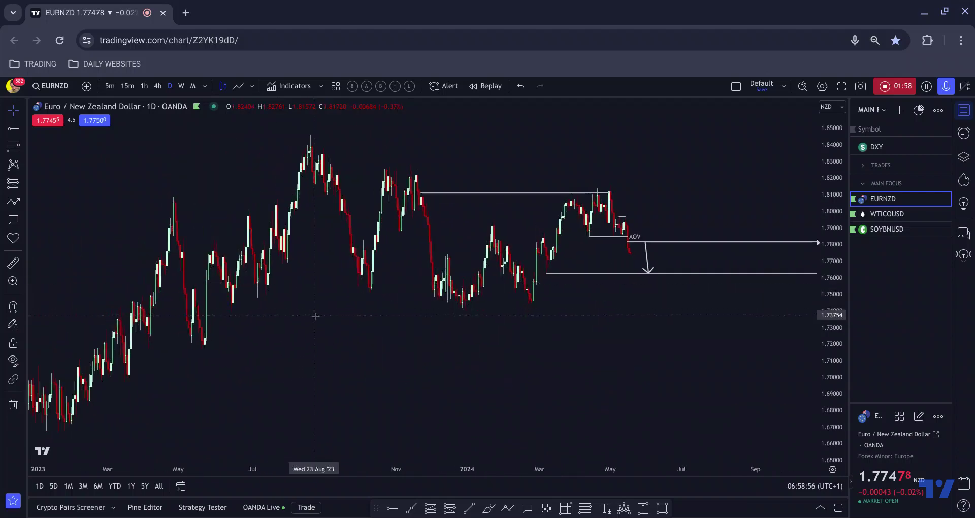
{"action": "scroll", "coordinate": [328, 323], "scroll_direction": "down", "scroll_amount": 3}
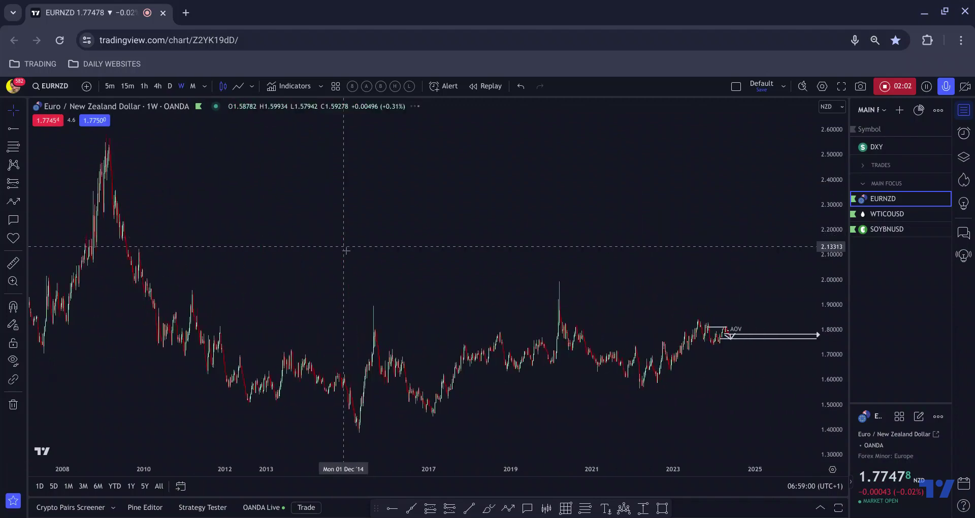
Step: Zoom the weekly EURNZD chart in around the AOV zone near 1.7800
{"action": "scroll", "coordinate": [325, 244], "scroll_direction": "up", "scroll_amount": 2}
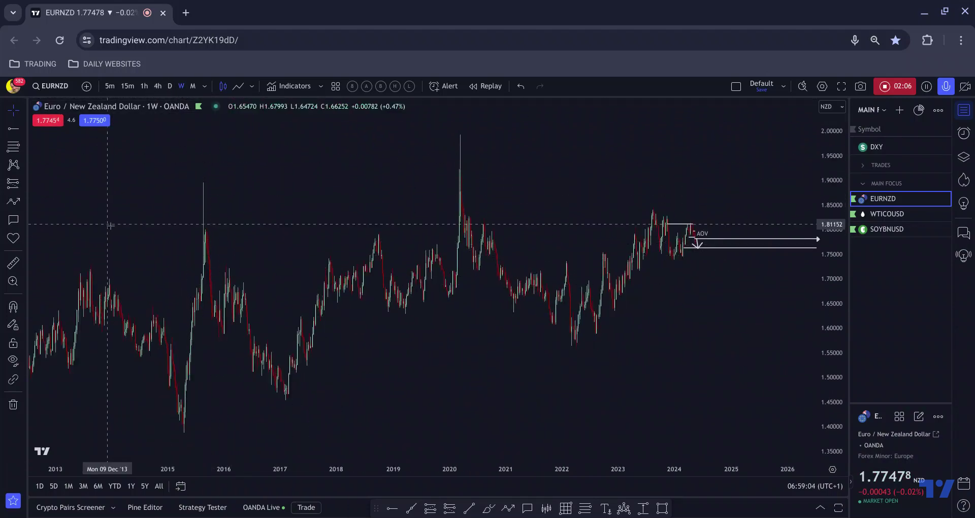
{"action": "scroll", "coordinate": [237, 229], "scroll_direction": "down", "scroll_amount": 2}
{"action": "scroll", "coordinate": [386, 284], "scroll_direction": "up", "scroll_amount": 1}
{"action": "scroll", "coordinate": [387, 284], "scroll_direction": "up", "scroll_amount": 3}
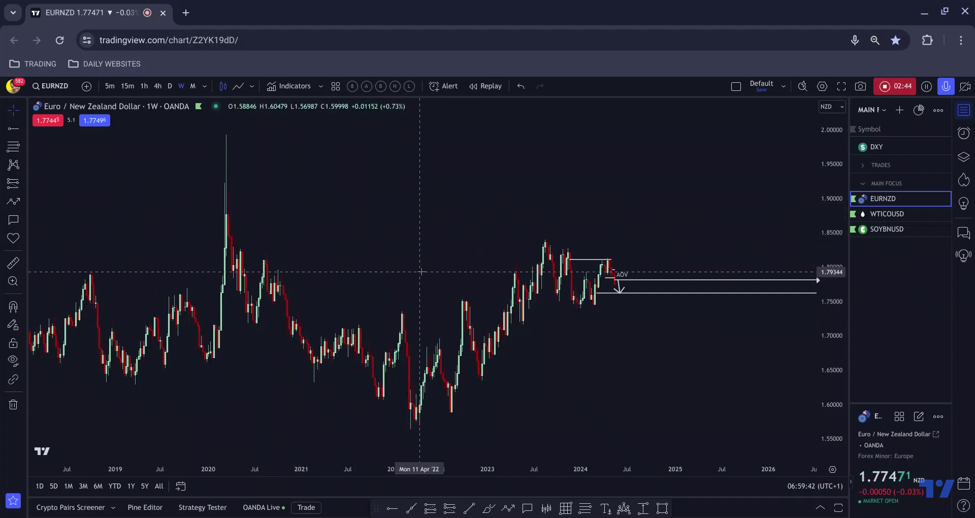
{"action": "scroll", "coordinate": [274, 193], "scroll_direction": "up", "scroll_amount": 2}
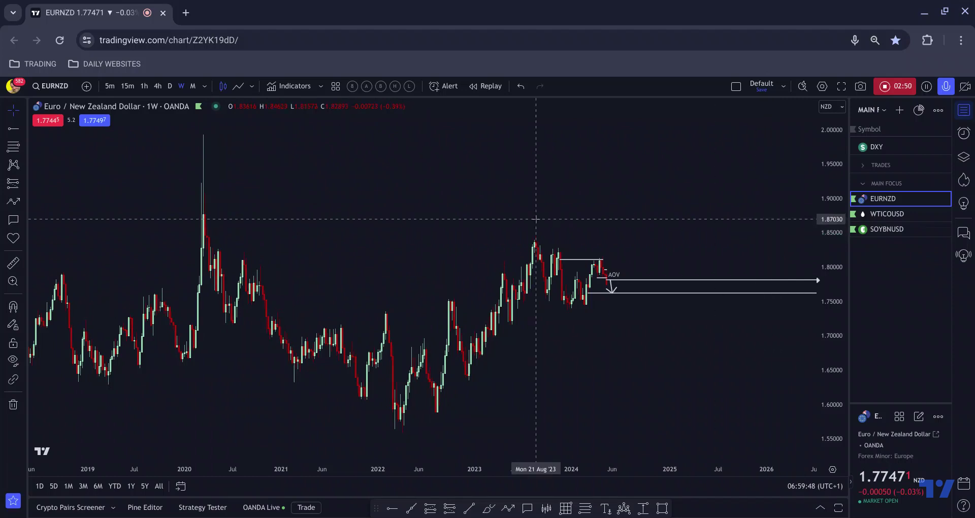
{"action": "scroll", "coordinate": [463, 189], "scroll_direction": "up", "scroll_amount": 2}
{"action": "scroll", "coordinate": [257, 165], "scroll_direction": "up", "scroll_amount": 4}
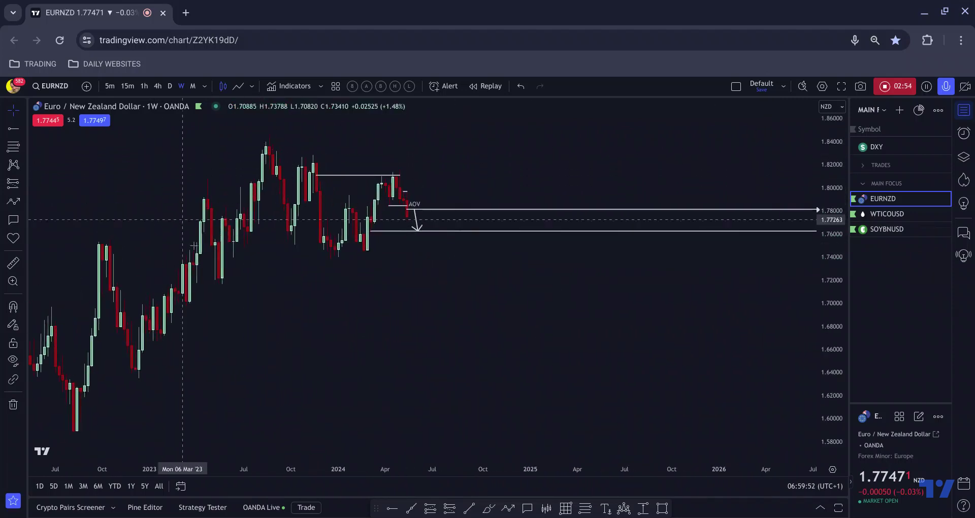
{"action": "scroll", "coordinate": [343, 203], "scroll_direction": "up", "scroll_amount": 2}
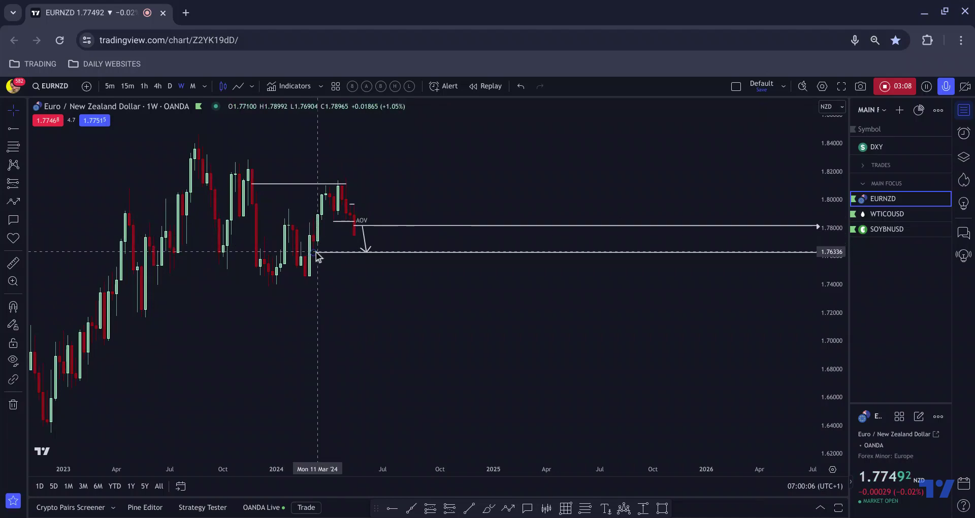
Step: Put EURNZD on the daily timeframe and zoom out slightly
{"action": "left_click", "coordinate": [171, 86]}
{"action": "scroll", "coordinate": [385, 161], "scroll_direction": "down", "scroll_amount": 5}
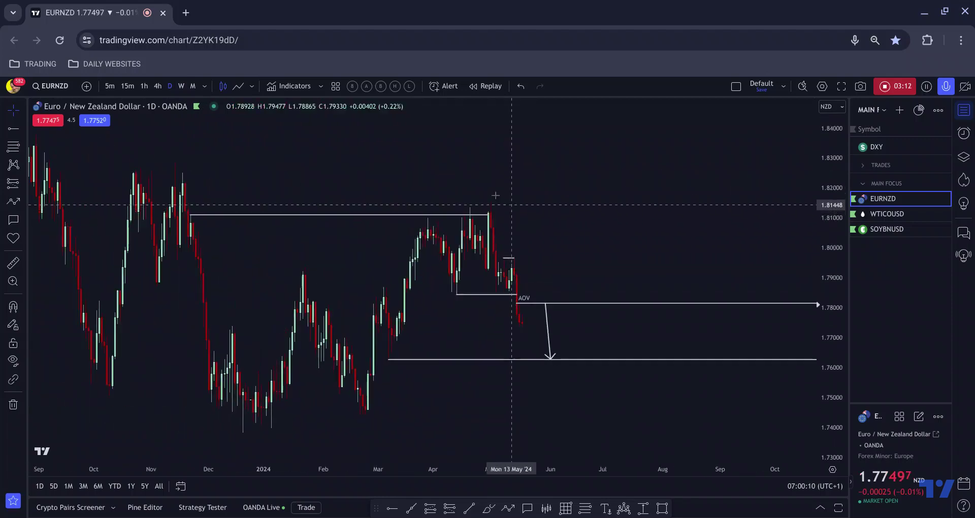
{"action": "scroll", "coordinate": [303, 194], "scroll_direction": "down", "scroll_amount": 3}
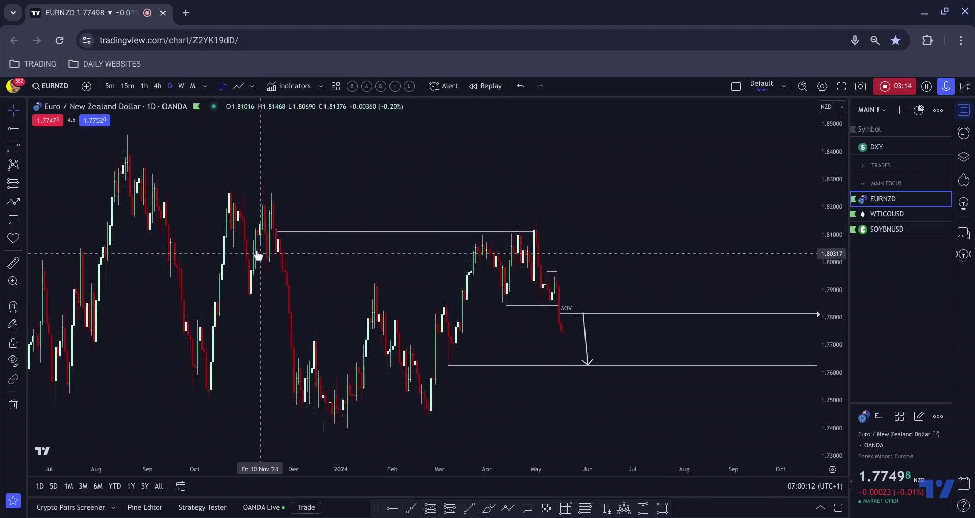
Step: Move to the 4-hour timeframe and frame the candles around the drawn horizontal levels
{"action": "left_click", "coordinate": [158, 87]}
{"action": "scroll", "coordinate": [271, 256], "scroll_direction": "down", "scroll_amount": 5}
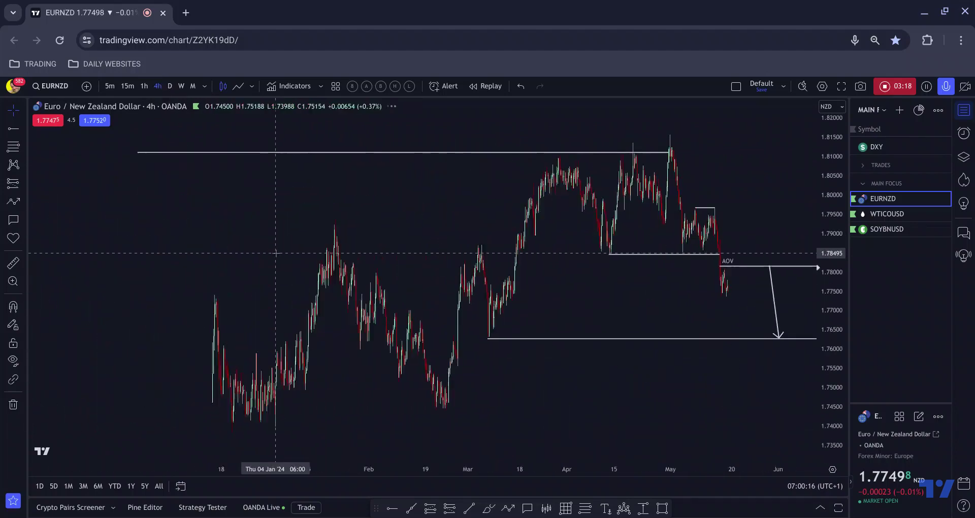
{"action": "scroll", "coordinate": [271, 257], "scroll_direction": "up", "scroll_amount": 3}
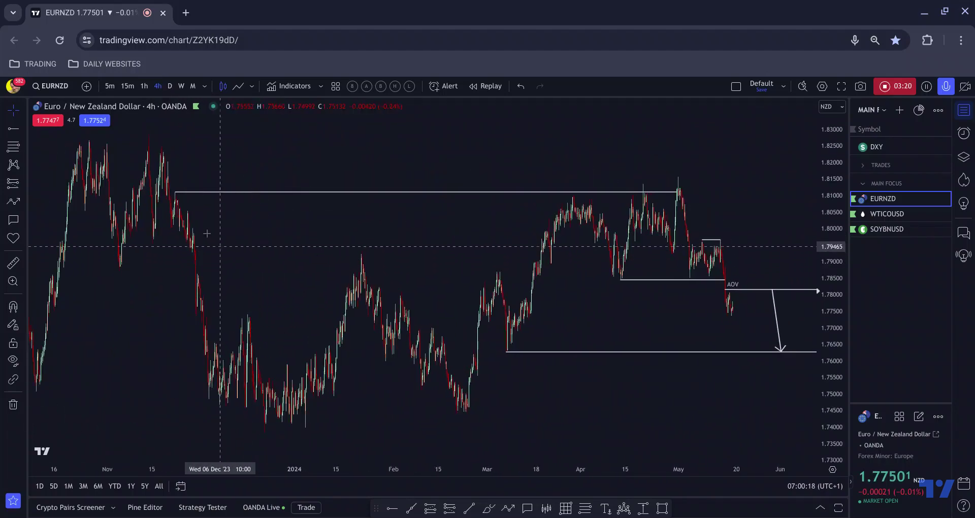
{"action": "scroll", "coordinate": [171, 228], "scroll_direction": "up", "scroll_amount": 2}
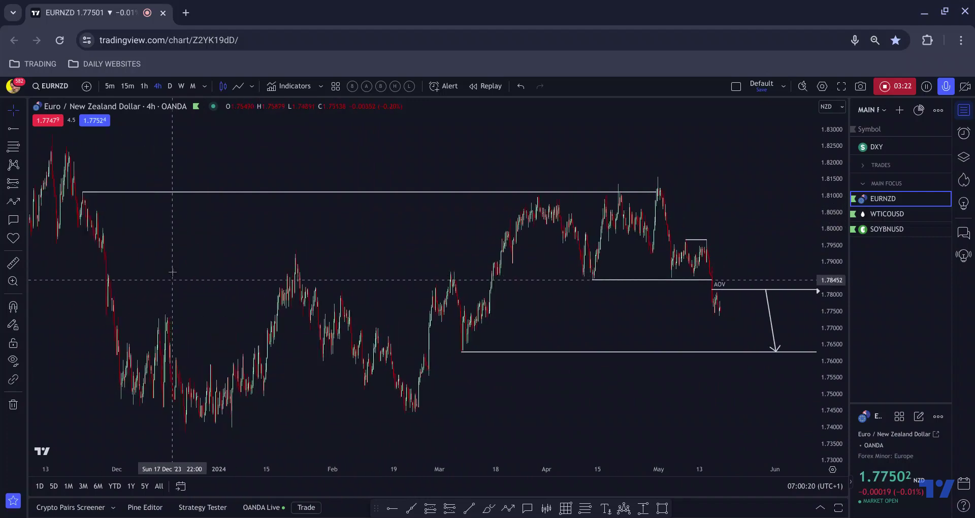
{"action": "right_click", "coordinate": [170, 279]}
{"action": "left_click_drag", "start_coordinate": [216, 239], "coordinate": [237, 239]}
{"action": "scroll", "coordinate": [431, 232], "scroll_direction": "up", "scroll_amount": 2}
{"action": "scroll", "coordinate": [355, 238], "scroll_direction": "up", "scroll_amount": 1}
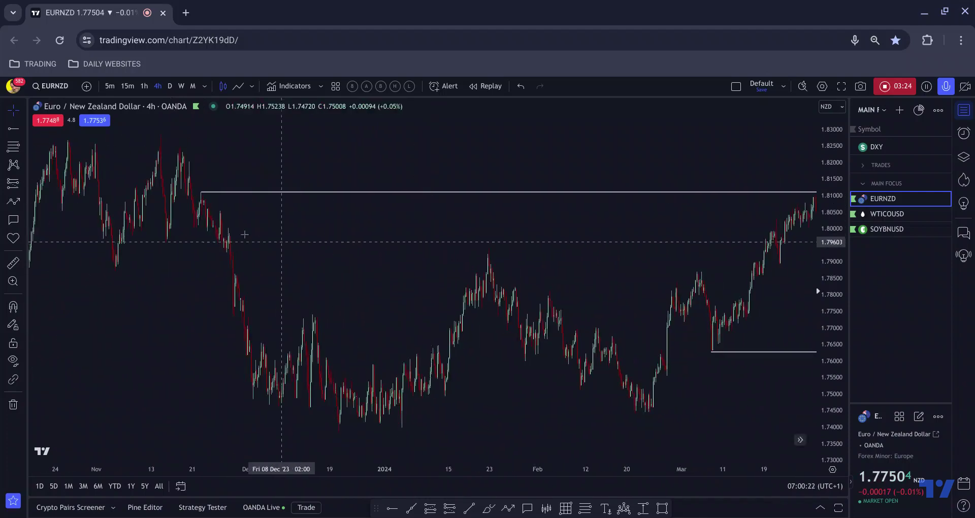
{"action": "scroll", "coordinate": [203, 249], "scroll_direction": "up", "scroll_amount": 1}
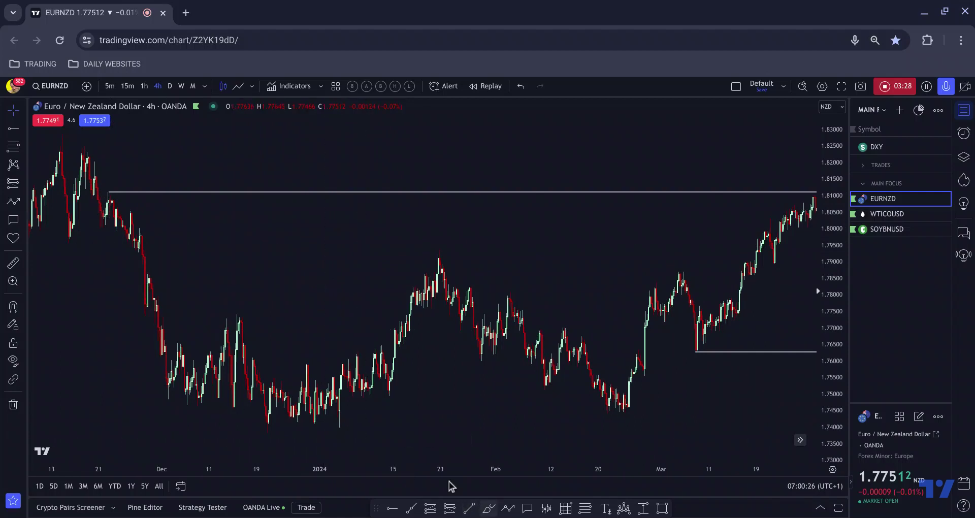
{"action": "left_click", "coordinate": [106, 223]}
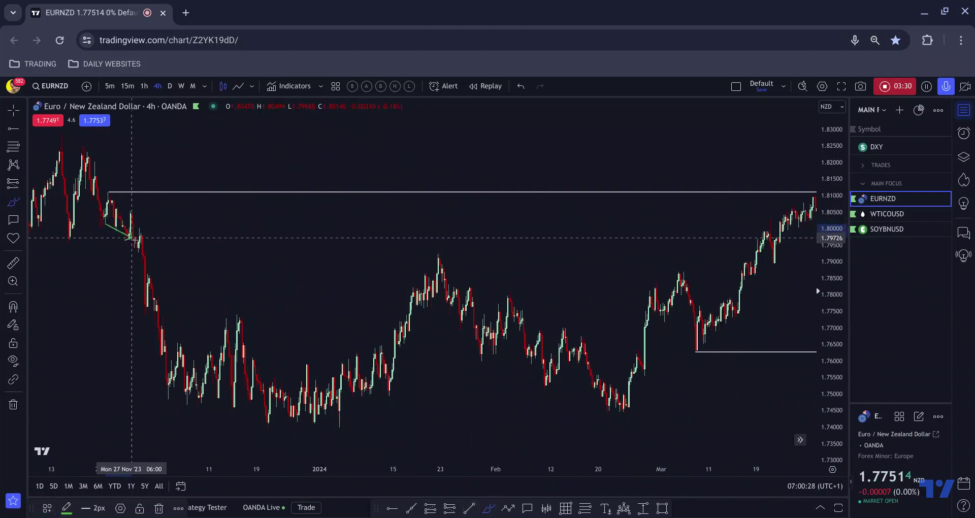
{"action": "left_click", "coordinate": [131, 237]}
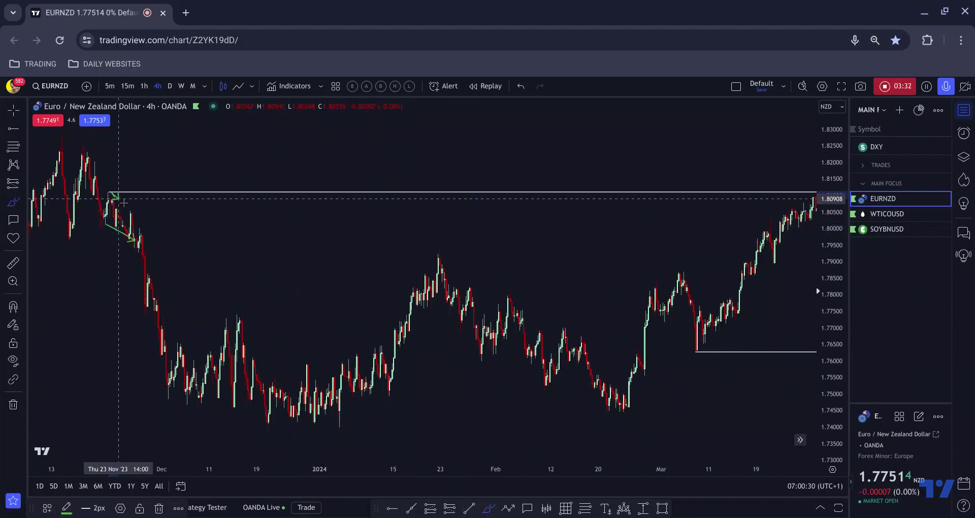
{"action": "mouse_move", "coordinate": [125, 206]}
{"action": "left_mouse_down"}
{"action": "mouse_move", "coordinate": [132, 226]}
{"action": "mouse_move", "coordinate": [105, 204]}
{"action": "mouse_move", "coordinate": [301, 215]}
{"action": "left_mouse_up"}
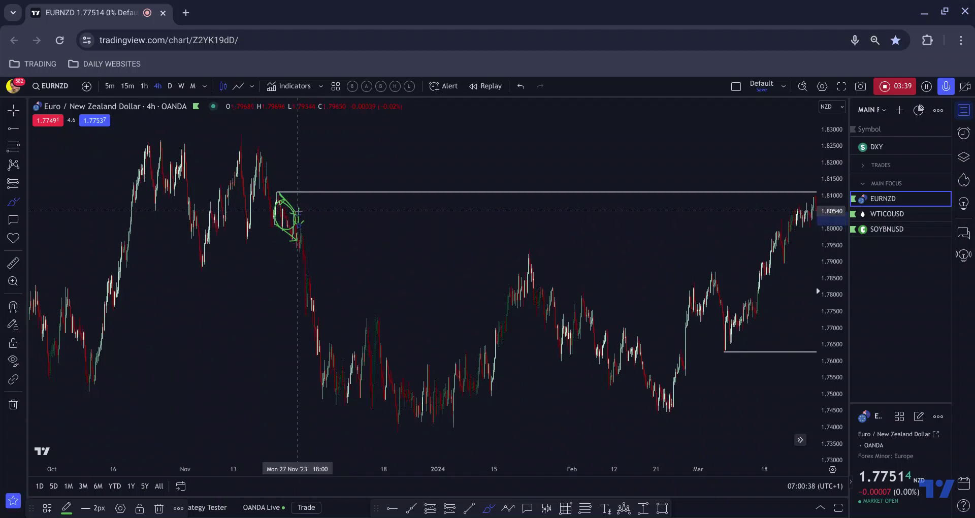
{"action": "left_click_drag", "start_coordinate": [298, 211], "coordinate": [307, 340]}
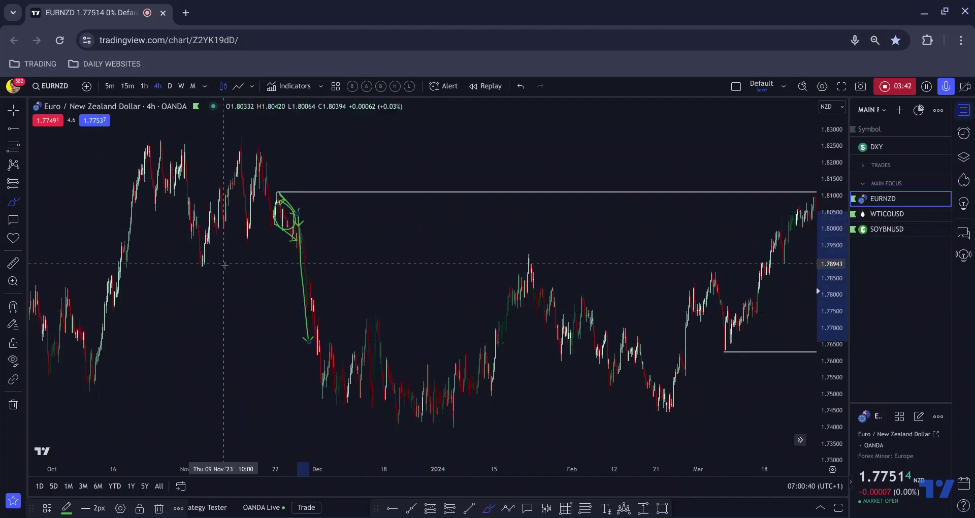
{"action": "mouse_move", "coordinate": [257, 246]}
{"action": "left_mouse_down"}
{"action": "mouse_move", "coordinate": [231, 247]}
{"action": "mouse_move", "coordinate": [190, 277]}
{"action": "mouse_move", "coordinate": [253, 280]}
{"action": "left_mouse_up"}
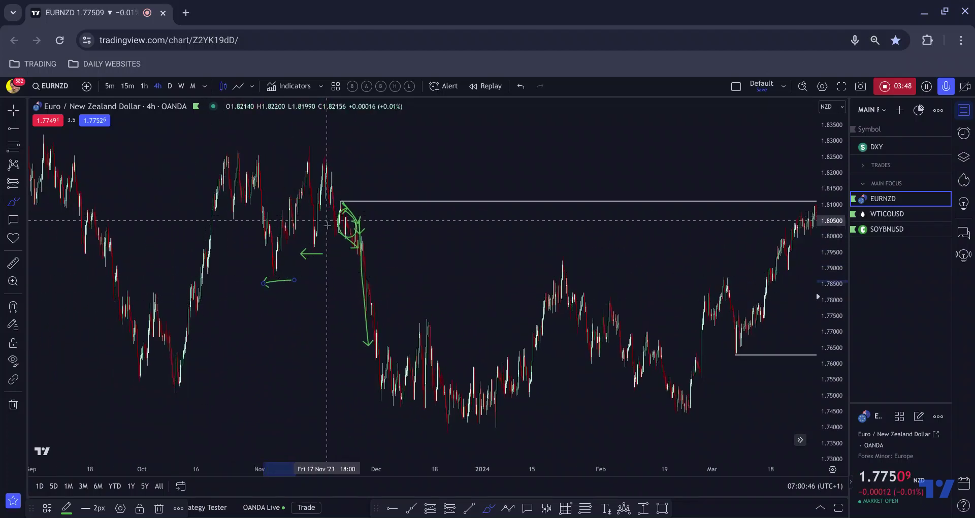
{"action": "key", "text": "ctrl+z"}
{"action": "key", "text": "ctrl+z"}
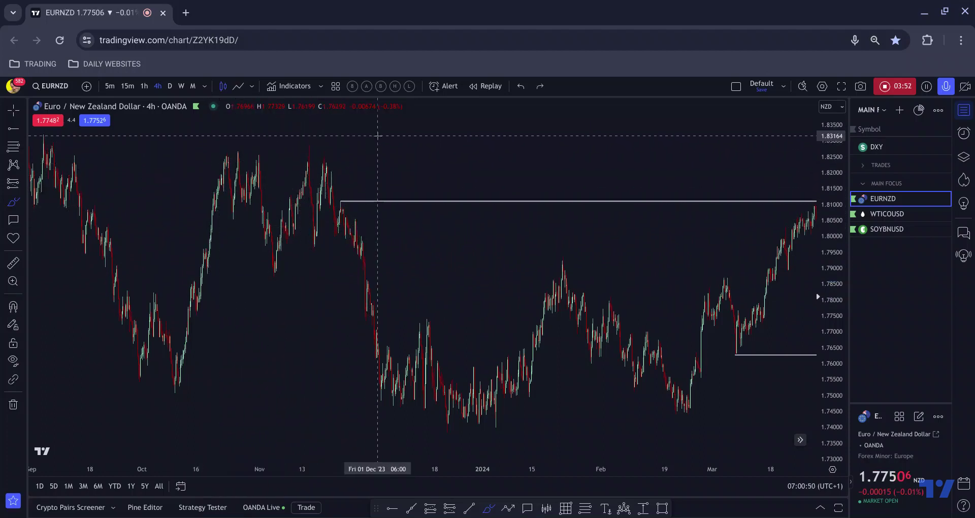
{"action": "left_click_drag", "start_coordinate": [388, 138], "coordinate": [255, 168]}
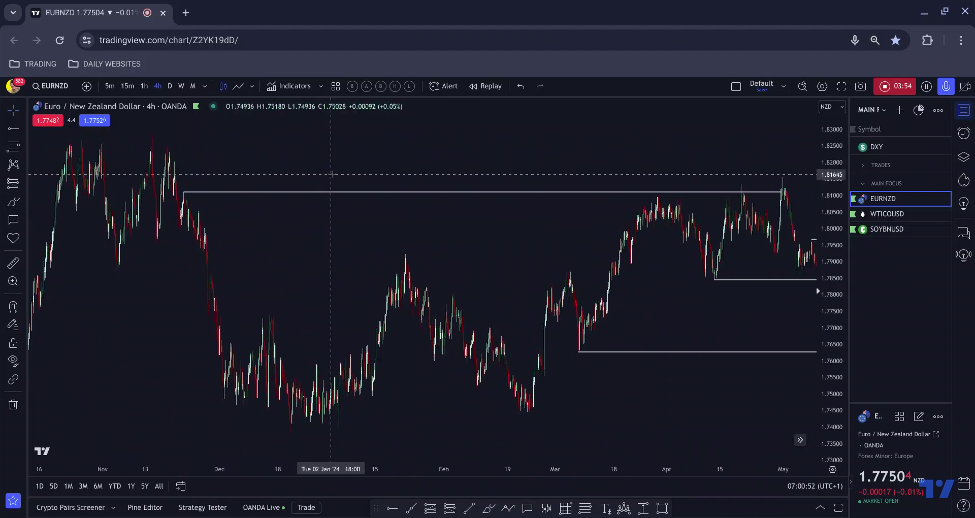
{"action": "scroll", "coordinate": [437, 173], "scroll_direction": "down", "scroll_amount": 3}
{"action": "scroll", "coordinate": [447, 173], "scroll_direction": "right", "scroll_amount": 5}
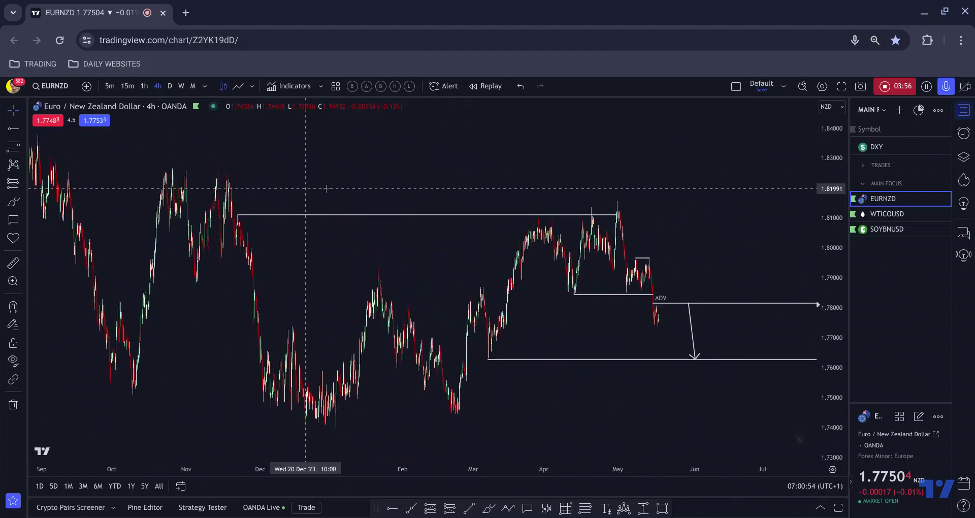
{"action": "scroll", "coordinate": [508, 173], "scroll_direction": "up", "scroll_amount": 3}
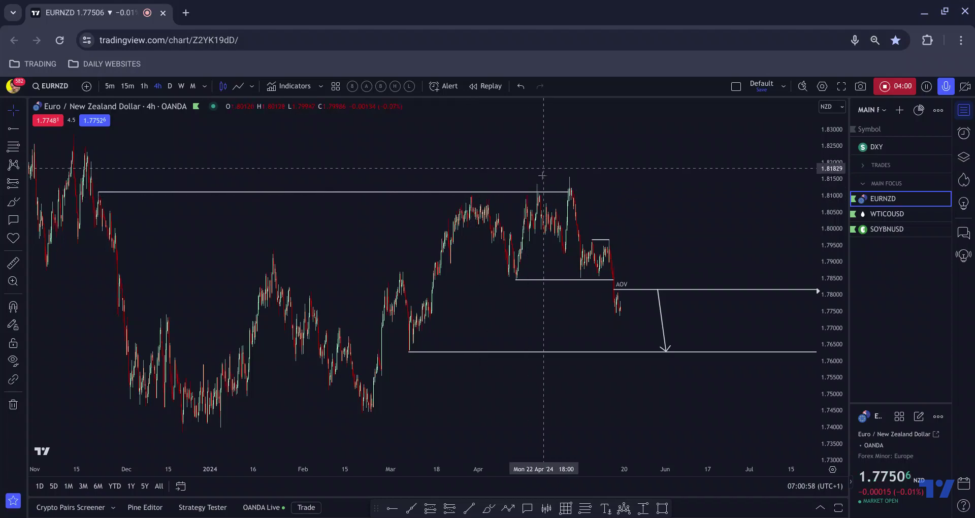
{"action": "scroll", "coordinate": [534, 162], "scroll_direction": "up", "scroll_amount": 3}
{"action": "scroll", "coordinate": [362, 158], "scroll_direction": "up", "scroll_amount": 2}
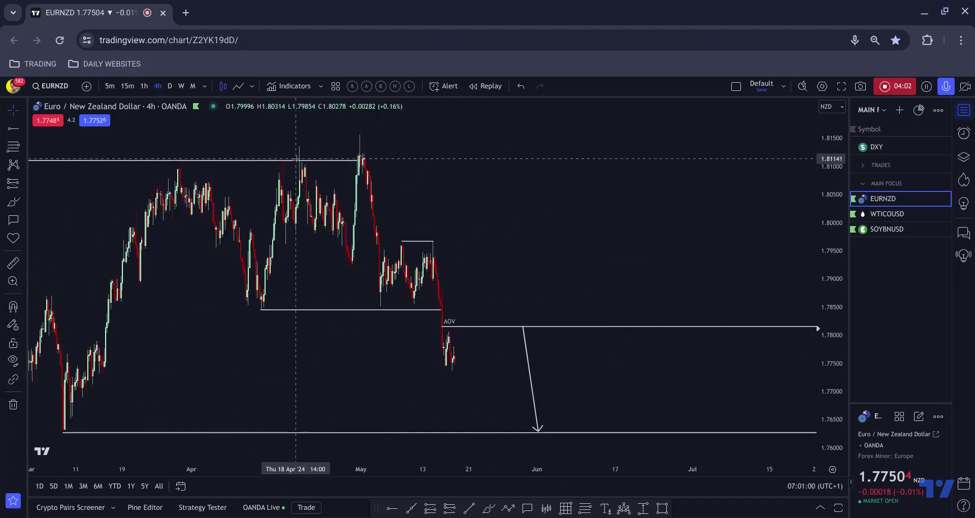
{"action": "scroll", "coordinate": [310, 160], "scroll_direction": "down", "scroll_amount": 4}
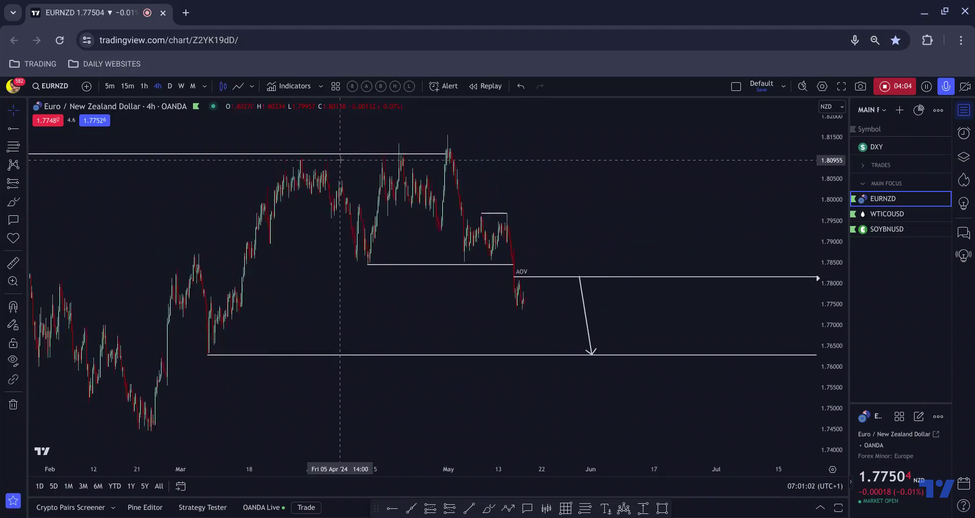
{"action": "scroll", "coordinate": [316, 165], "scroll_direction": "down", "scroll_amount": 4}
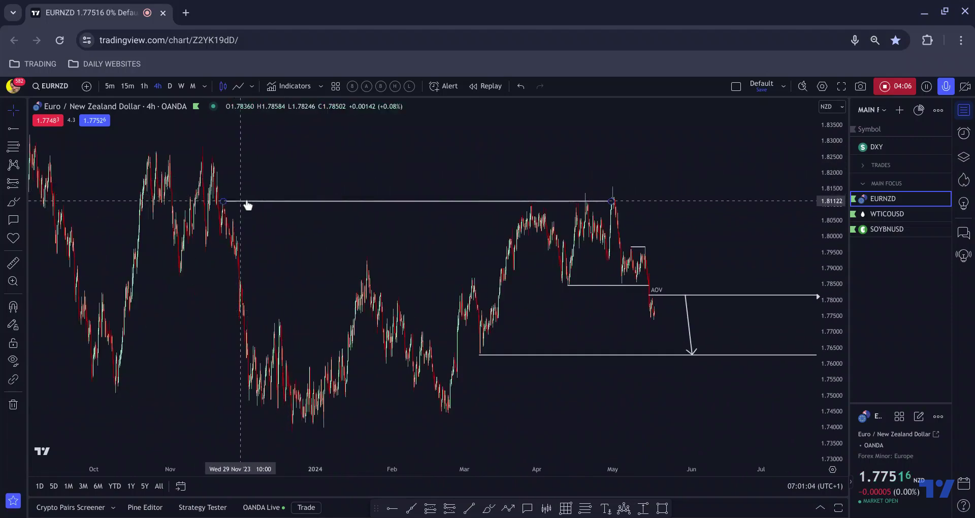
{"action": "scroll", "coordinate": [445, 185], "scroll_direction": "up", "scroll_amount": 4}
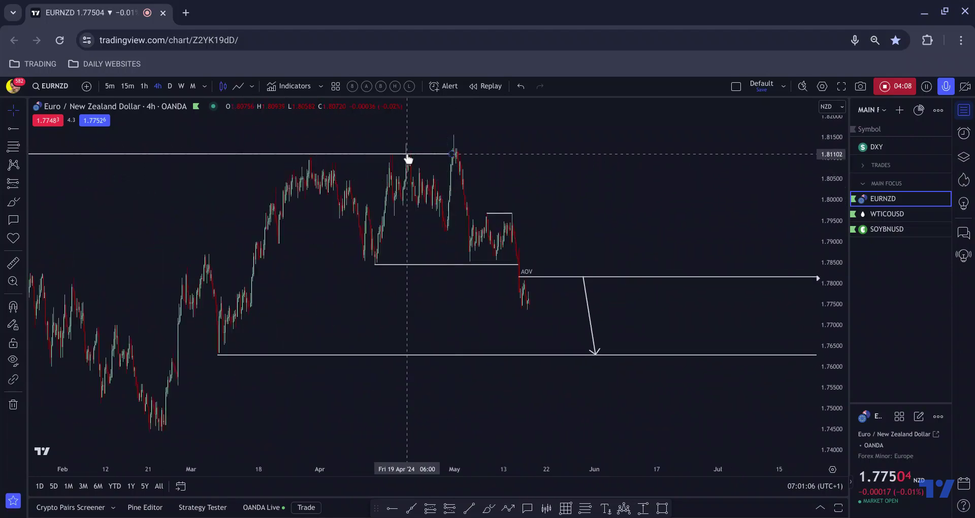
{"action": "scroll", "coordinate": [350, 159], "scroll_direction": "up", "scroll_amount": 1}
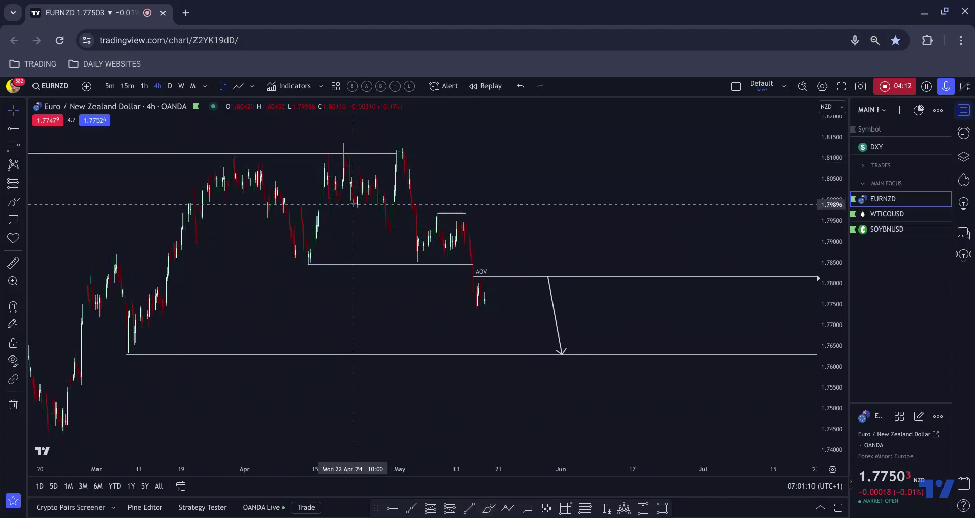
{"action": "left_click", "coordinate": [487, 509]}
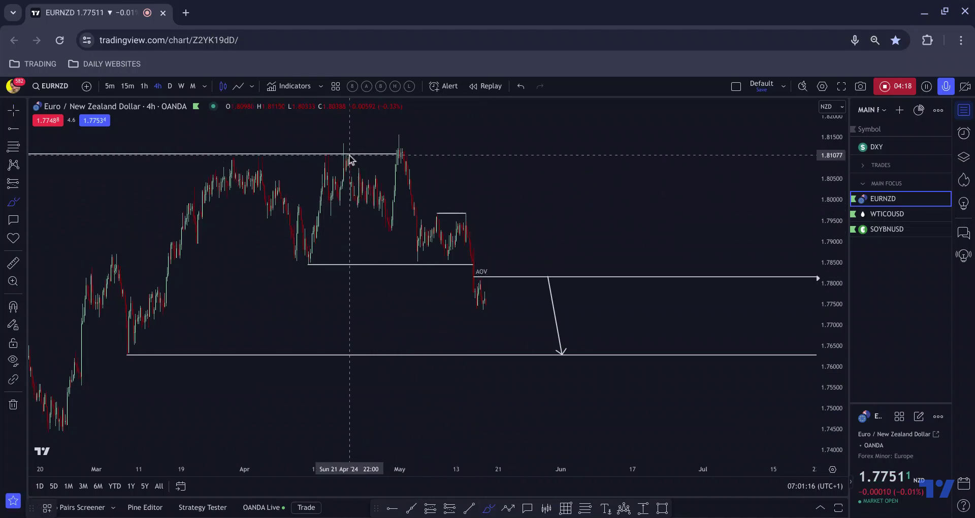
{"action": "mouse_move", "coordinate": [349, 157]}
{"action": "left_mouse_down"}
{"action": "mouse_move", "coordinate": [359, 208]}
{"action": "mouse_move", "coordinate": [385, 225]}
{"action": "left_mouse_up"}
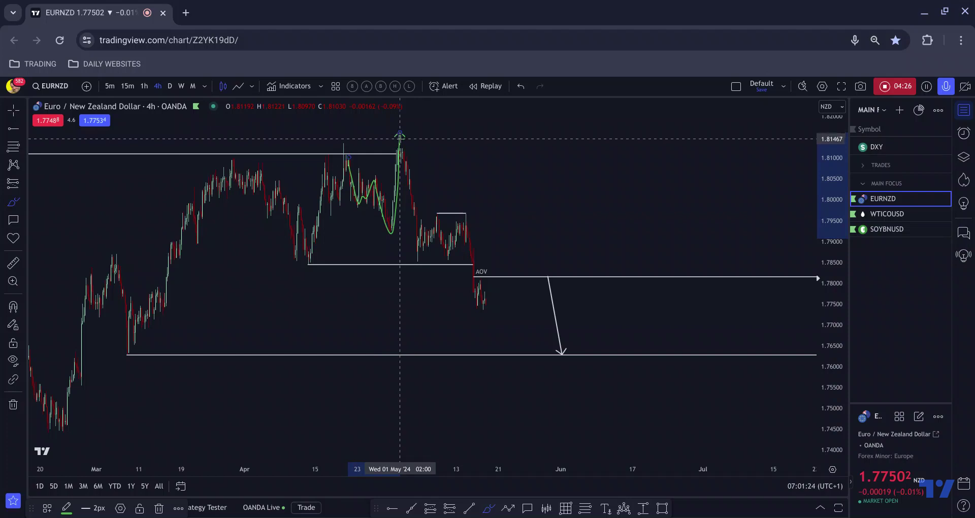
{"action": "key", "text": "Delete"}
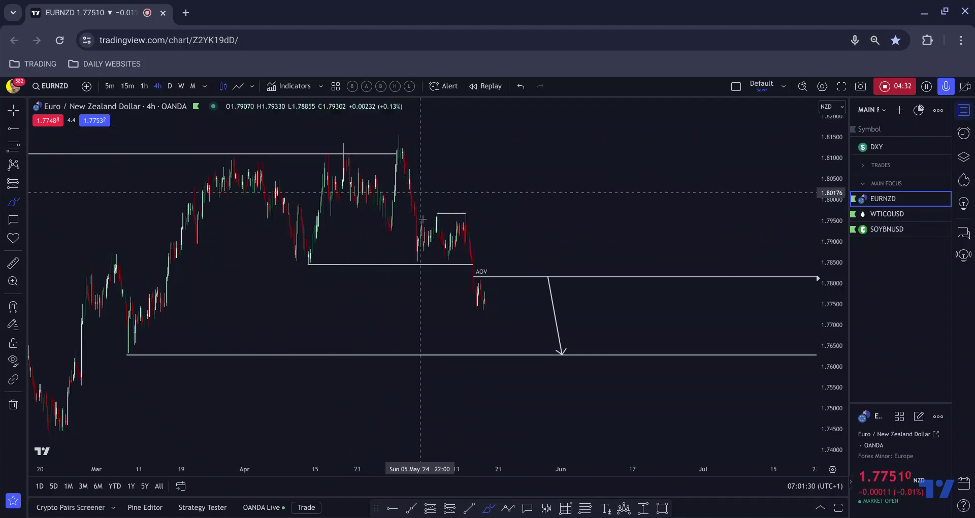
Step: Draw a yellow trend line from the small May range top (about 1.7967) down to about 1.7668
{"action": "scroll", "coordinate": [399, 198], "scroll_direction": "up", "scroll_amount": 2}
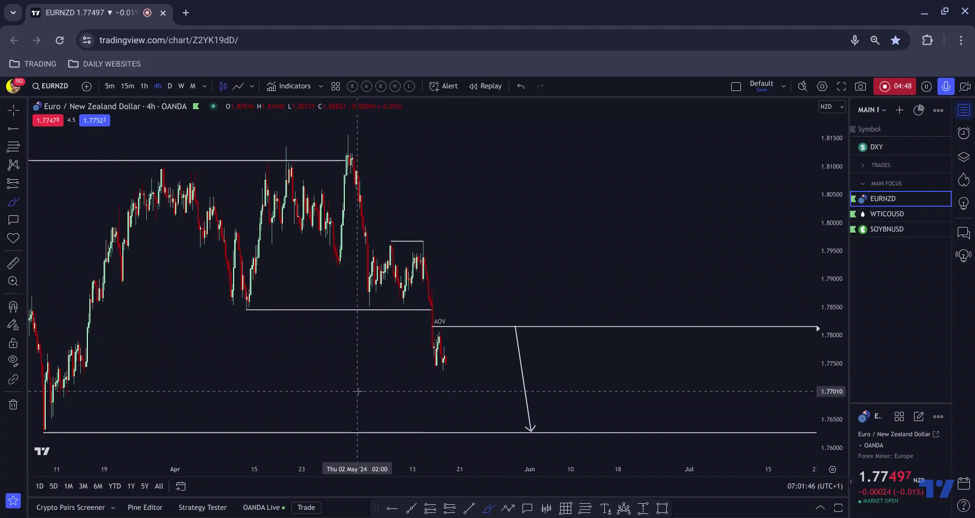
{"action": "left_click", "coordinate": [471, 508]}
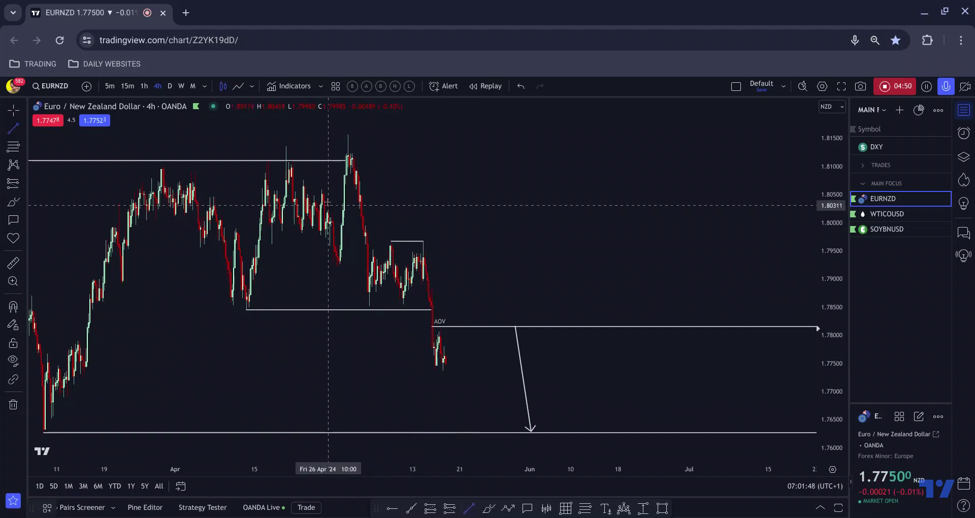
{"action": "mouse_move", "coordinate": [346, 137]}
{"action": "left_mouse_down"}
{"action": "mouse_move", "coordinate": [353, 306]}
{"action": "mouse_move", "coordinate": [412, 377]}
{"action": "mouse_move", "coordinate": [424, 378]}
{"action": "left_mouse_up"}
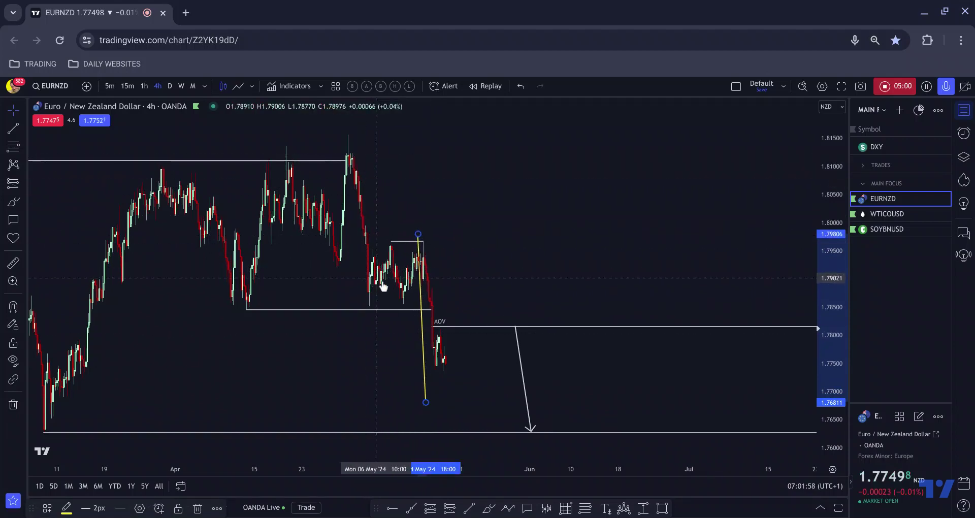
{"action": "left_click_drag", "start_coordinate": [421, 299], "coordinate": [429, 365]}
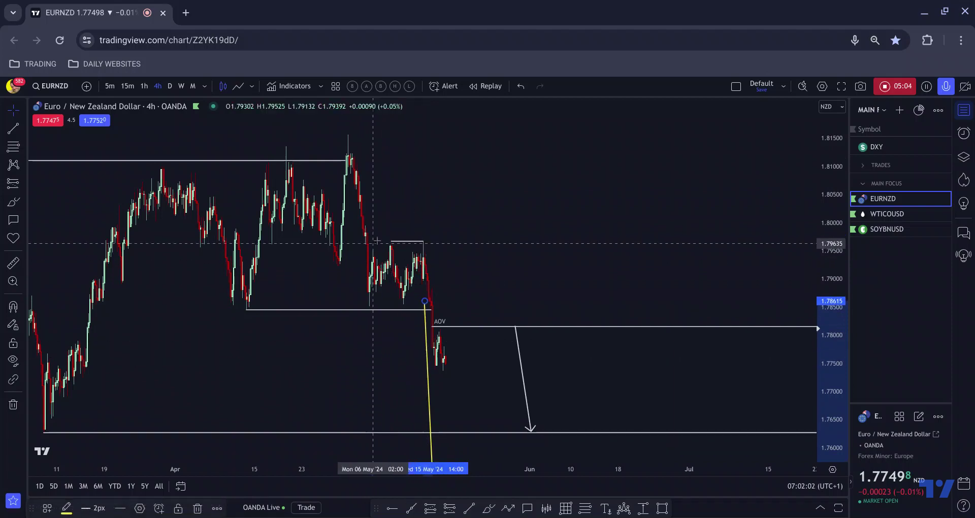
{"action": "scroll", "coordinate": [431, 249], "scroll_direction": "down", "scroll_amount": 3}
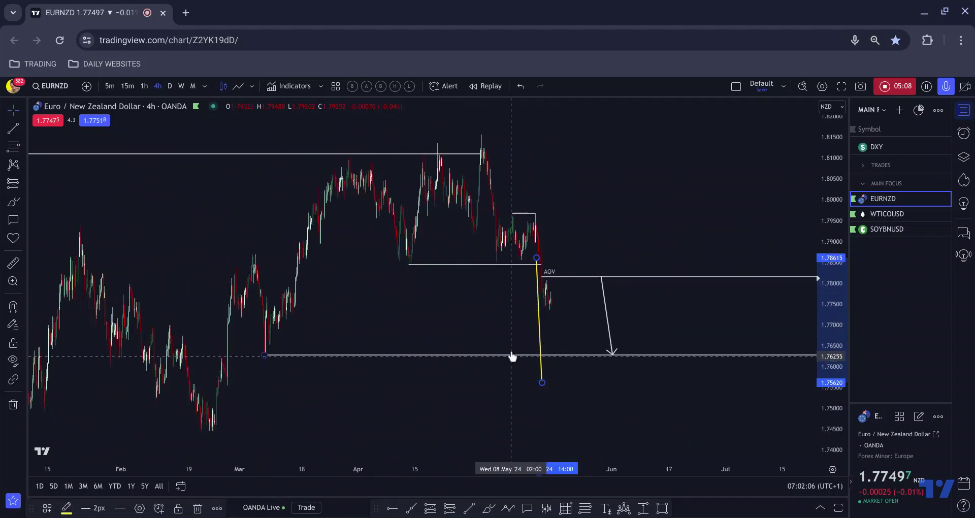
{"action": "mouse_move", "coordinate": [544, 378]}
{"action": "left_mouse_down"}
{"action": "mouse_move", "coordinate": [505, 339]}
{"action": "mouse_move", "coordinate": [508, 290]}
{"action": "left_mouse_up"}
{"action": "scroll", "coordinate": [503, 295], "scroll_direction": "up", "scroll_amount": 3}
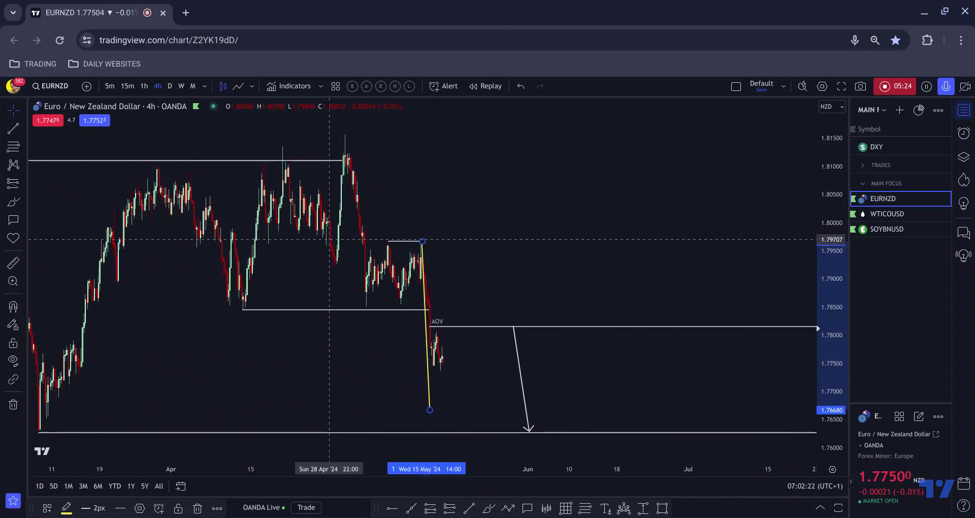
Step: Delete the yellow projection line and reframe the 4-hour chart view
{"action": "key", "text": "Delete"}
{"action": "scroll", "coordinate": [168, 176], "scroll_direction": "up", "scroll_amount": 2}
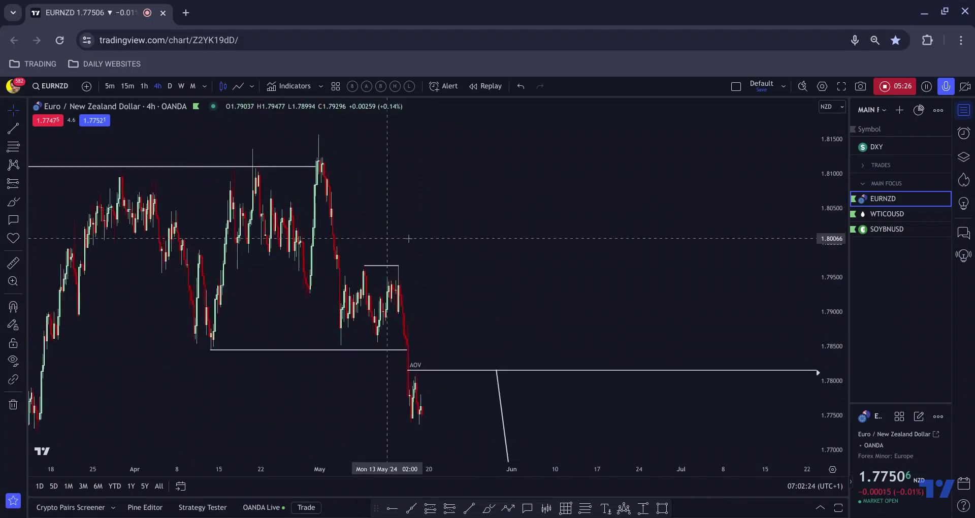
{"action": "scroll", "coordinate": [503, 297], "scroll_direction": "down", "scroll_amount": 3}
{"action": "scroll", "coordinate": [348, 283], "scroll_direction": "up", "scroll_amount": 3}
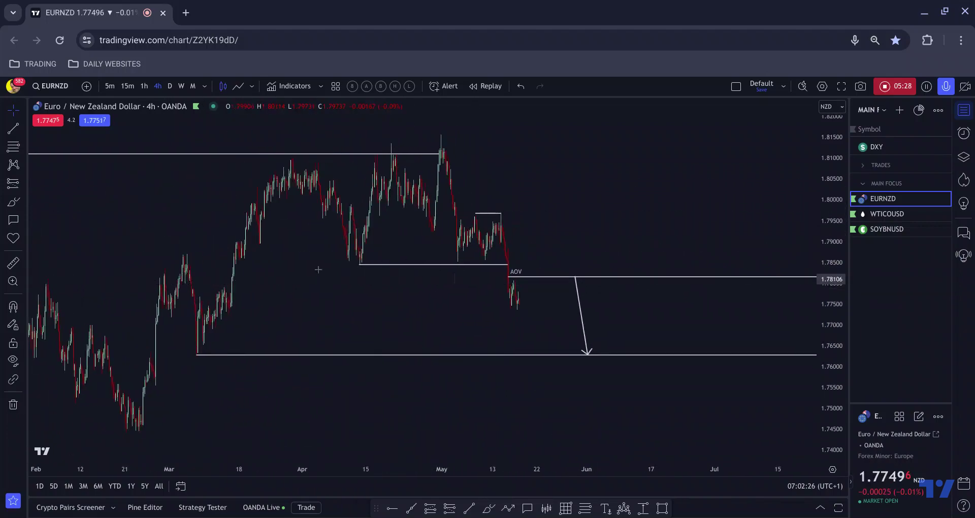
{"action": "scroll", "coordinate": [354, 288], "scroll_direction": "up", "scroll_amount": 2}
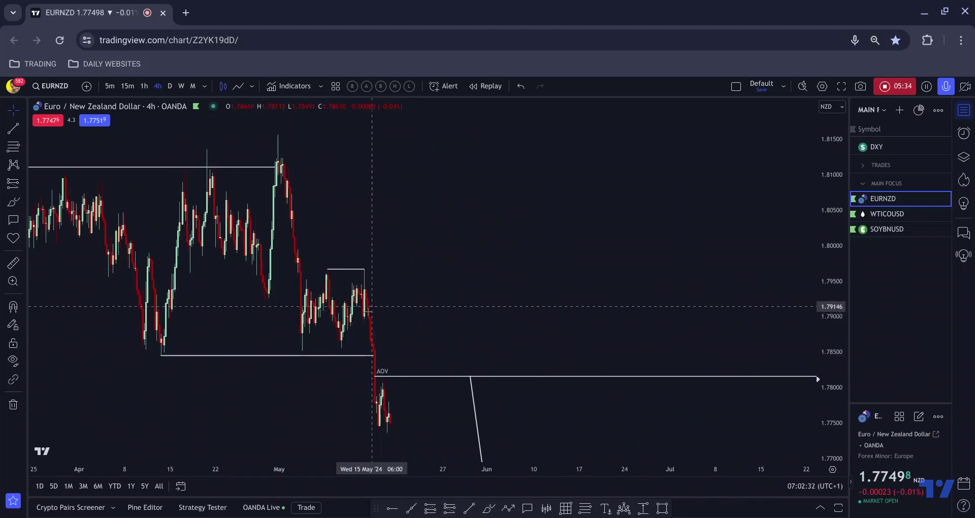
{"action": "left_click_drag", "start_coordinate": [372, 308], "coordinate": [380, 365]}
{"action": "left_click", "coordinate": [489, 508]}
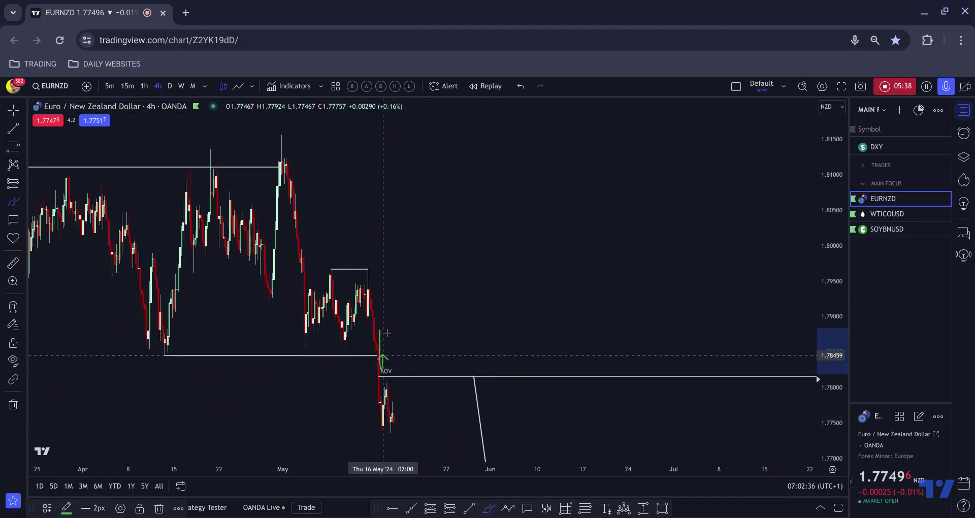
{"action": "left_click_drag", "start_coordinate": [274, 126], "coordinate": [296, 282]}
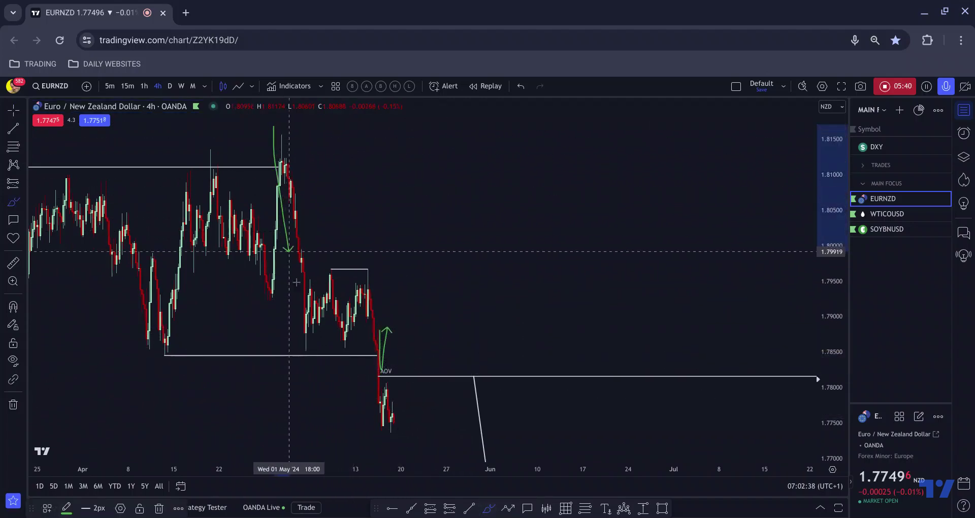
{"action": "left_click_drag", "start_coordinate": [289, 251], "coordinate": [304, 324]}
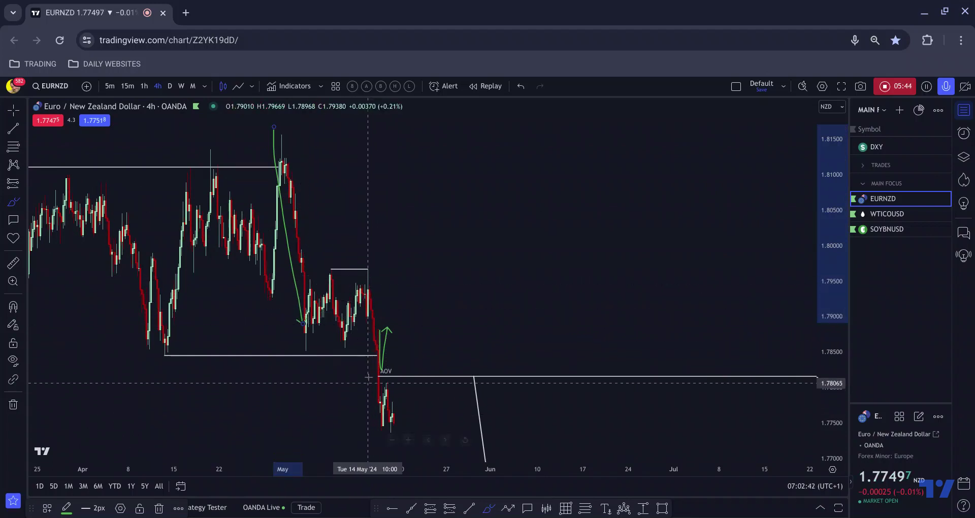
{"action": "key", "text": "Delete"}
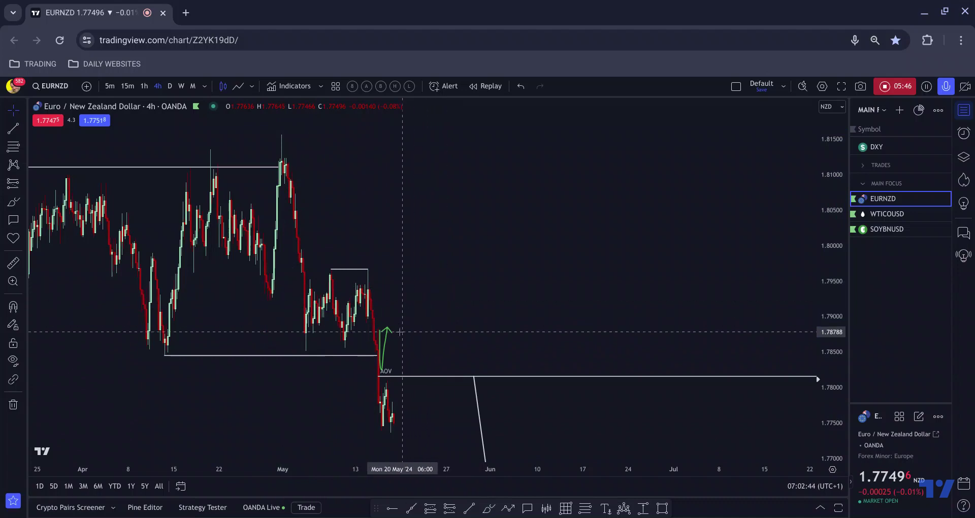
{"action": "key", "text": "Delete"}
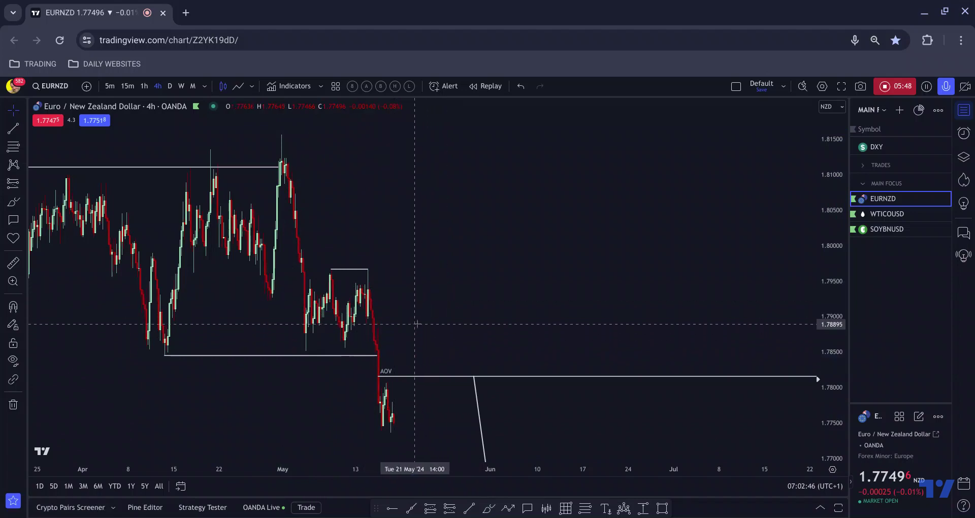
{"action": "scroll", "coordinate": [416, 324], "scroll_direction": "down", "scroll_amount": 1}
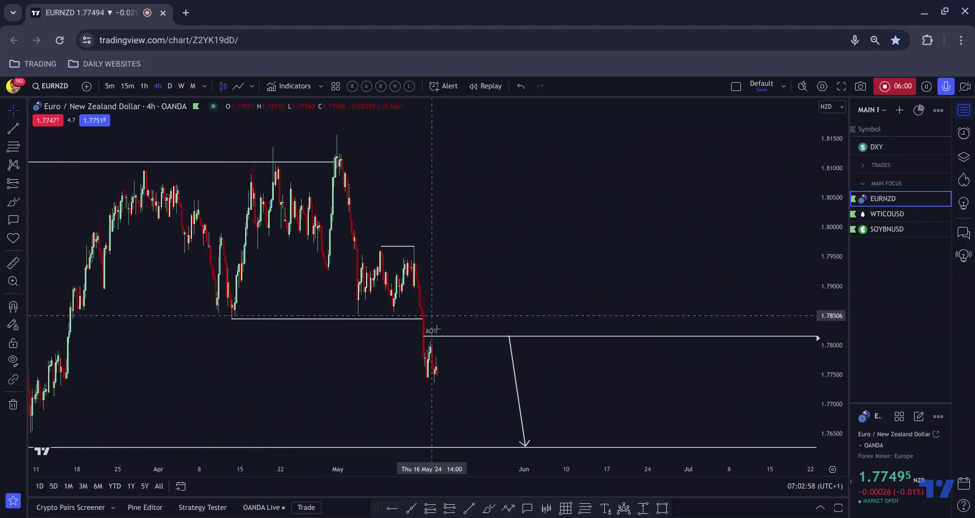
{"action": "left_click", "coordinate": [474, 509]}
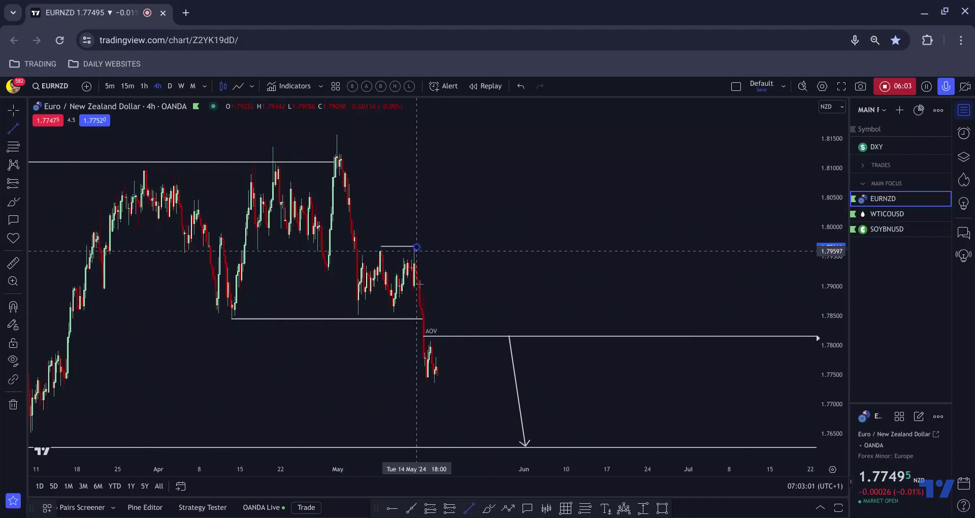
{"action": "left_click", "coordinate": [422, 382]}
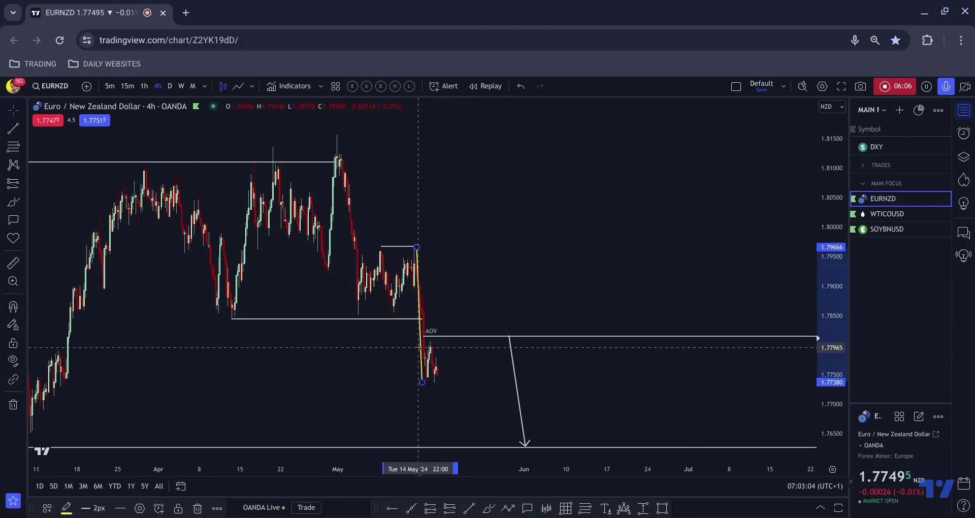
{"action": "left_click_drag", "start_coordinate": [422, 353], "coordinate": [471, 439]}
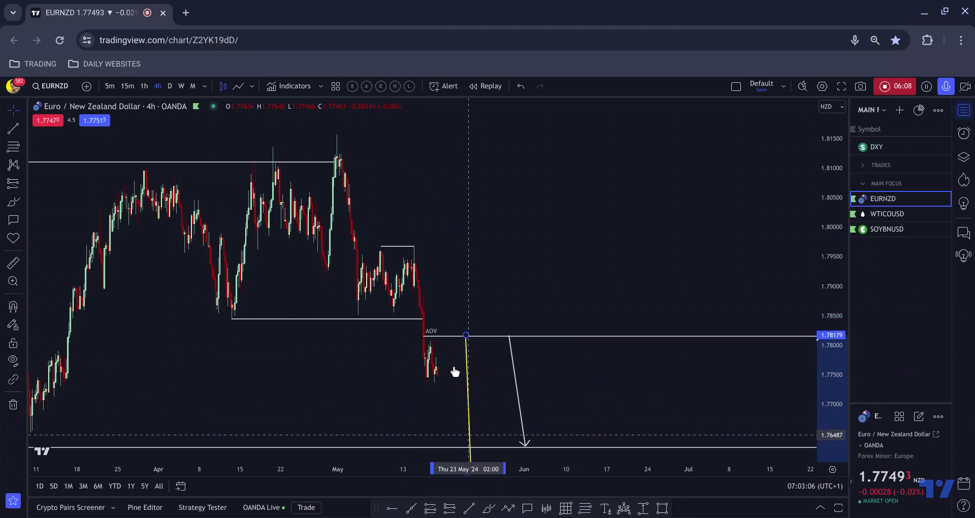
{"action": "scroll", "coordinate": [450, 286], "scroll_direction": "down", "scroll_amount": 3}
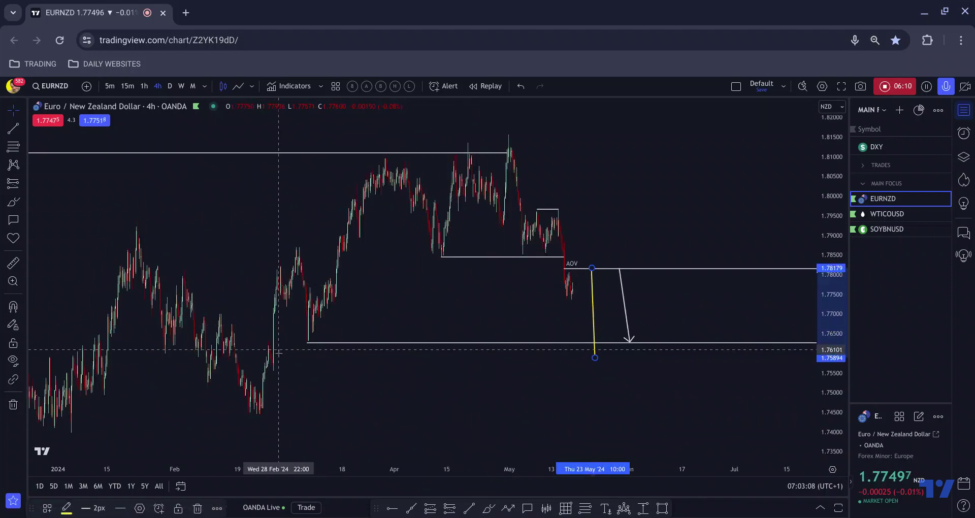
{"action": "scroll", "coordinate": [454, 203], "scroll_direction": "up", "scroll_amount": 3}
{"action": "left_click_drag", "start_coordinate": [454, 203], "coordinate": [286, 162]}
{"action": "key", "text": "Delete"}
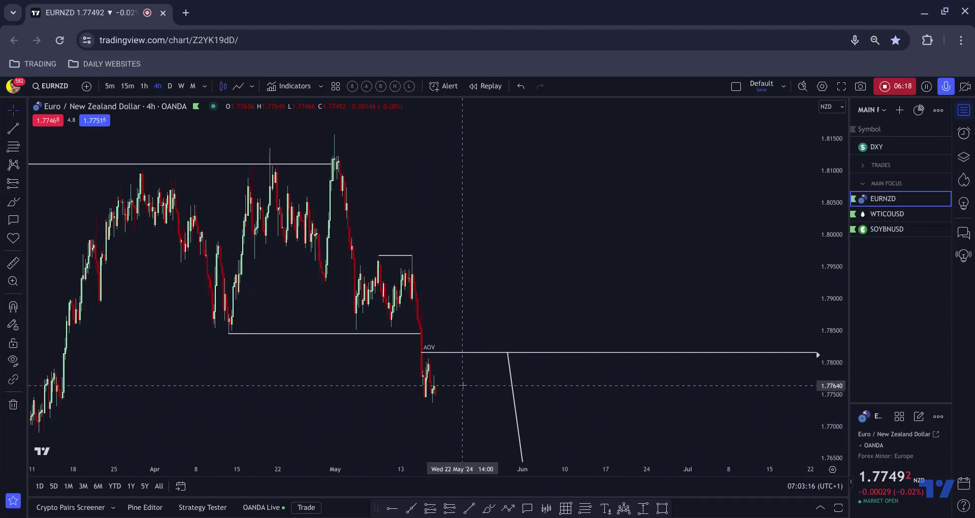
Step: Review the AOV drop on the daily chart, zooming in on the level
{"action": "left_click", "coordinate": [146, 90]}
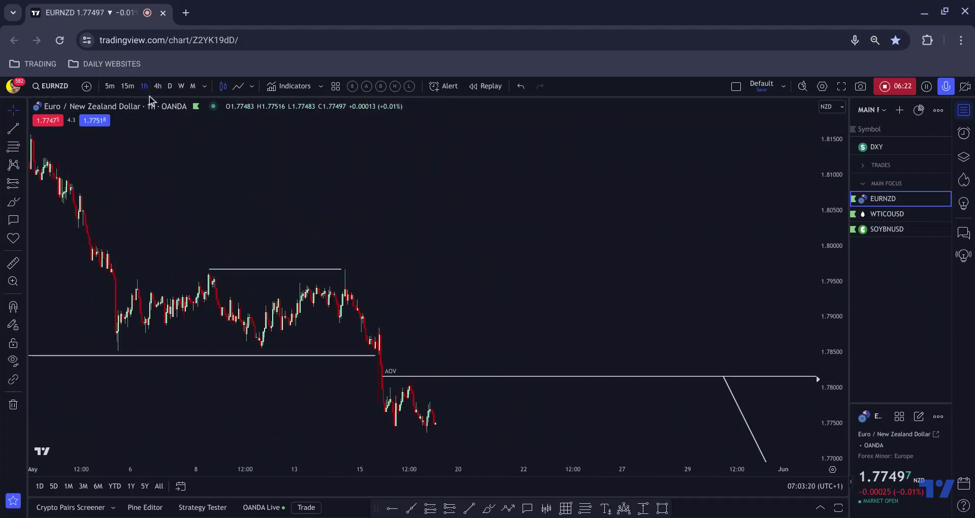
{"action": "left_click", "coordinate": [155, 91]}
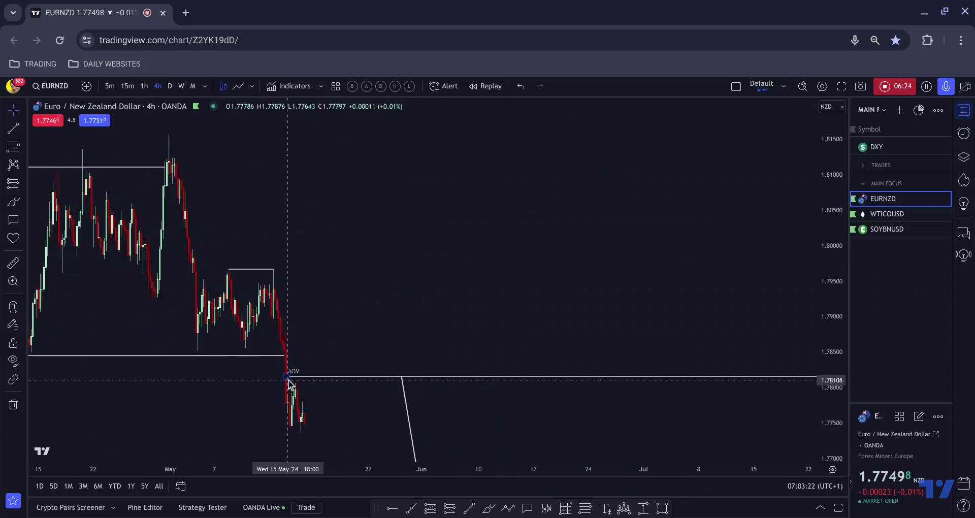
{"action": "left_click", "coordinate": [170, 88]}
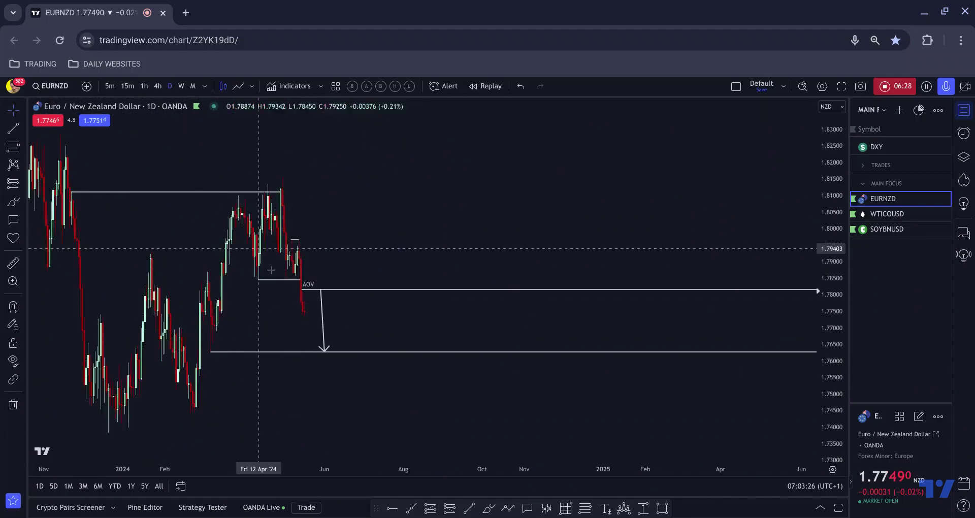
{"action": "scroll", "coordinate": [289, 261], "scroll_direction": "up", "scroll_amount": 1}
{"action": "right_click", "coordinate": [297, 243]}
{"action": "scroll", "coordinate": [649, 220], "scroll_direction": "up", "scroll_amount": 5}
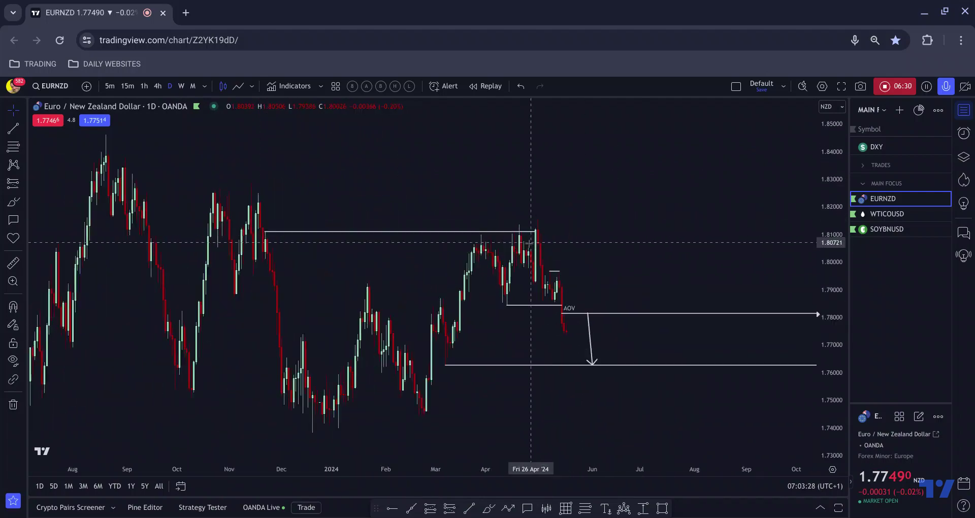
{"action": "scroll", "coordinate": [512, 239], "scroll_direction": "up", "scroll_amount": 2}
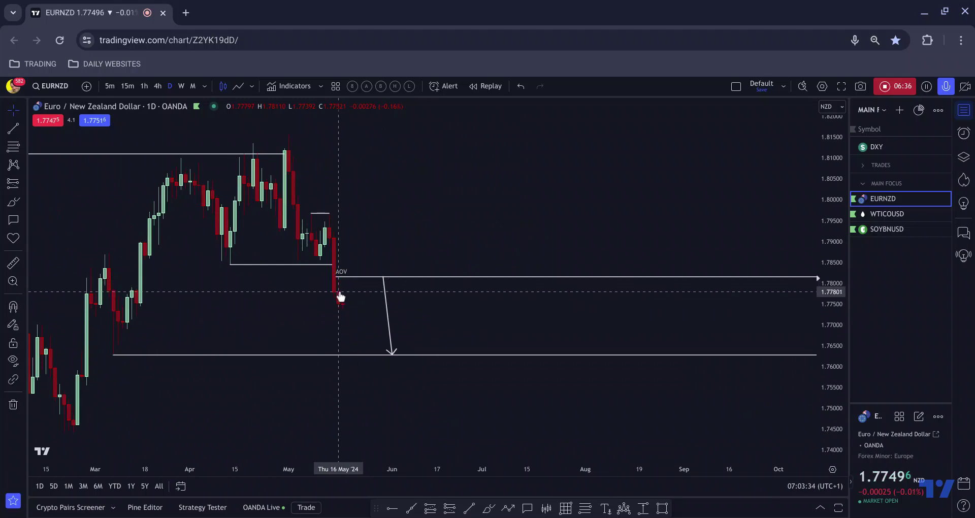
Step: Step down through the 4-hour chart to the 1-hour chart
{"action": "left_click", "coordinate": [158, 89]}
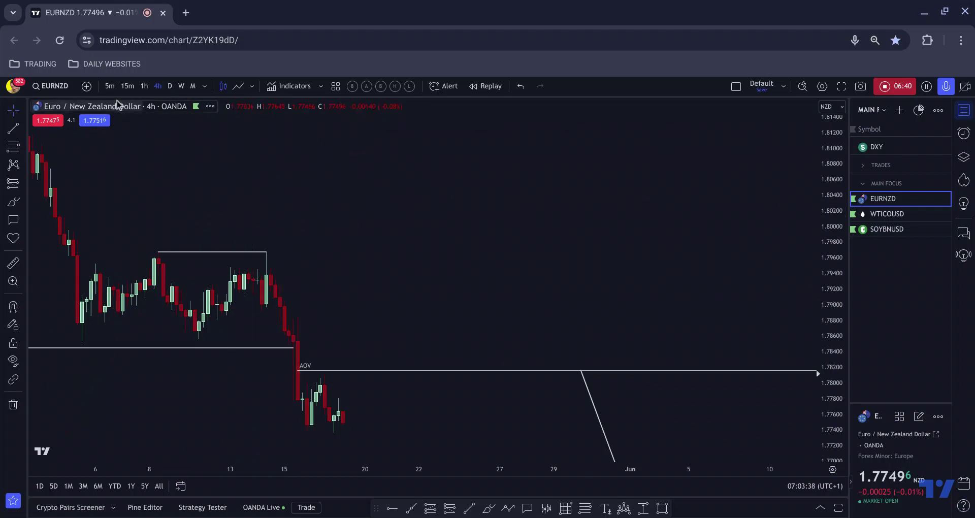
{"action": "left_click", "coordinate": [144, 86]}
{"action": "scroll", "coordinate": [305, 209], "scroll_direction": "down", "scroll_amount": 2}
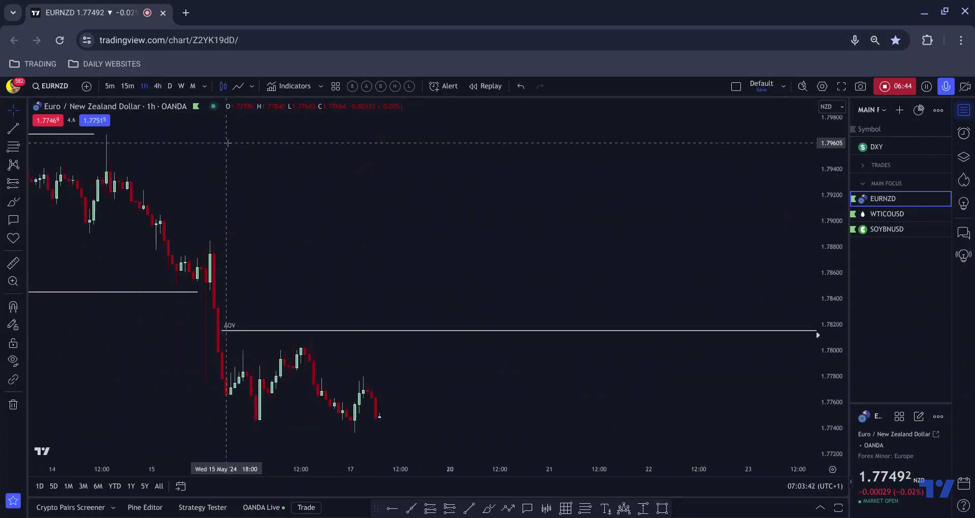
{"action": "scroll", "coordinate": [356, 221], "scroll_direction": "right", "scroll_amount": 2}
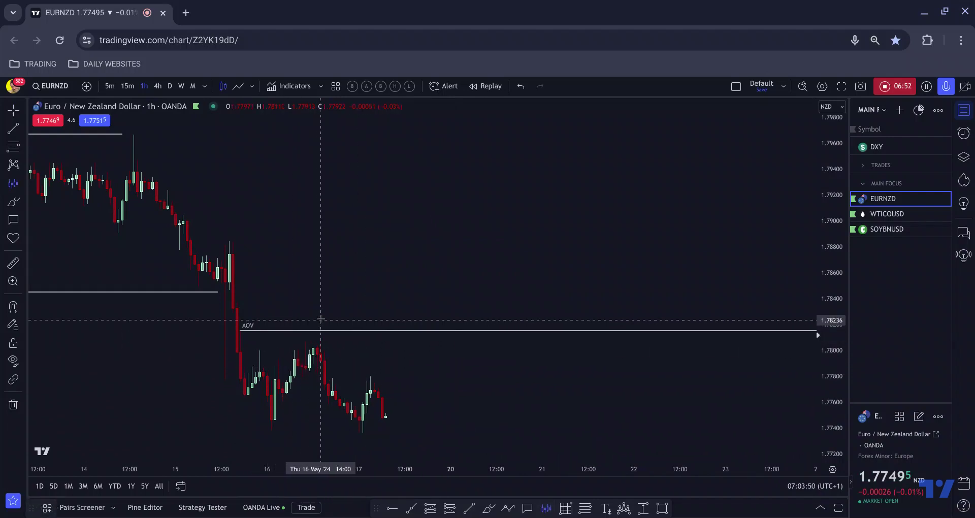
{"action": "left_click", "coordinate": [323, 317]}
{"action": "left_click", "coordinate": [374, 376]}
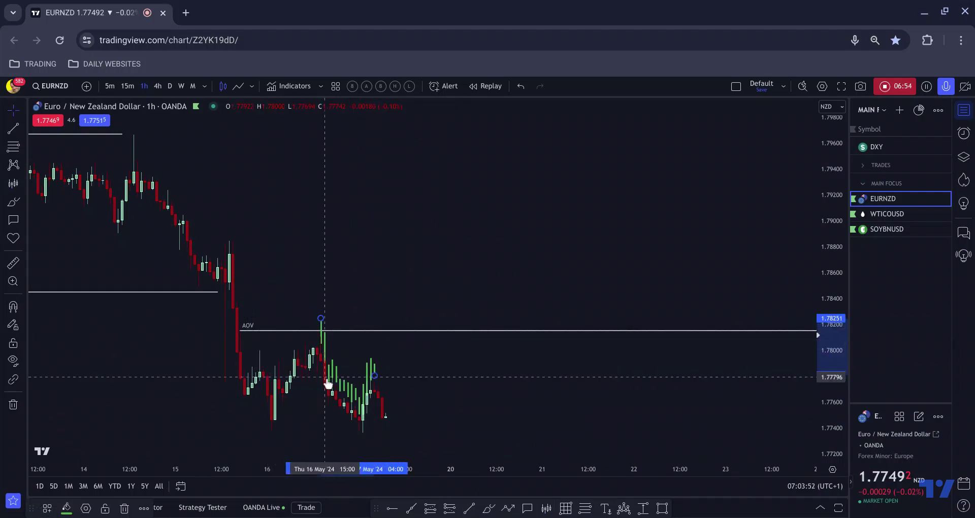
{"action": "left_click_drag", "start_coordinate": [335, 381], "coordinate": [458, 390]}
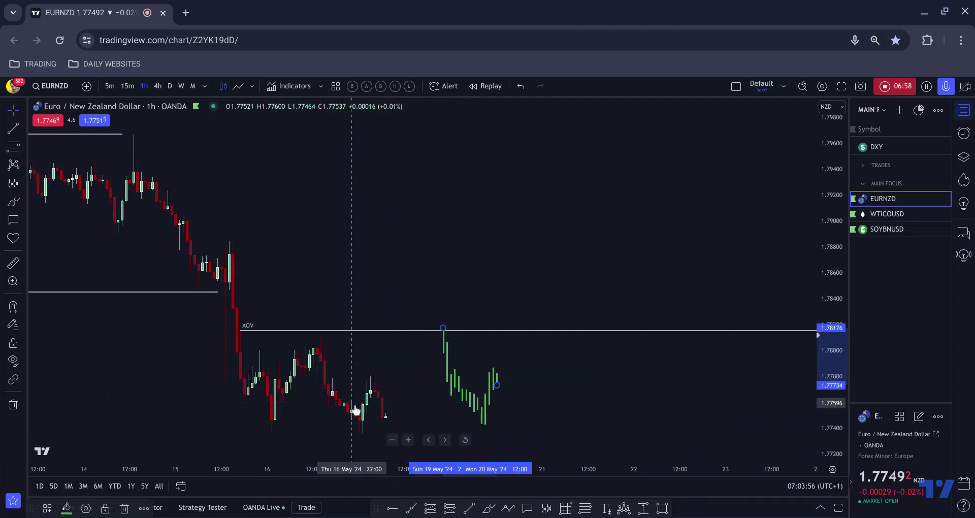
{"action": "left_click", "coordinate": [487, 508]}
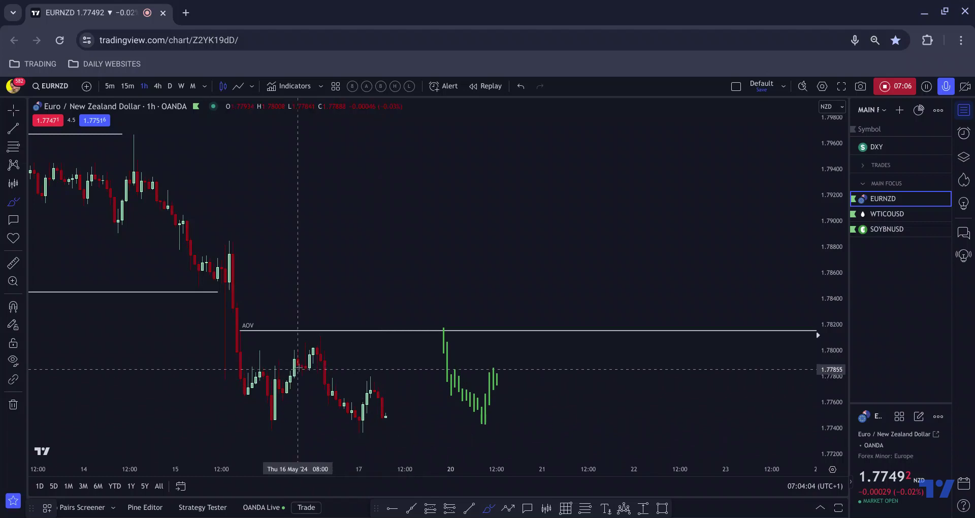
{"action": "key", "text": "Escape"}
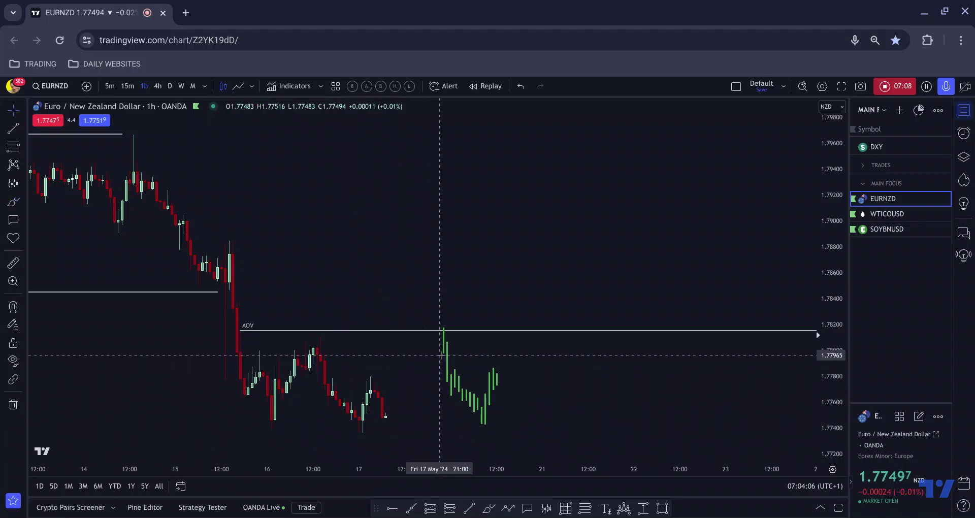
{"action": "key", "text": "Delete"}
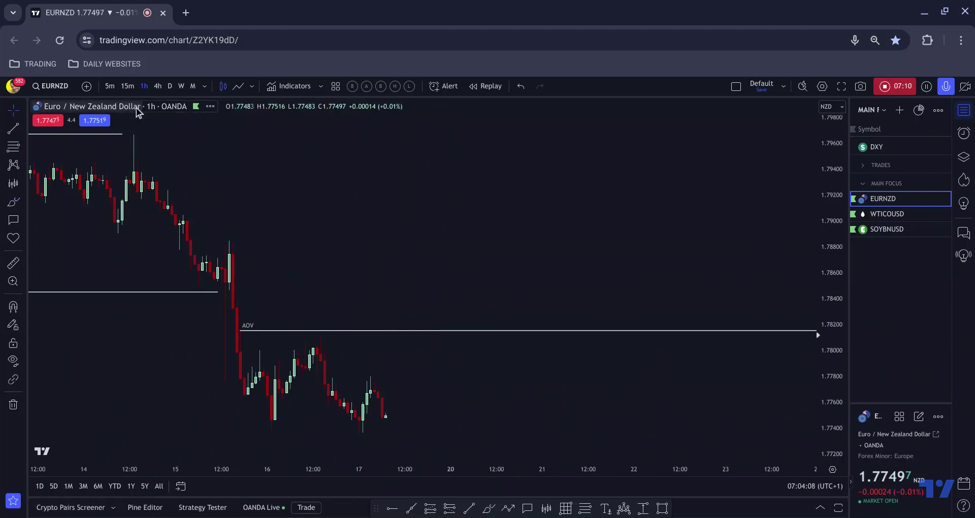
Step: Inspect the AOV reaction on the 5-minute chart after resetting the chart view
{"action": "left_click", "coordinate": [127, 86]}
{"action": "scroll", "coordinate": [366, 264], "scroll_direction": "down", "scroll_amount": 5}
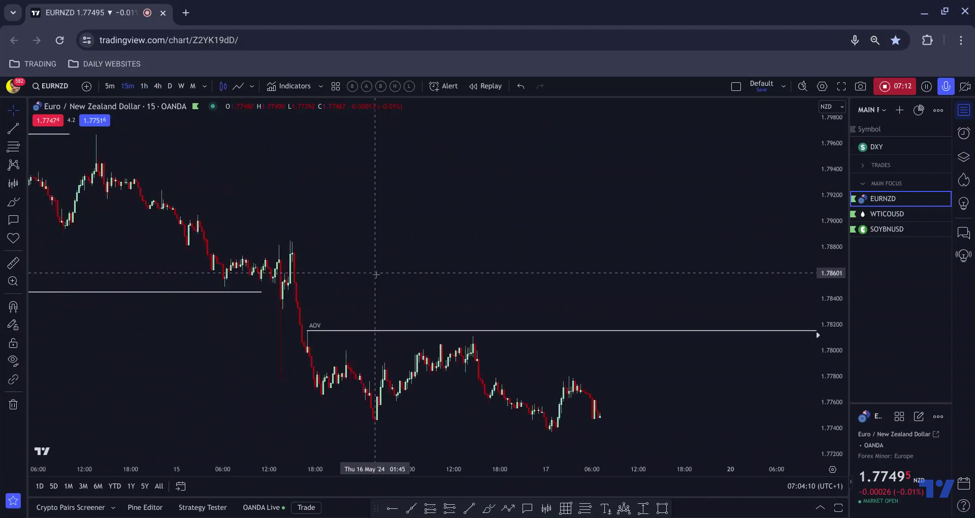
{"action": "scroll", "coordinate": [285, 318], "scroll_direction": "down", "scroll_amount": 2}
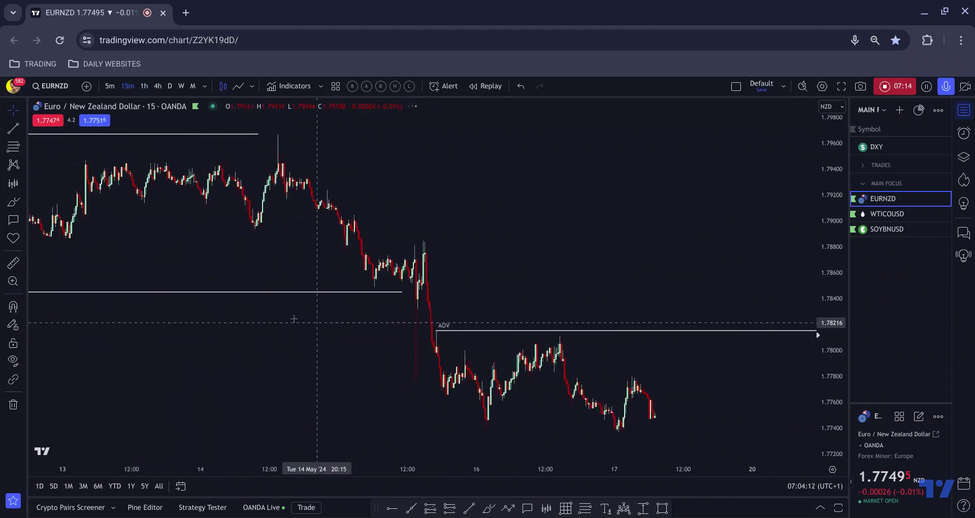
{"action": "left_click", "coordinate": [110, 87]}
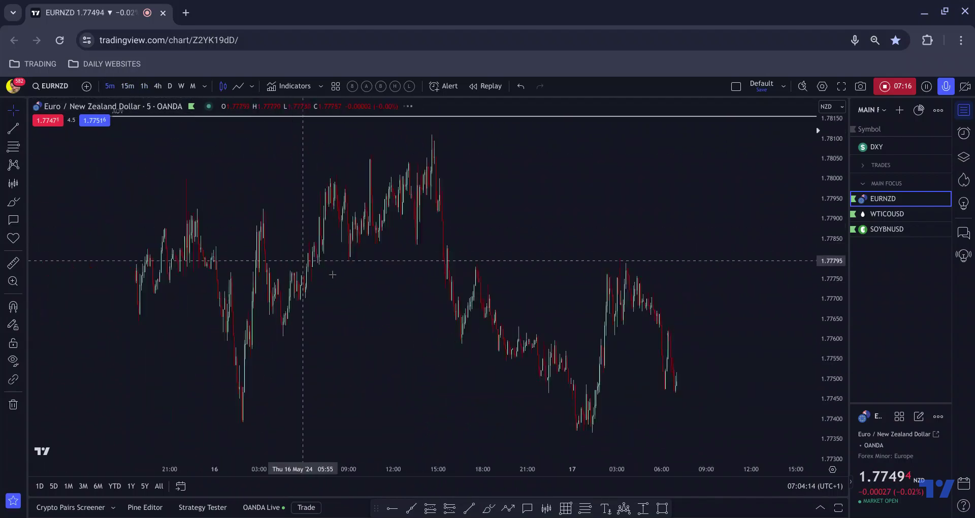
{"action": "right_click", "coordinate": [315, 206]}
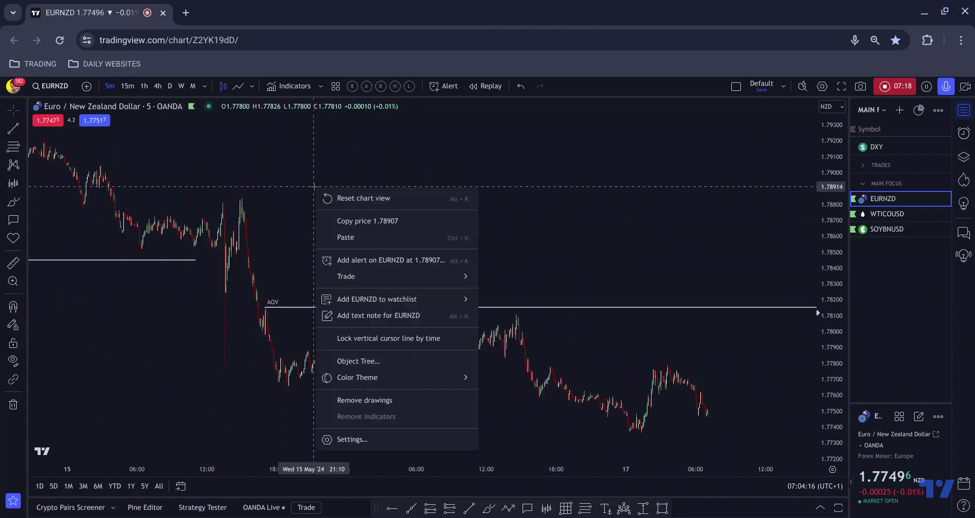
{"action": "left_click", "coordinate": [405, 191]}
{"action": "scroll", "coordinate": [201, 264], "scroll_direction": "up", "scroll_amount": 1}
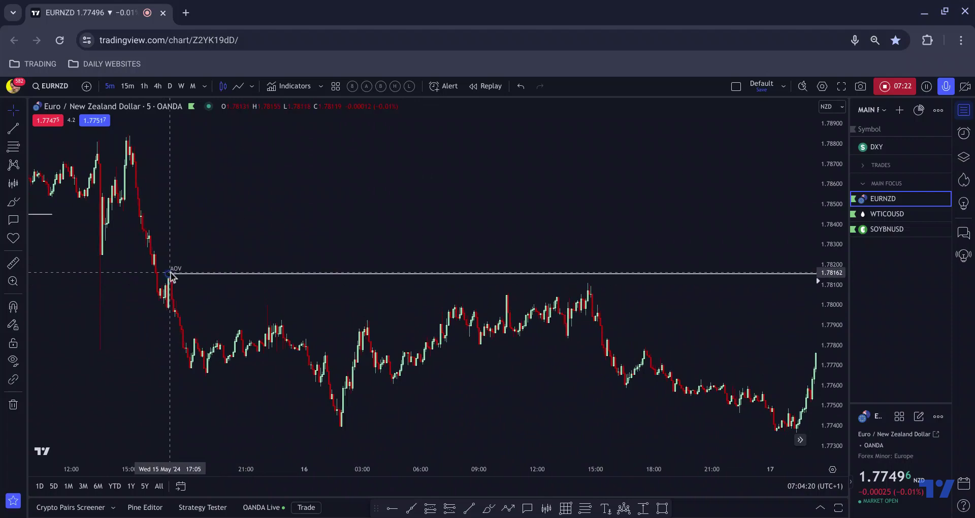
{"action": "scroll", "coordinate": [222, 212], "scroll_direction": "down", "scroll_amount": 1}
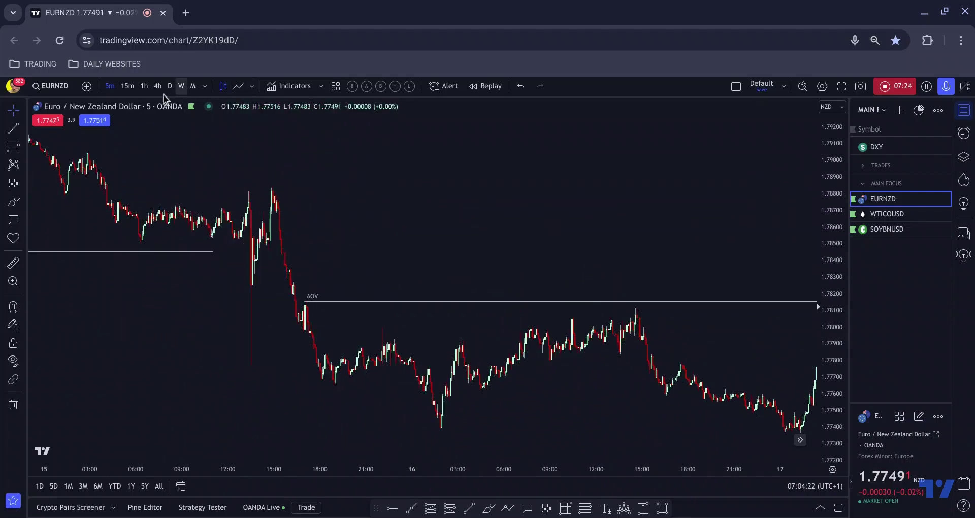
Step: Return to the 15-minute chart, panned to show the 15–17 May consolidation with space on the right
{"action": "left_click", "coordinate": [127, 88]}
{"action": "left_click_drag", "start_coordinate": [707, 196], "coordinate": [369, 213]}
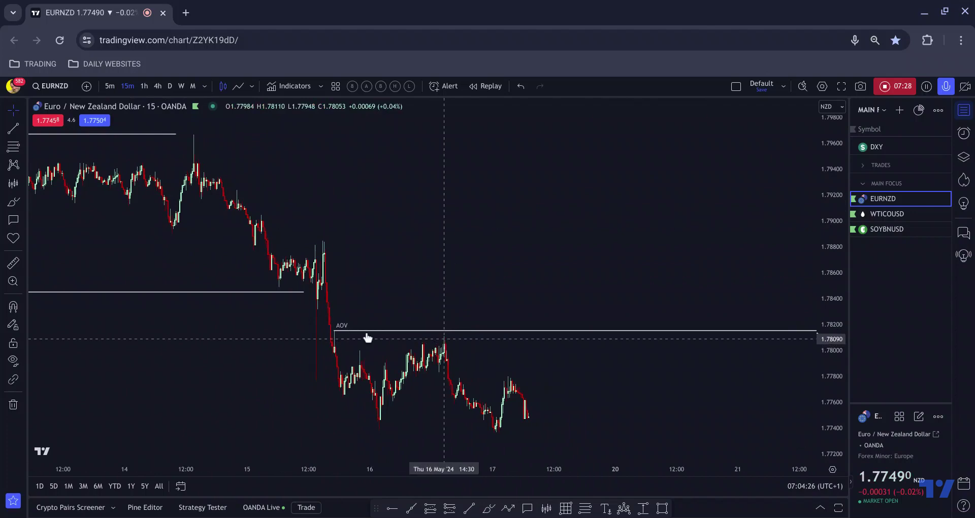
{"action": "scroll", "coordinate": [330, 327], "scroll_direction": "up", "scroll_amount": 1}
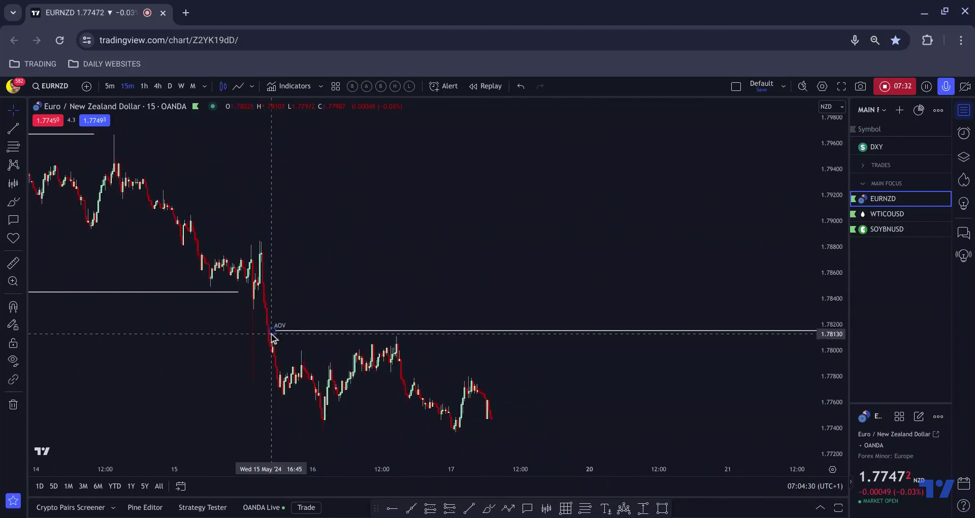
{"action": "scroll", "coordinate": [272, 335], "scroll_direction": "up", "scroll_amount": 1}
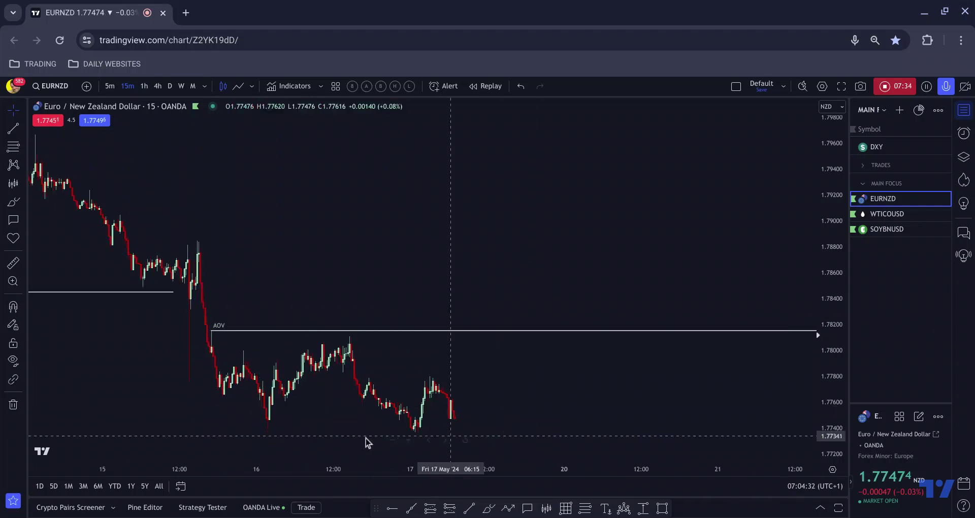
{"action": "scroll", "coordinate": [497, 350], "scroll_direction": "up", "scroll_amount": 1}
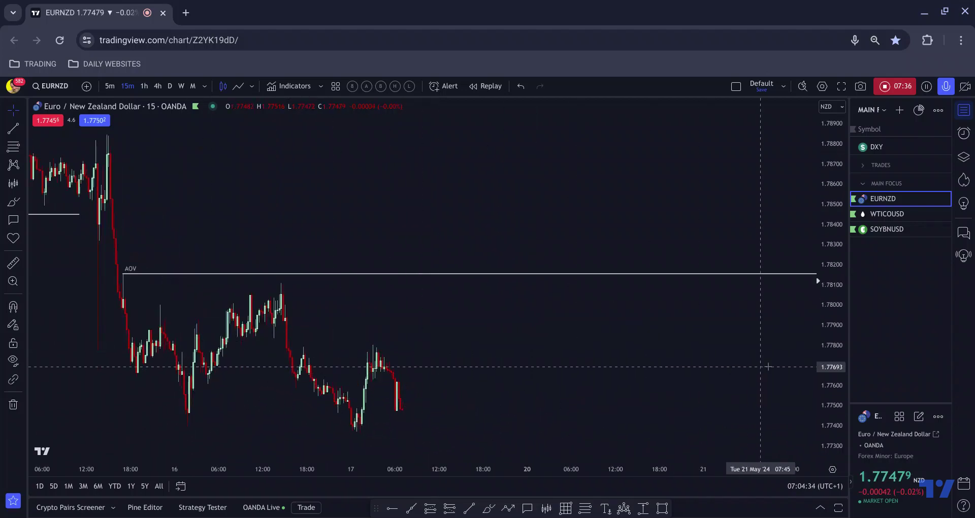
{"action": "right_click", "coordinate": [556, 318]}
{"action": "left_click_drag", "start_coordinate": [557, 318], "coordinate": [572, 291]}
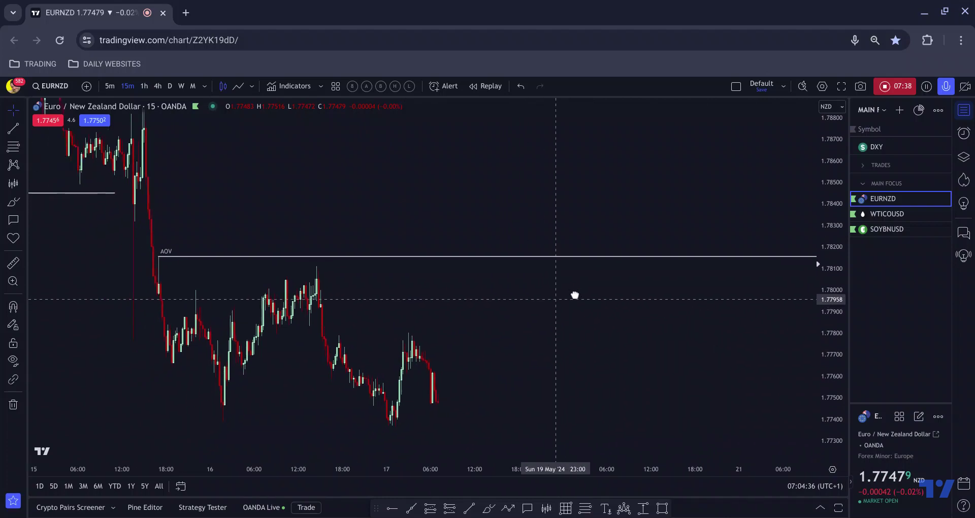
{"action": "scroll", "coordinate": [563, 313], "scroll_direction": "down", "scroll_amount": 2}
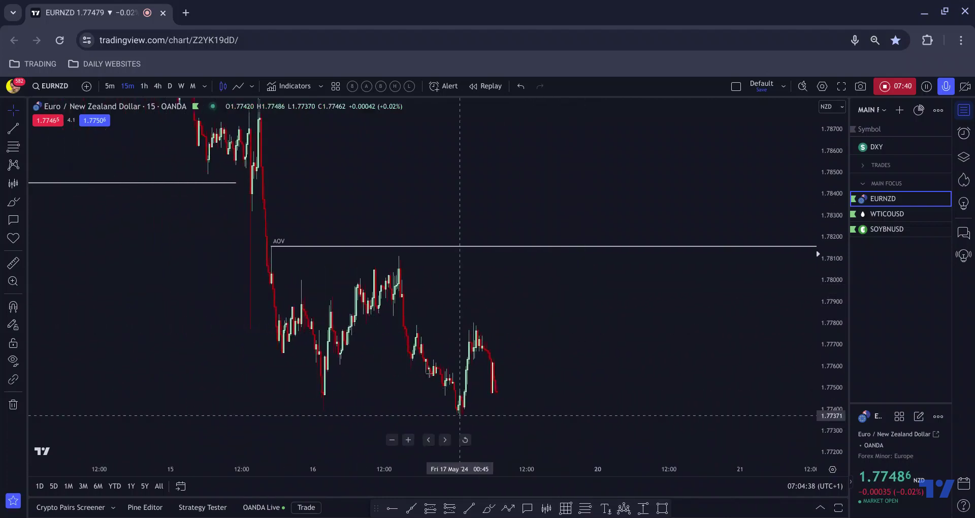
{"action": "mouse_move", "coordinate": [334, 393]}
{"action": "left_mouse_down"}
{"action": "mouse_move", "coordinate": [376, 275]}
{"action": "mouse_move", "coordinate": [413, 351]}
{"action": "mouse_move", "coordinate": [460, 400]}
{"action": "mouse_move", "coordinate": [519, 252]}
{"action": "left_mouse_up"}
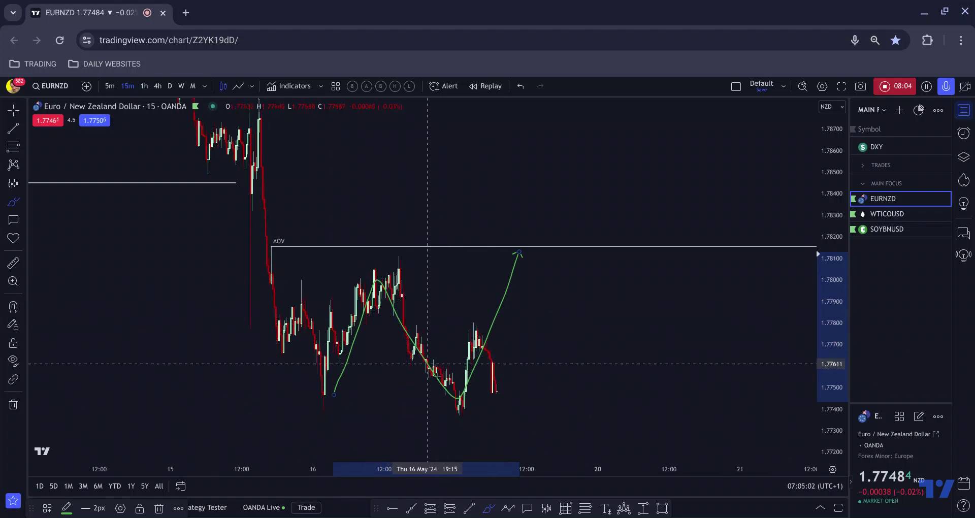
{"action": "key", "text": "Delete"}
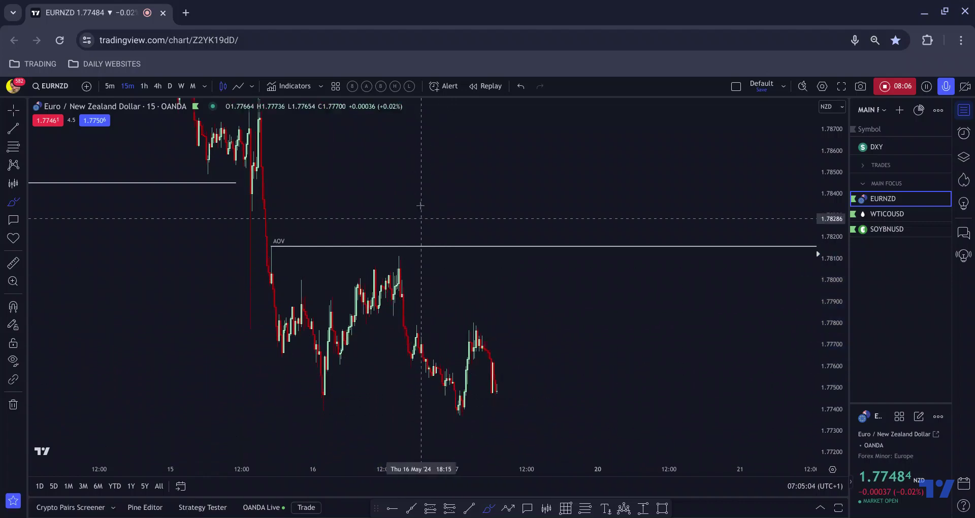
Step: On the 1-hour chart, restore and then delete the previous price sketch
{"action": "left_click", "coordinate": [144, 86]}
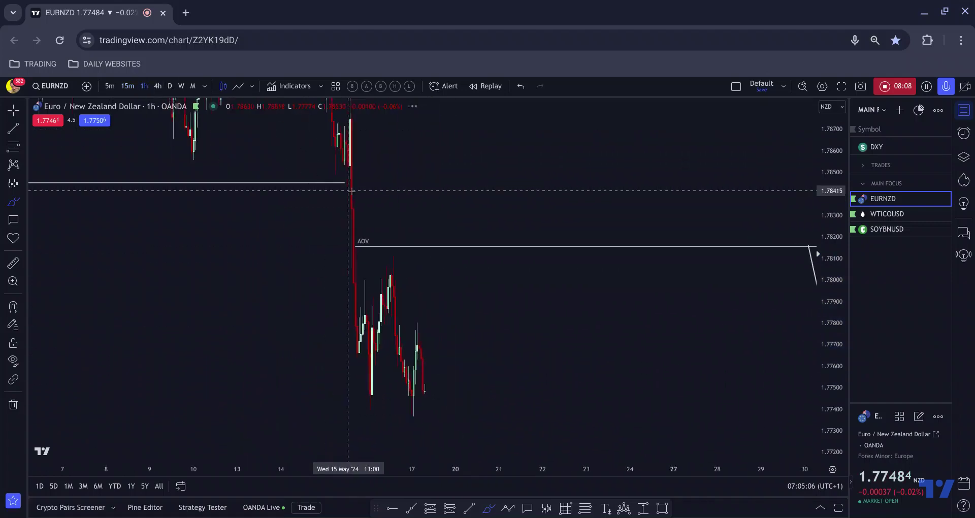
{"action": "key", "text": "ctrl+z"}
{"action": "key", "text": "Delete"}
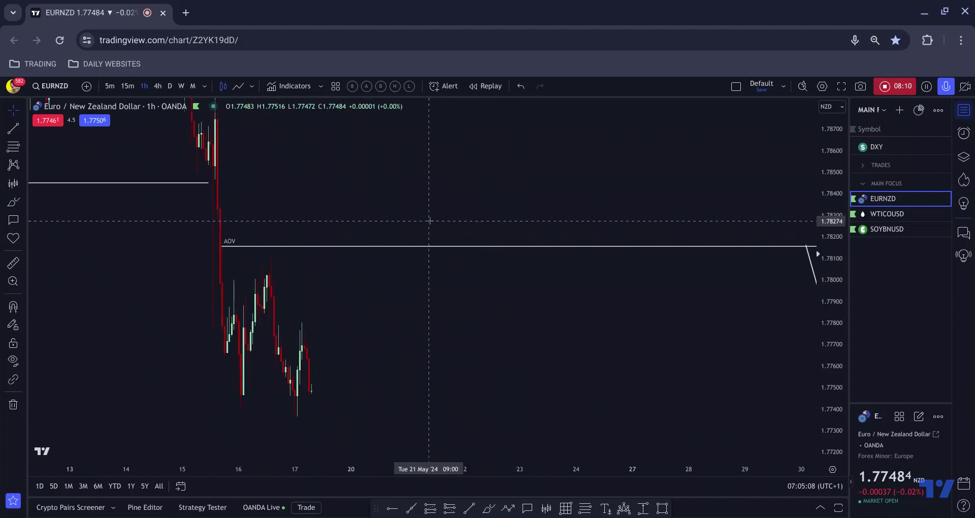
{"action": "left_click_drag", "start_coordinate": [429, 218], "coordinate": [468, 392]}
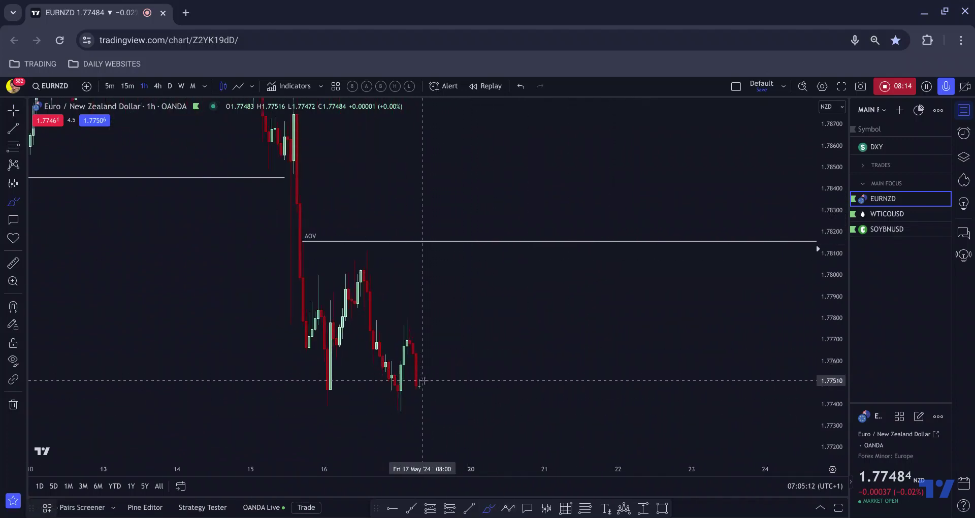
Step: Sketch green price-path arrows up to the AOV line, undo the last, and return to 15m
{"action": "mouse_move", "coordinate": [422, 381]}
{"action": "left_mouse_down"}
{"action": "mouse_move", "coordinate": [464, 279]}
{"action": "mouse_move", "coordinate": [471, 306]}
{"action": "mouse_move", "coordinate": [499, 309]}
{"action": "mouse_move", "coordinate": [518, 355]}
{"action": "mouse_move", "coordinate": [534, 281]}
{"action": "left_mouse_up"}
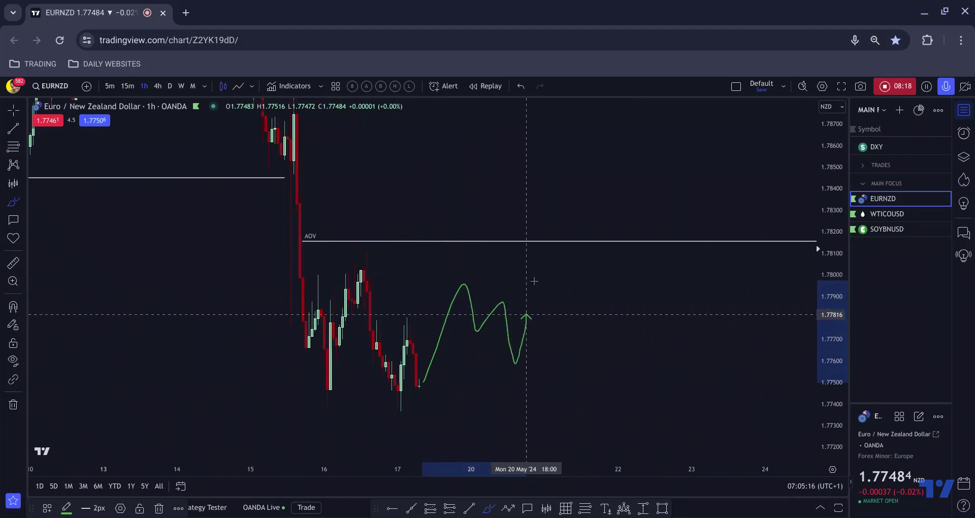
{"action": "left_click_drag", "start_coordinate": [526, 315], "coordinate": [541, 237]}
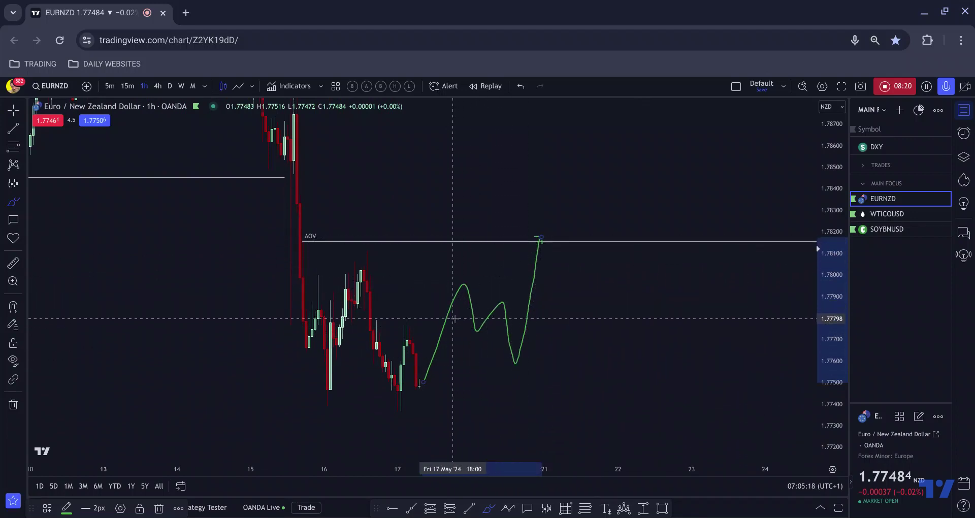
{"action": "left_click_drag", "start_coordinate": [455, 320], "coordinate": [483, 344]}
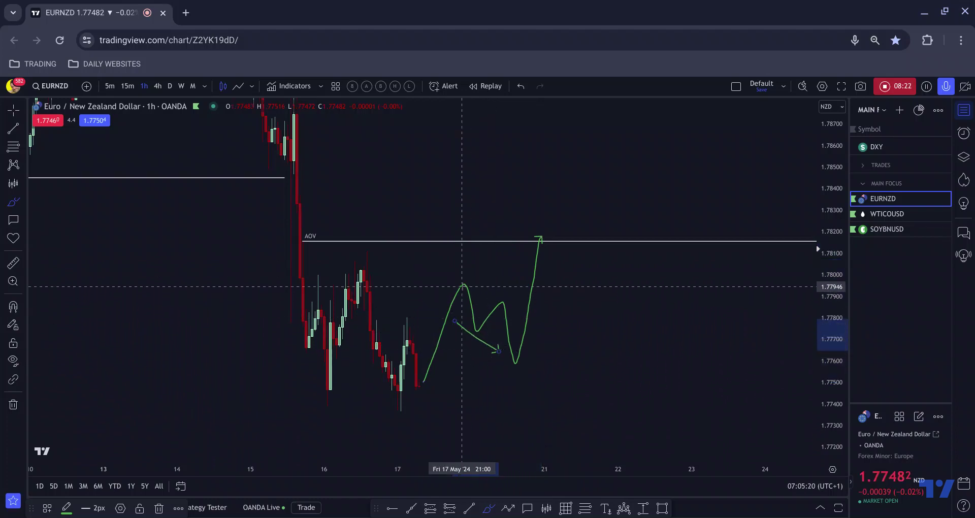
{"action": "left_click_drag", "start_coordinate": [465, 287], "coordinate": [521, 311]}
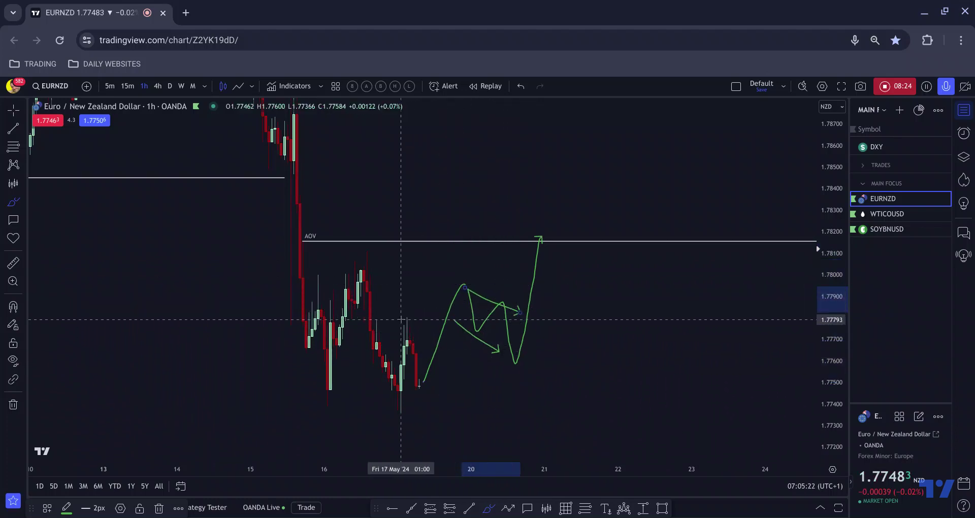
{"action": "left_click_drag", "start_coordinate": [403, 319], "coordinate": [539, 238]}
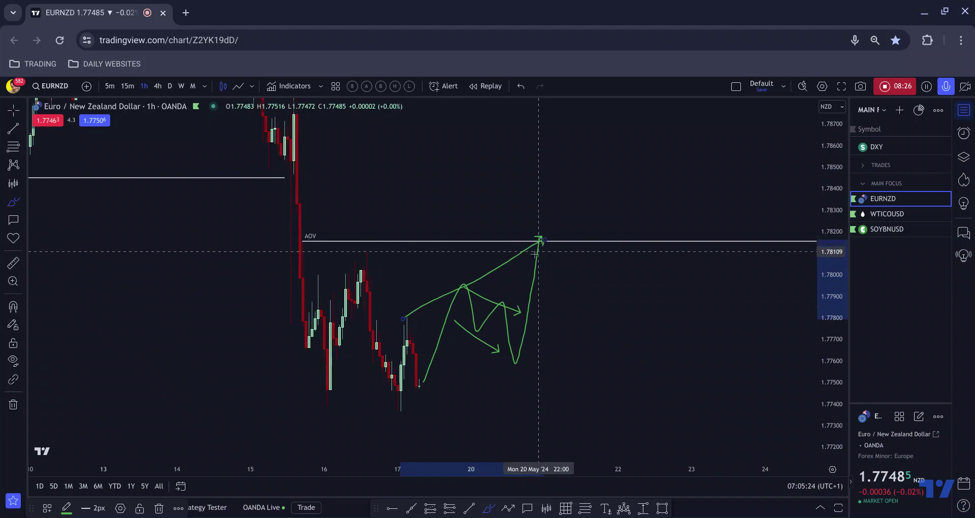
{"action": "scroll", "coordinate": [483, 244], "scroll_direction": "down", "scroll_amount": 1}
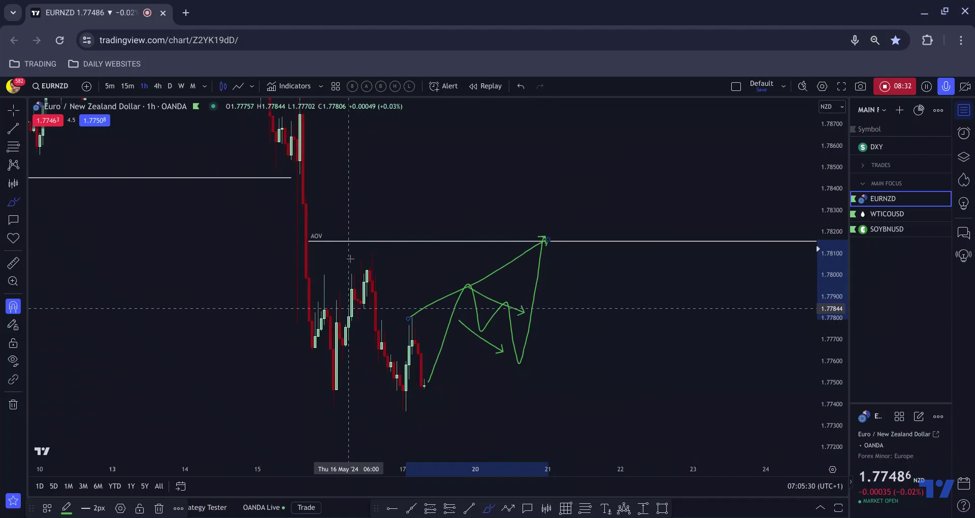
{"action": "key", "text": "ctrl+z"}
{"action": "key", "text": "ctrl+z"}
{"action": "key", "text": "ctrl+z"}
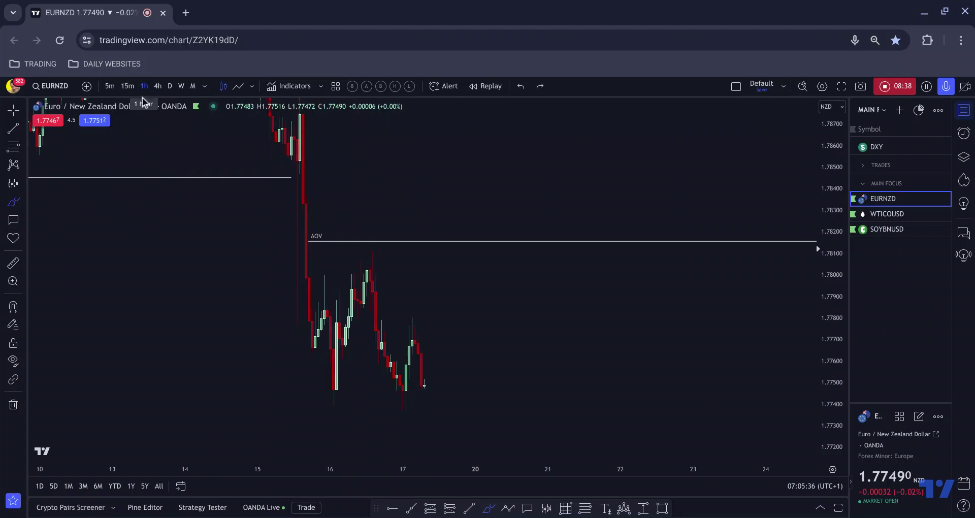
{"action": "left_click", "coordinate": [127, 86]}
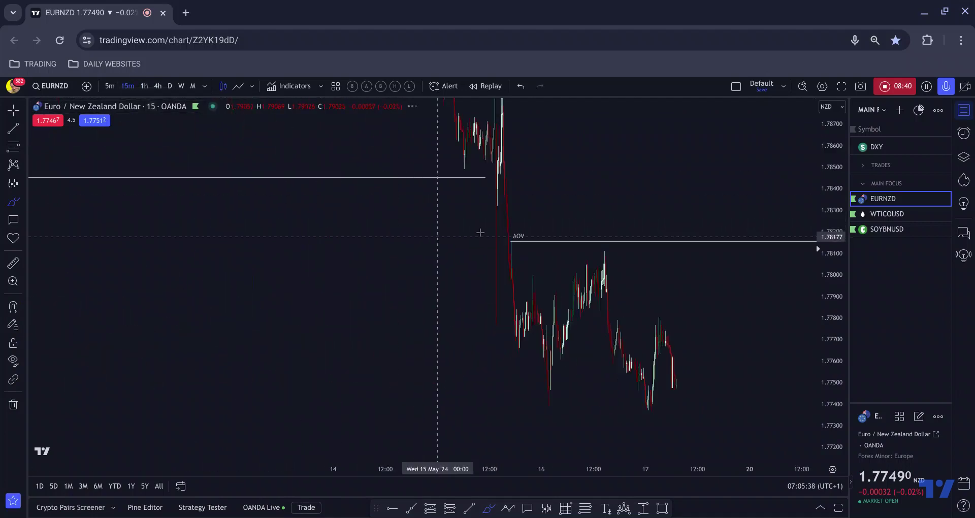
Step: Frame where the AOV line starts and bring up the Object Tree of chart drawings
{"action": "left_click_drag", "start_coordinate": [566, 198], "coordinate": [479, 200]}
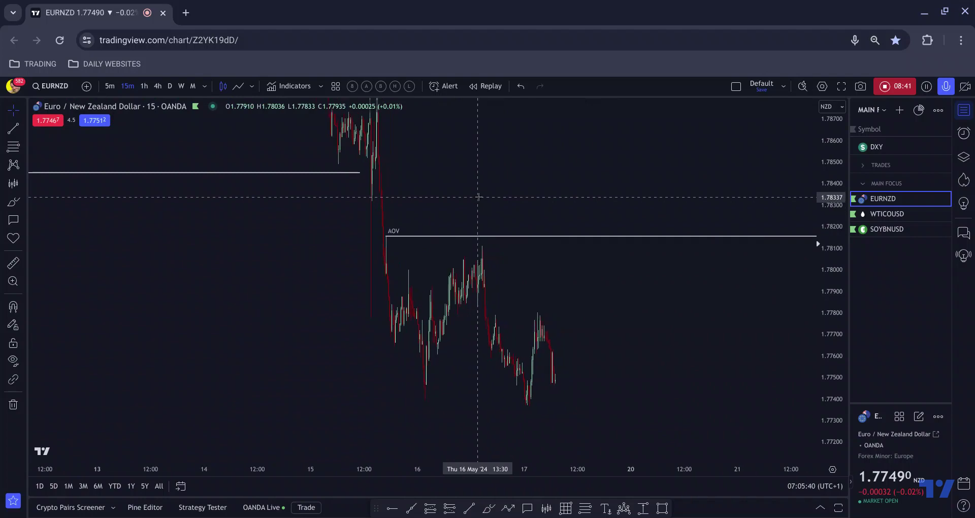
{"action": "scroll", "coordinate": [480, 201], "scroll_direction": "up", "scroll_amount": 3}
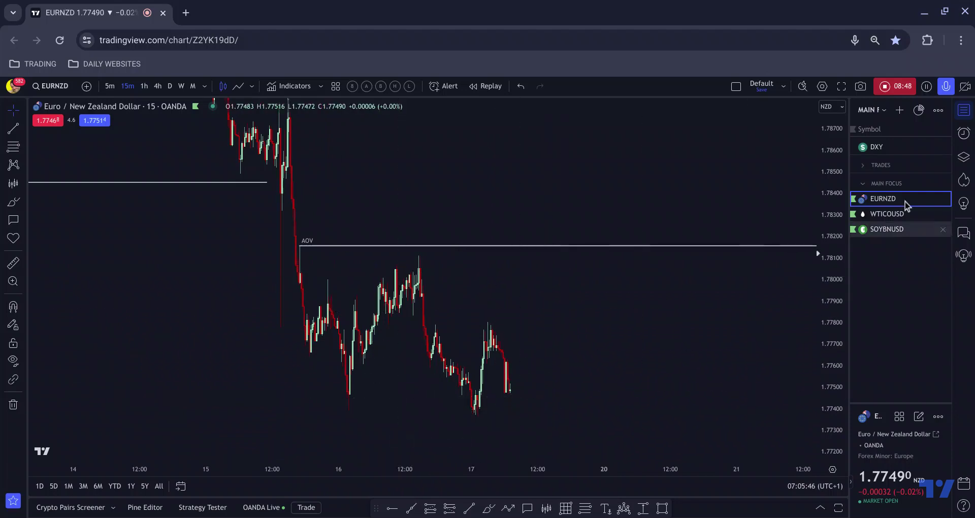
{"action": "left_click", "coordinate": [963, 158]}
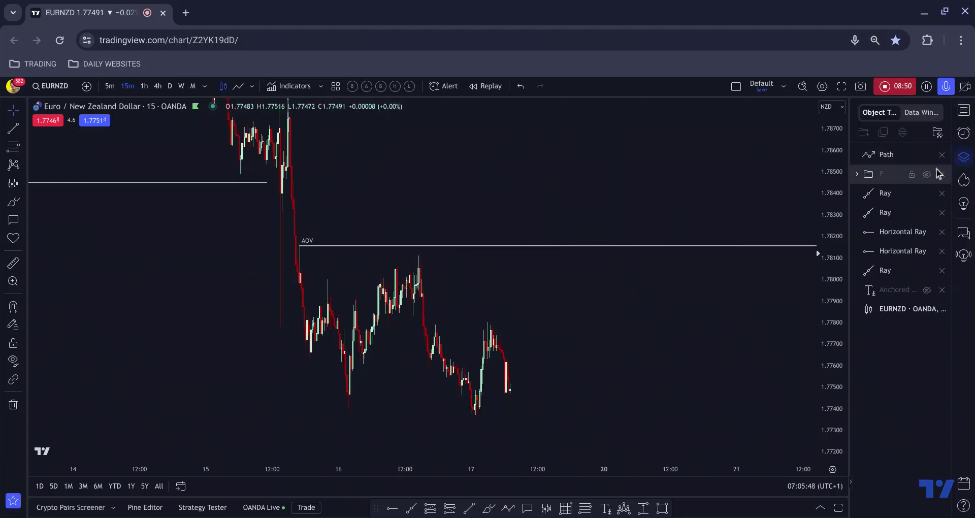
Step: Unhide folder F's short-setup drawings and extend the yellow trend line toward the AOV line
{"action": "left_click", "coordinate": [927, 175]}
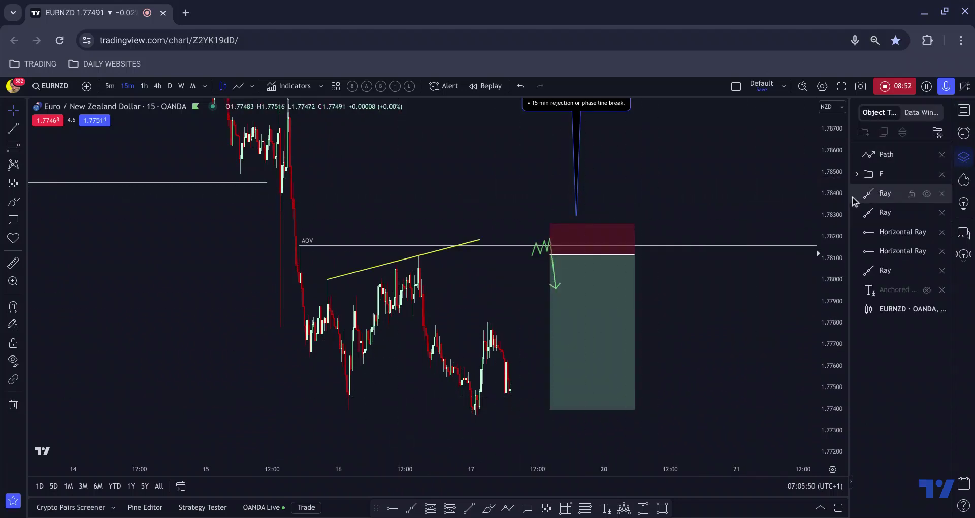
{"action": "left_click_drag", "start_coordinate": [836, 186], "coordinate": [836, 203]}
{"action": "left_click_drag", "start_coordinate": [519, 196], "coordinate": [383, 237]}
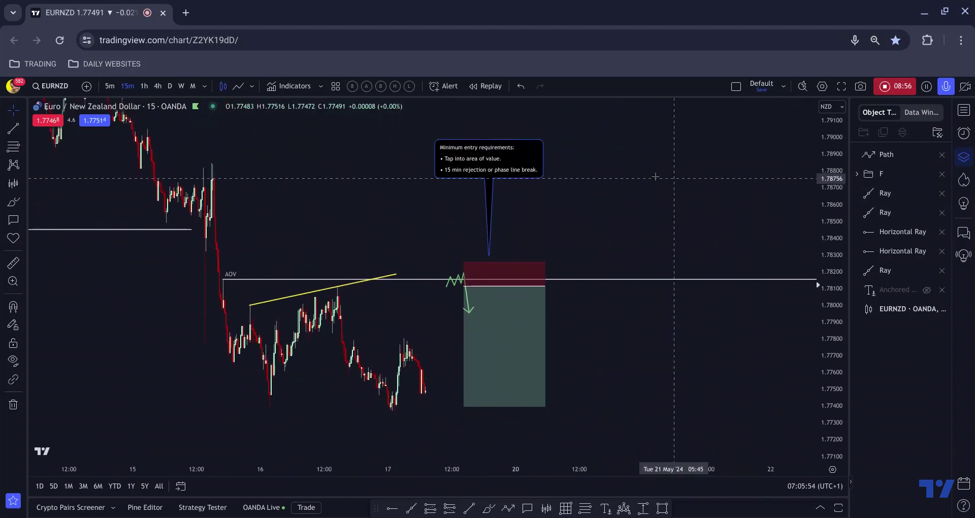
{"action": "scroll", "coordinate": [641, 166], "scroll_direction": "down", "scroll_amount": 2}
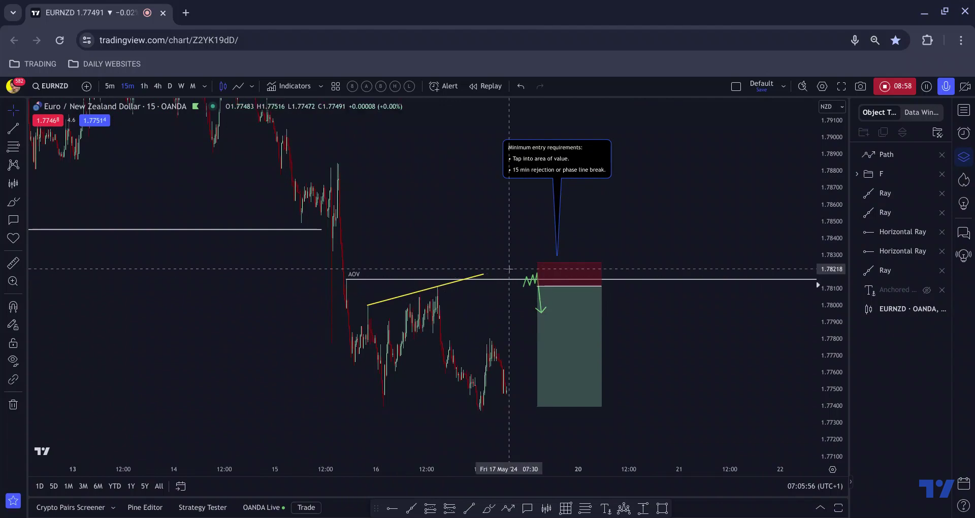
{"action": "left_click_drag", "start_coordinate": [484, 274], "coordinate": [516, 268]}
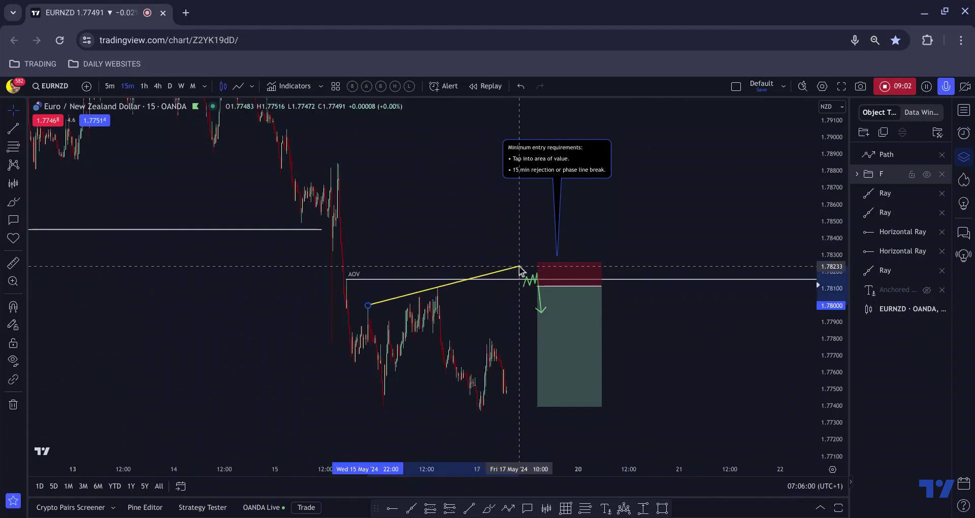
Step: Check the green path and entry-requirements note, then move to the 1-hour chart
{"action": "left_click", "coordinate": [528, 280]}
{"action": "left_click", "coordinate": [519, 273]}
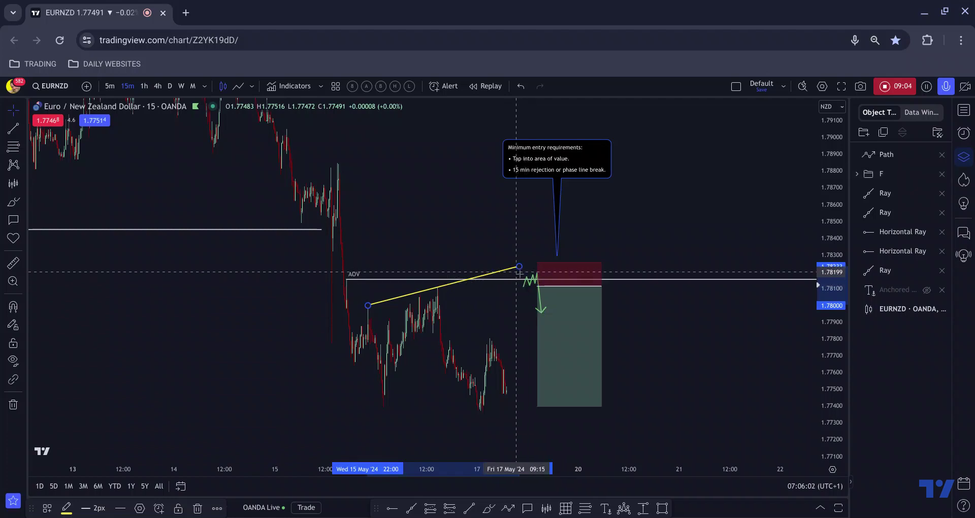
{"action": "left_click", "coordinate": [518, 179]}
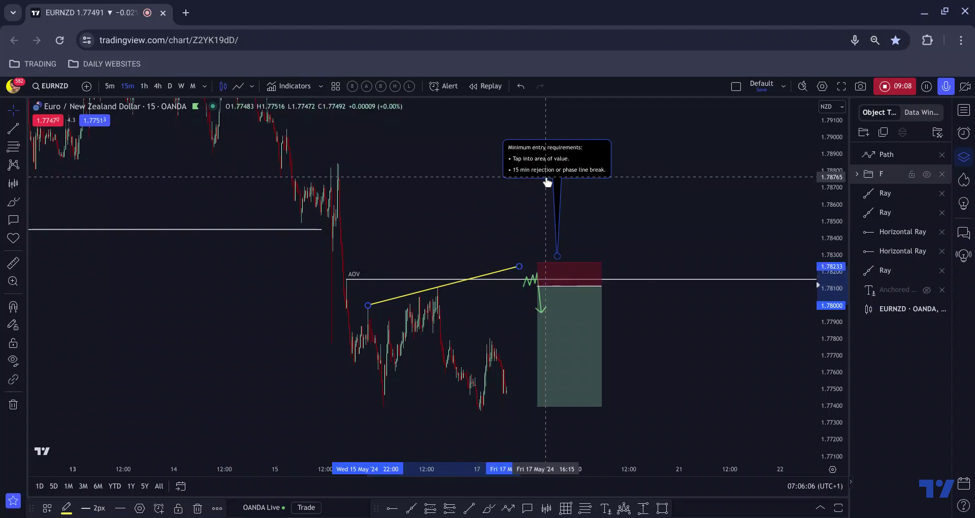
{"action": "left_click", "coordinate": [542, 192]}
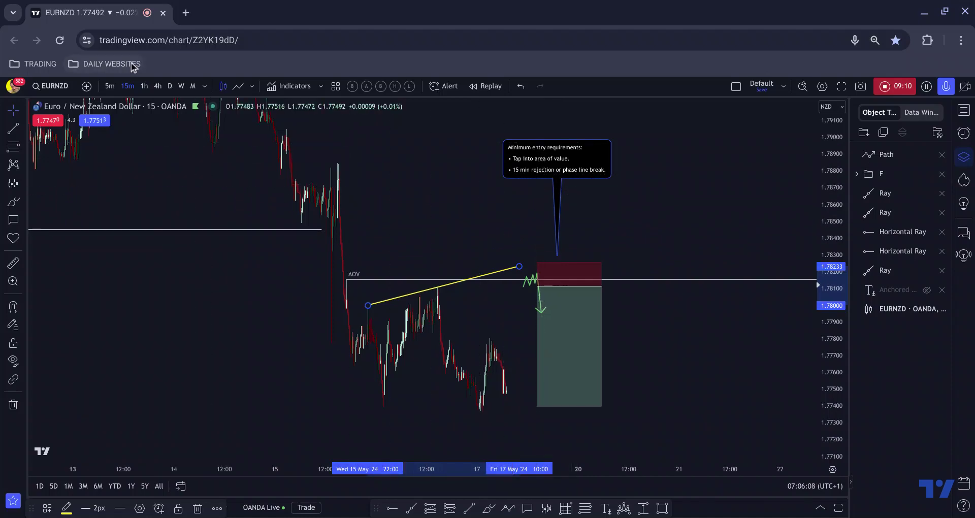
{"action": "left_click", "coordinate": [144, 86]}
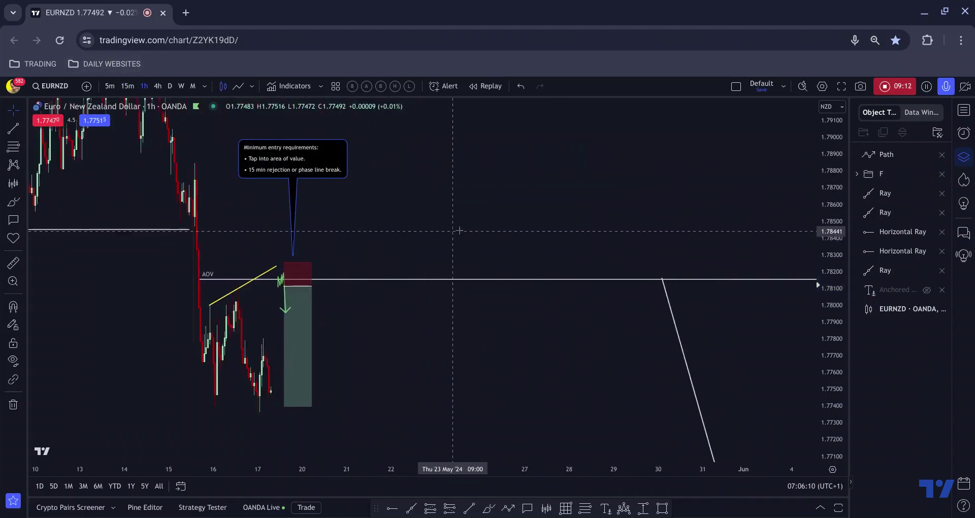
Step: Return to the 15-minute chart and pan it to frame the short setup
{"action": "scroll", "coordinate": [560, 279], "scroll_direction": "up", "scroll_amount": 2}
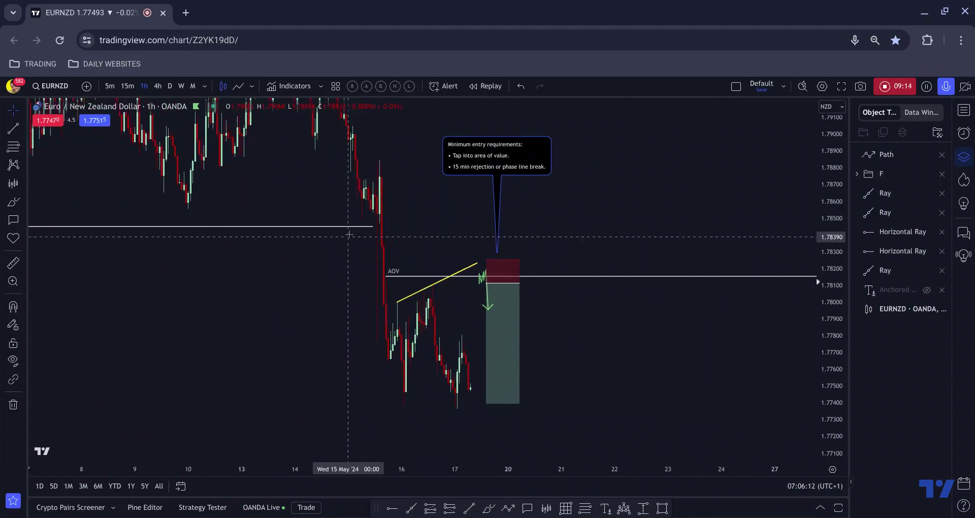
{"action": "scroll", "coordinate": [349, 279], "scroll_direction": "up", "scroll_amount": 2}
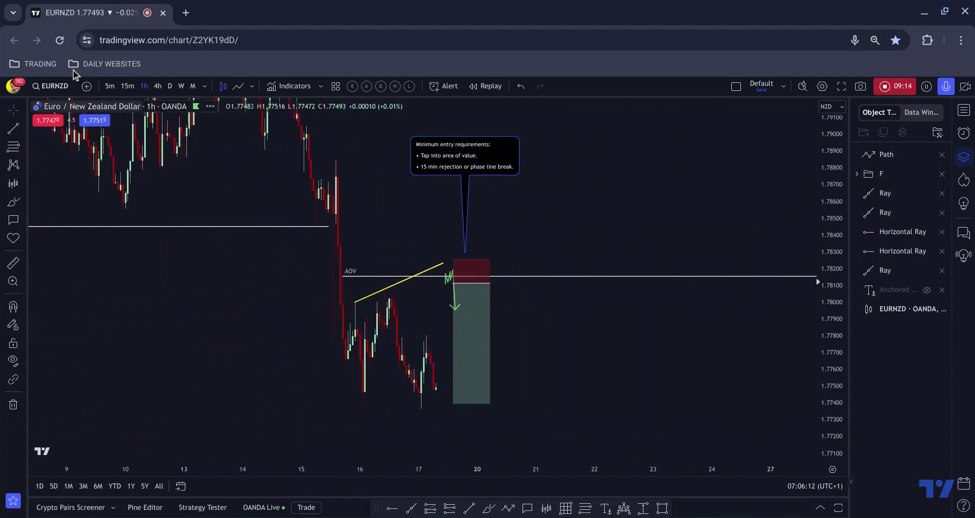
{"action": "left_click", "coordinate": [128, 86]}
{"action": "left_click_drag", "start_coordinate": [333, 157], "coordinate": [542, 220]}
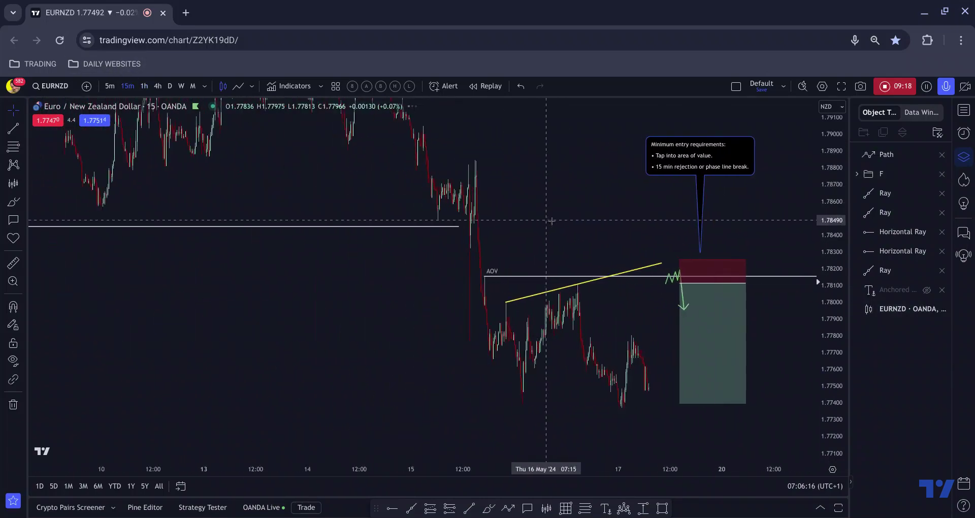
{"action": "scroll", "coordinate": [551, 221], "scroll_direction": "down", "scroll_amount": 1}
{"action": "right_click", "coordinate": [605, 213]}
{"action": "left_click_drag", "start_coordinate": [605, 214], "coordinate": [396, 212]}
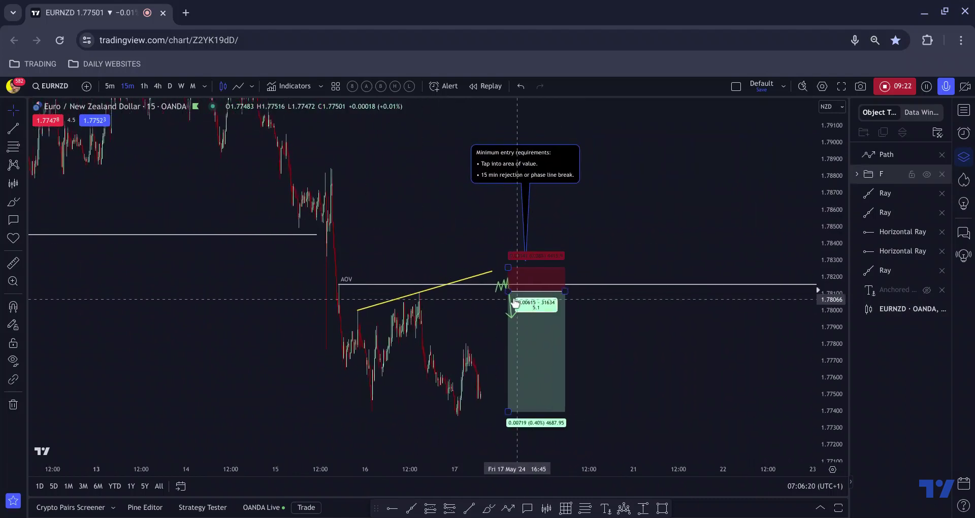
Step: Nudge the yellow trend line's right end and restore the short stop near 1.7826 (ratio 5.1)
{"action": "left_click", "coordinate": [493, 272]}
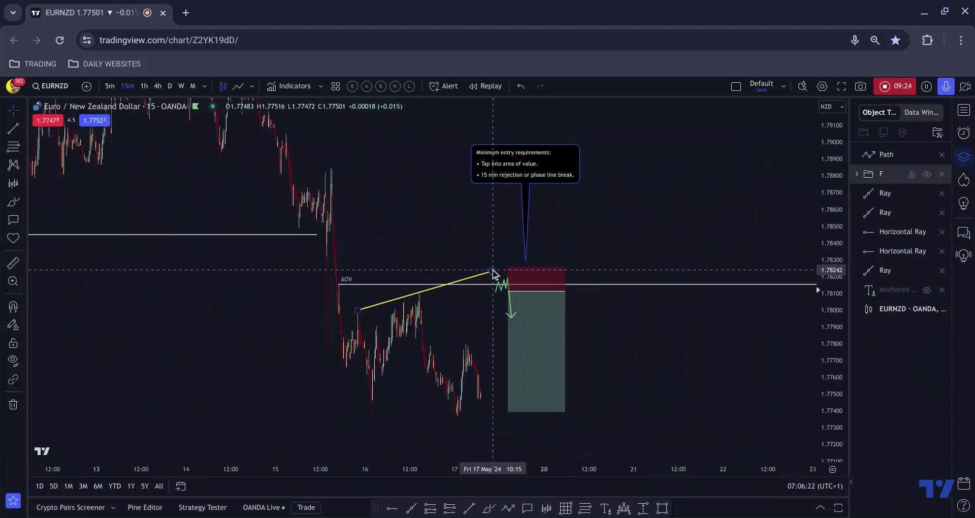
{"action": "mouse_move", "coordinate": [493, 271]}
{"action": "left_mouse_down"}
{"action": "mouse_move", "coordinate": [508, 269]}
{"action": "mouse_move", "coordinate": [499, 261]}
{"action": "left_mouse_up"}
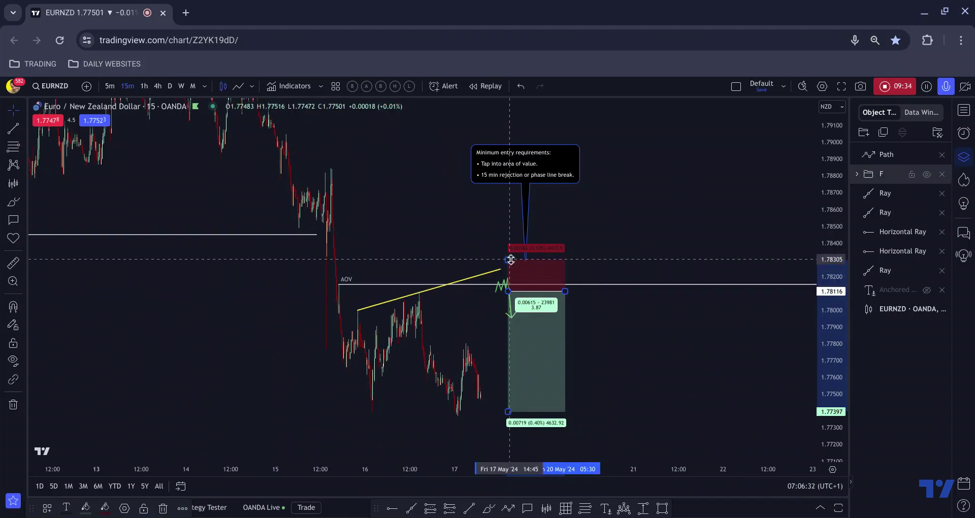
{"action": "key", "text": "ctrl+z"}
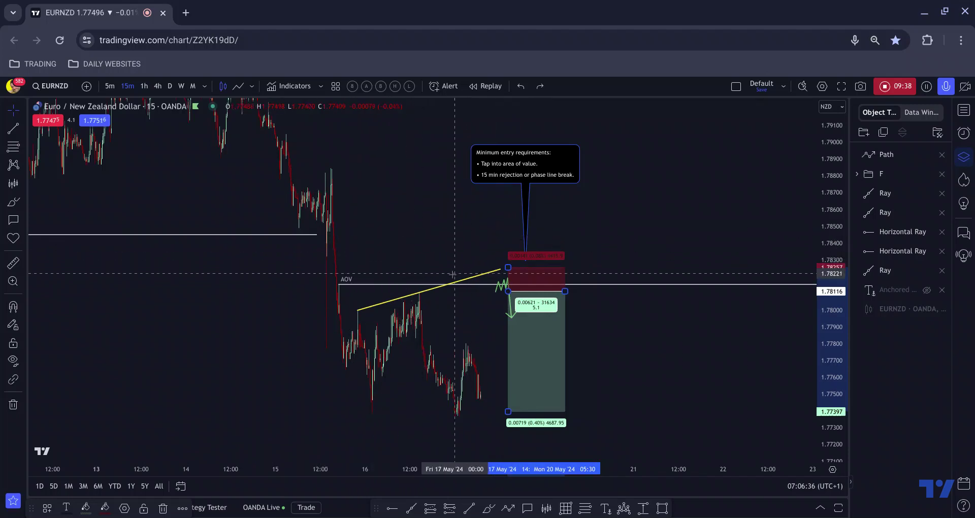
{"action": "left_click", "coordinate": [432, 242]}
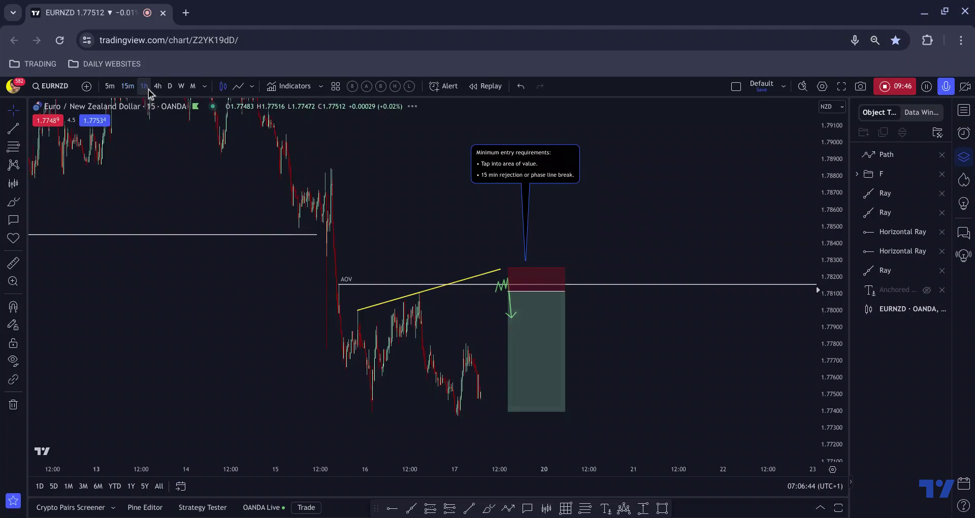
Step: Switch to the 1-hour chart, rescale it around the setup, and check the AOV arrow and short box
{"action": "left_click", "coordinate": [145, 87]}
{"action": "scroll", "coordinate": [355, 218], "scroll_direction": "right", "scroll_amount": 10}
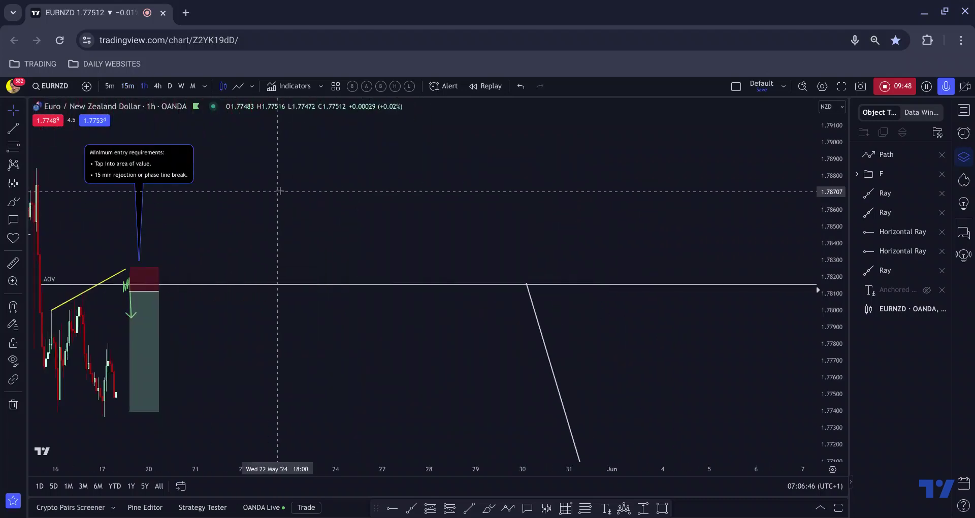
{"action": "left_click_drag", "start_coordinate": [279, 191], "coordinate": [583, 159]}
{"action": "left_click_drag", "start_coordinate": [820, 257], "coordinate": [818, 314]}
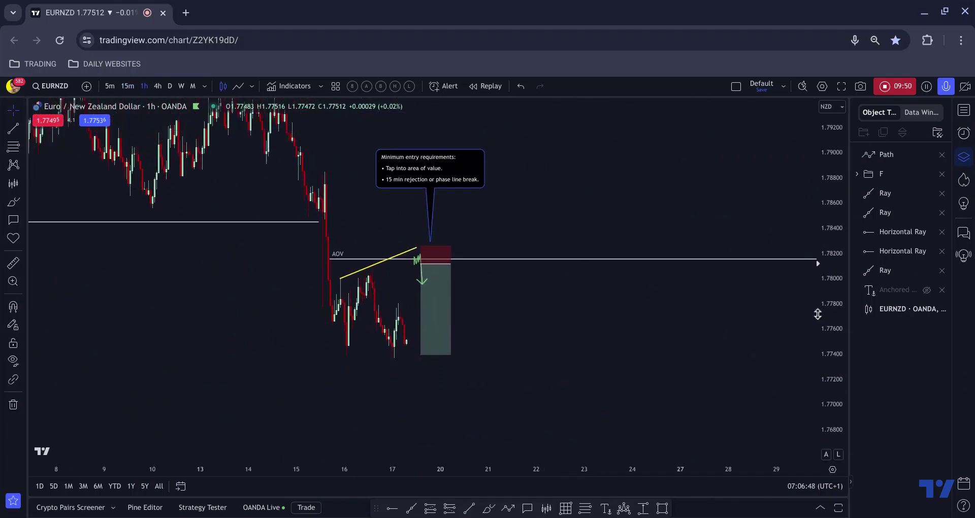
{"action": "left_click_drag", "start_coordinate": [615, 318], "coordinate": [660, 326]}
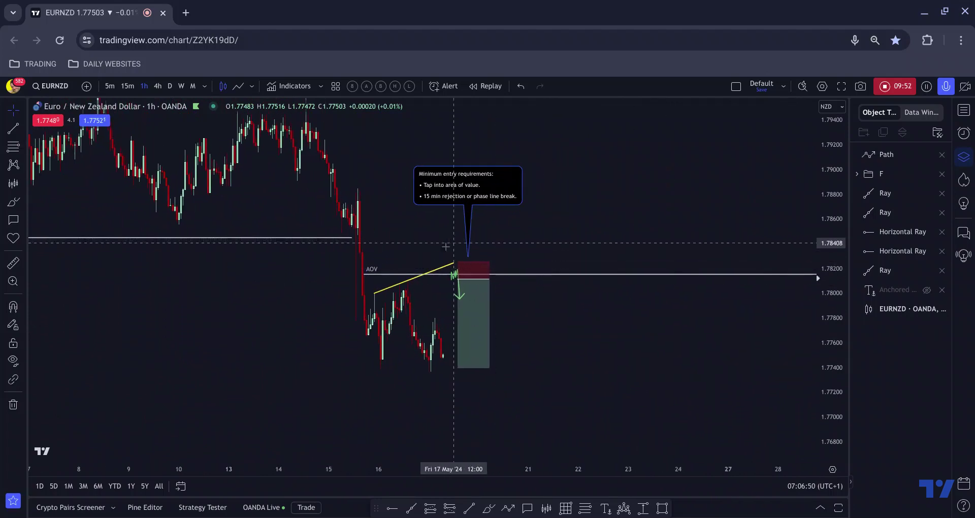
{"action": "left_click", "coordinate": [457, 272]}
{"action": "left_click", "coordinate": [459, 280]}
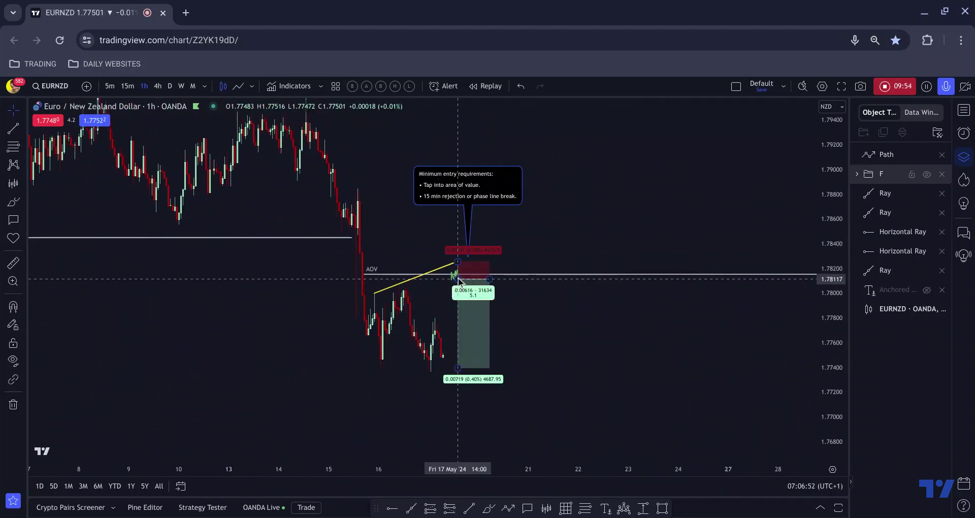
{"action": "left_click", "coordinate": [661, 287]}
Step: Try stretching the short position's target down to the lower level, then undo it
{"action": "scroll", "coordinate": [595, 254], "scroll_direction": "down", "scroll_amount": 3}
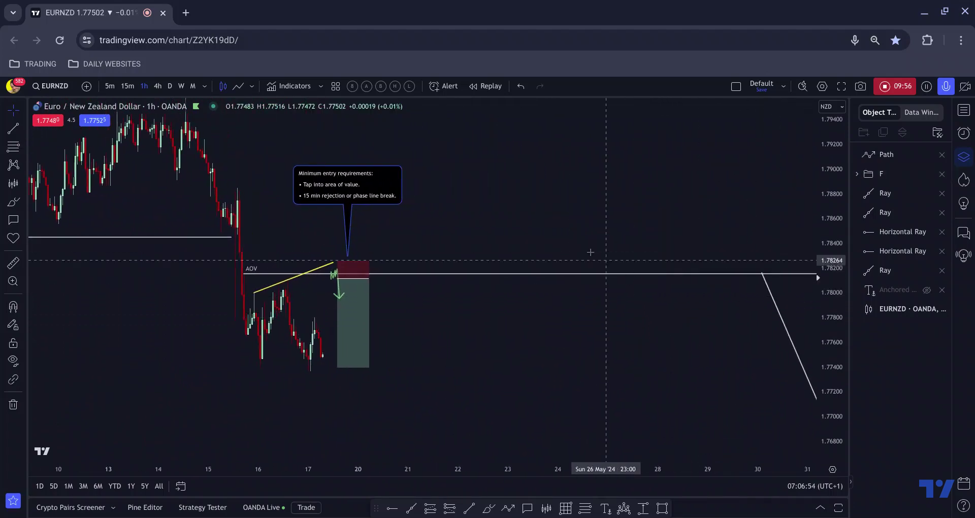
{"action": "left_click_drag", "start_coordinate": [701, 361], "coordinate": [594, 311]}
{"action": "left_click", "coordinate": [476, 297]}
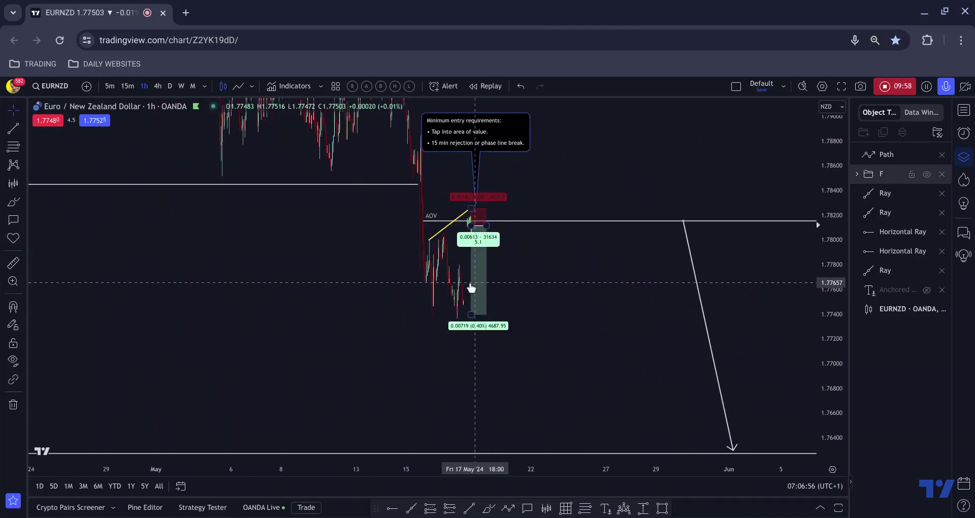
{"action": "mouse_move", "coordinate": [471, 315]}
{"action": "left_mouse_down"}
{"action": "mouse_move", "coordinate": [493, 470]}
{"action": "mouse_move", "coordinate": [480, 450]}
{"action": "left_mouse_up"}
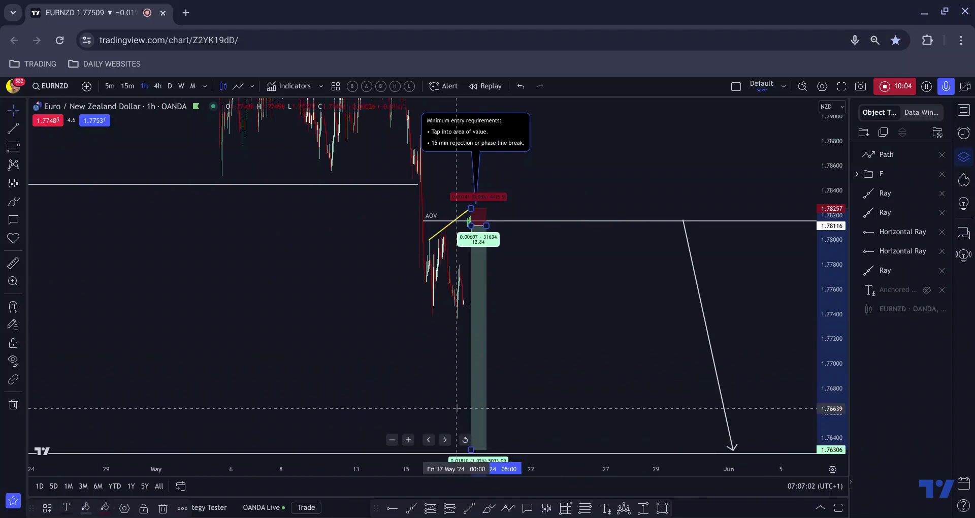
{"action": "key", "text": "ctrl+z"}
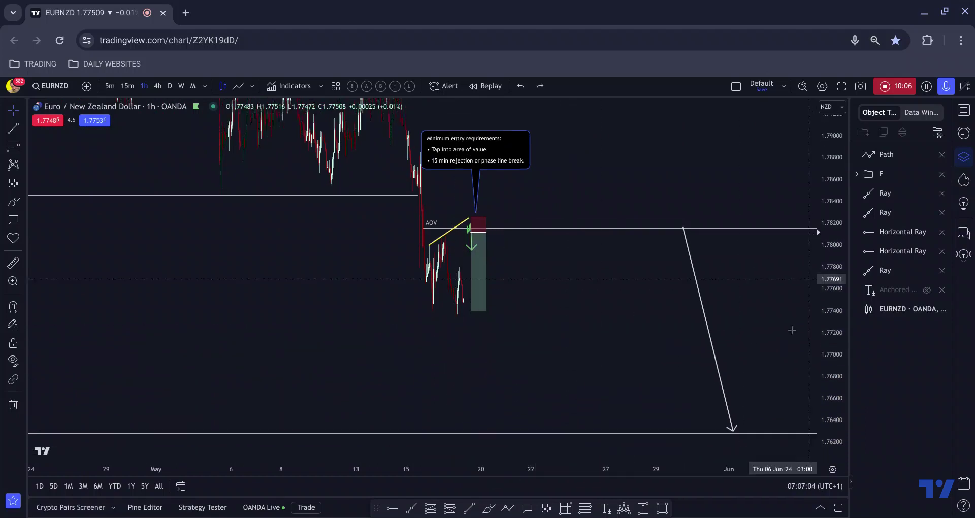
Step: Zoom and pan the hourly chart out to frame the March–May range
{"action": "scroll", "coordinate": [635, 328], "scroll_direction": "down", "scroll_amount": 3}
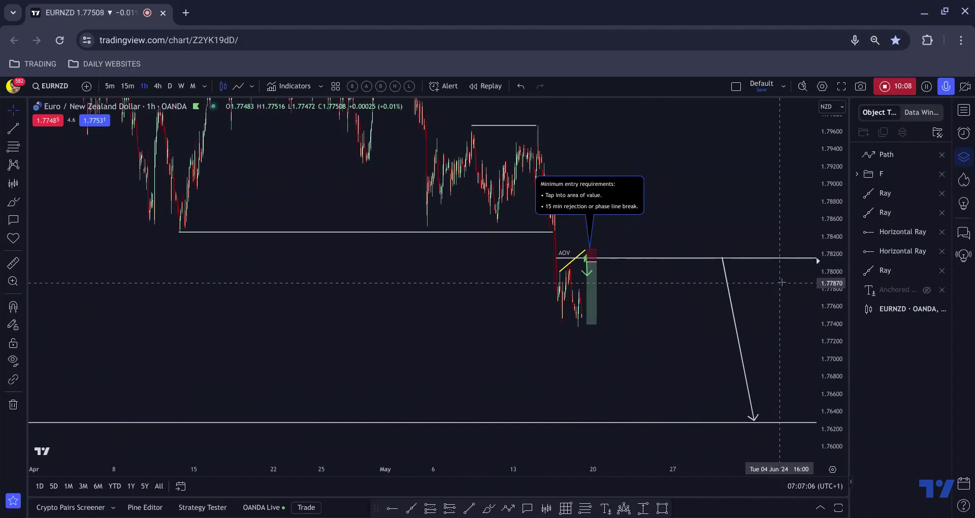
{"action": "left_click_drag", "start_coordinate": [819, 302], "coordinate": [818, 310]}
{"action": "scroll", "coordinate": [748, 288], "scroll_direction": "down", "scroll_amount": 5}
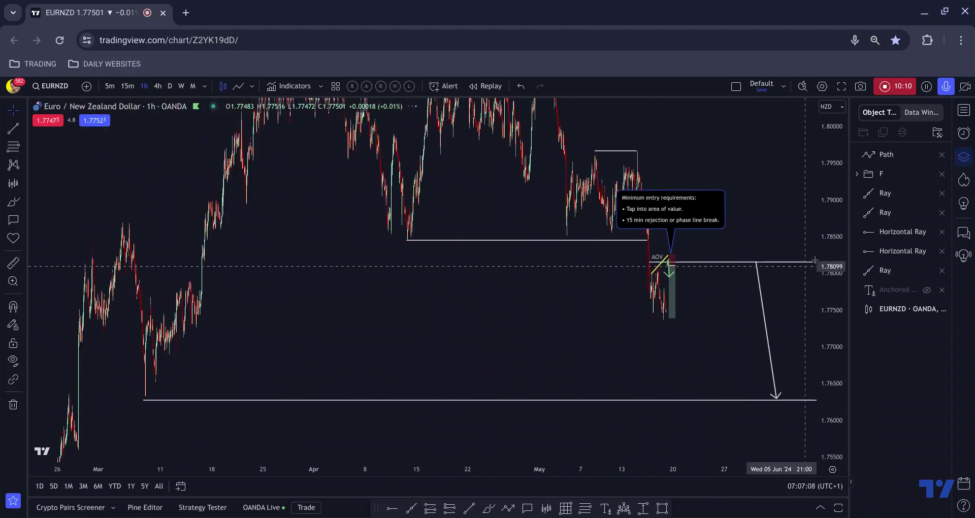
{"action": "left_click_drag", "start_coordinate": [635, 270], "coordinate": [567, 360]}
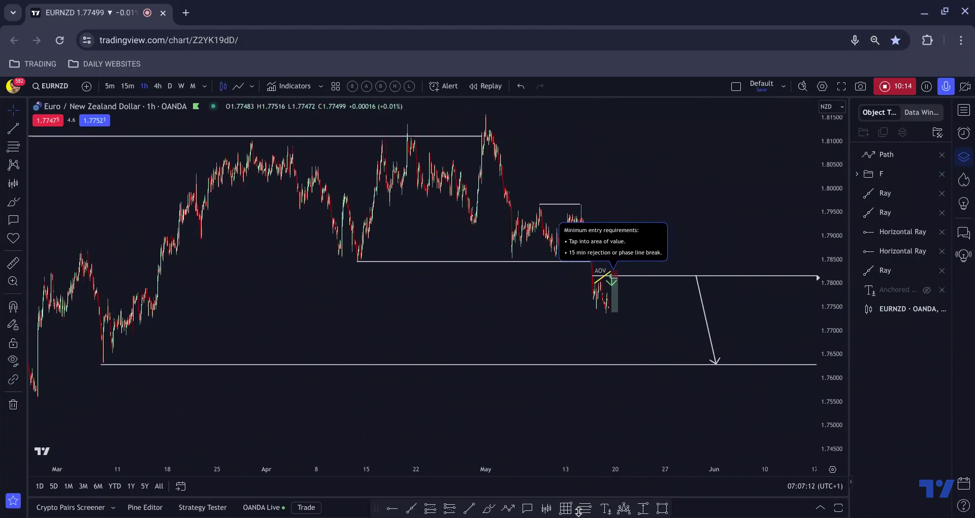
{"action": "left_click", "coordinate": [585, 508]}
{"action": "scroll", "coordinate": [584, 345], "scroll_direction": "up", "scroll_amount": 1}
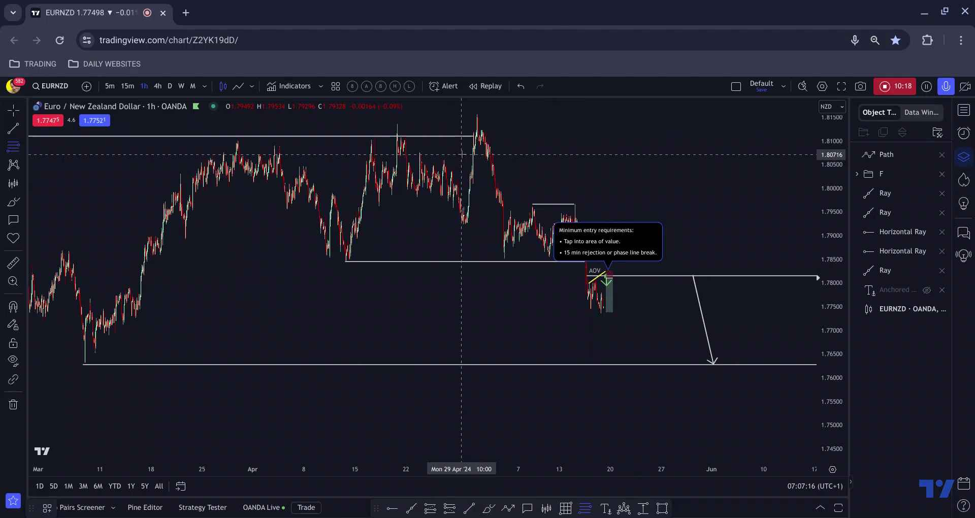
{"action": "left_click", "coordinate": [447, 136]}
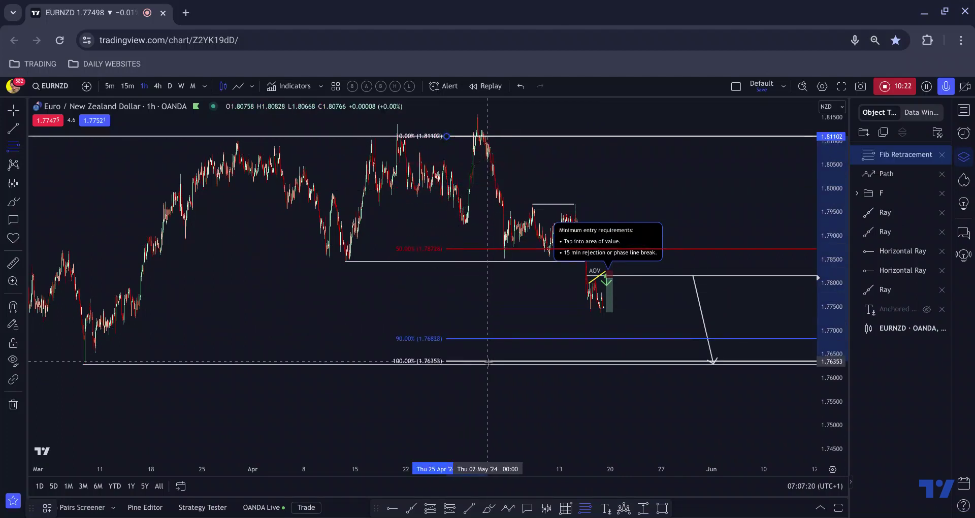
{"action": "left_click", "coordinate": [486, 364]}
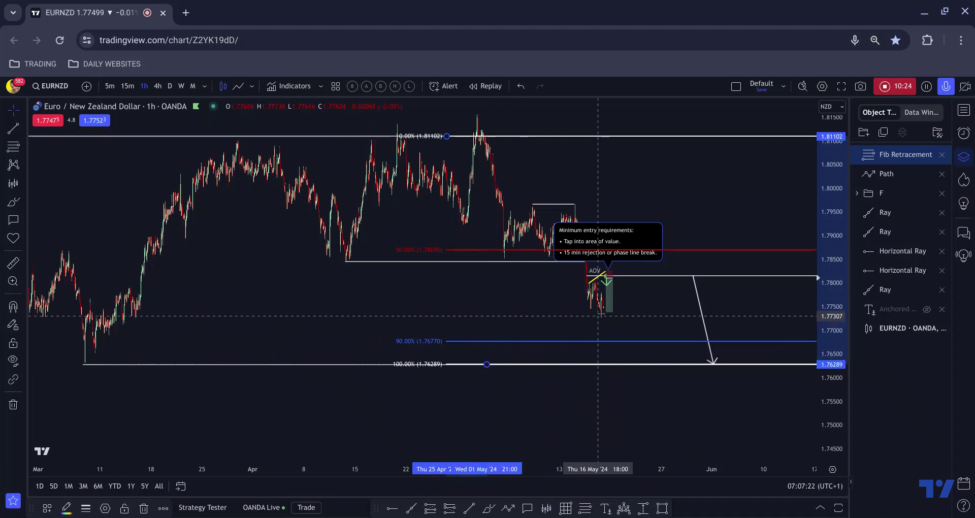
{"action": "left_click_drag", "start_coordinate": [605, 313], "coordinate": [605, 341]}
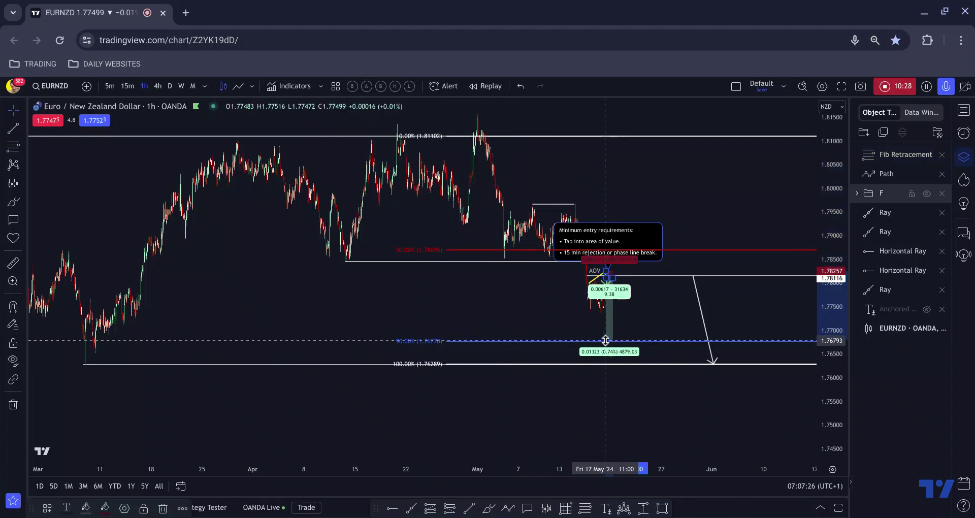
{"action": "key", "text": "ctrl+z"}
{"action": "left_click", "coordinate": [484, 252]}
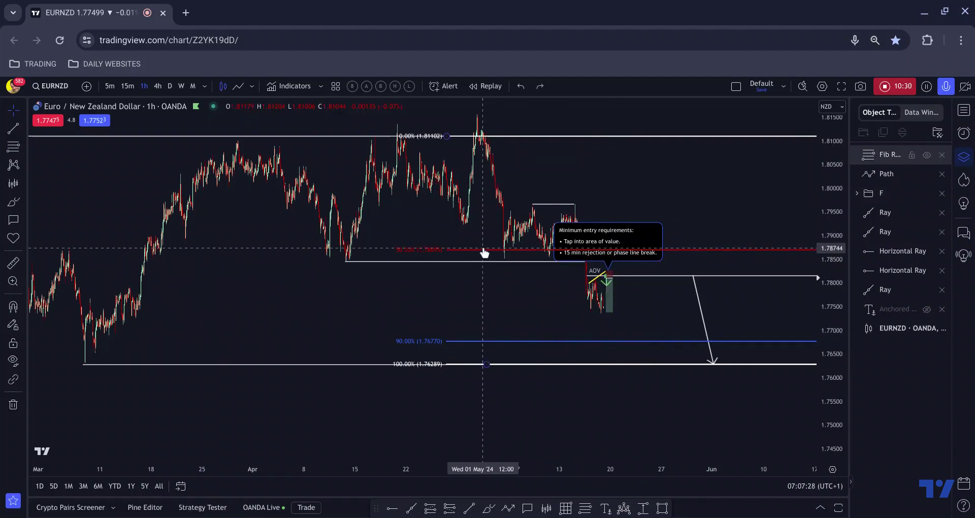
{"action": "key", "text": "Delete"}
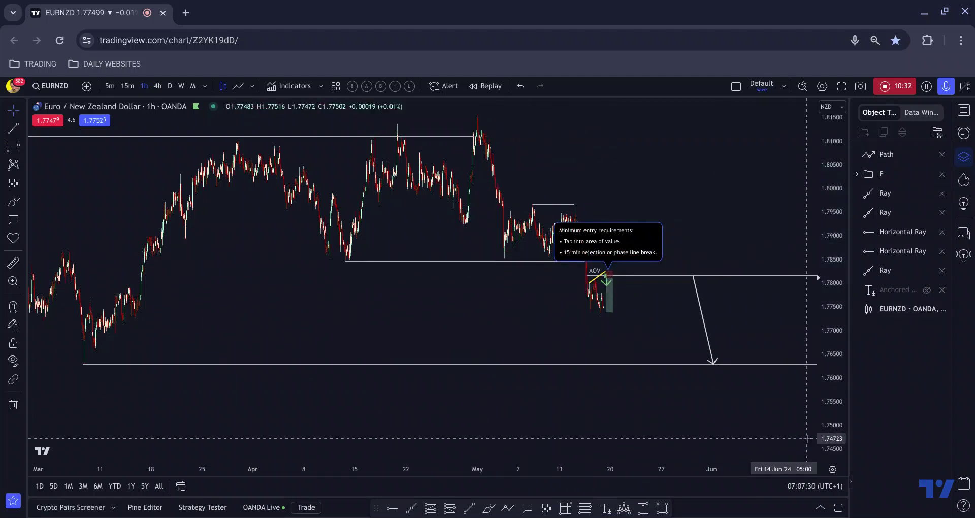
{"action": "scroll", "coordinate": [535, 247], "scroll_direction": "up", "scroll_amount": 10}
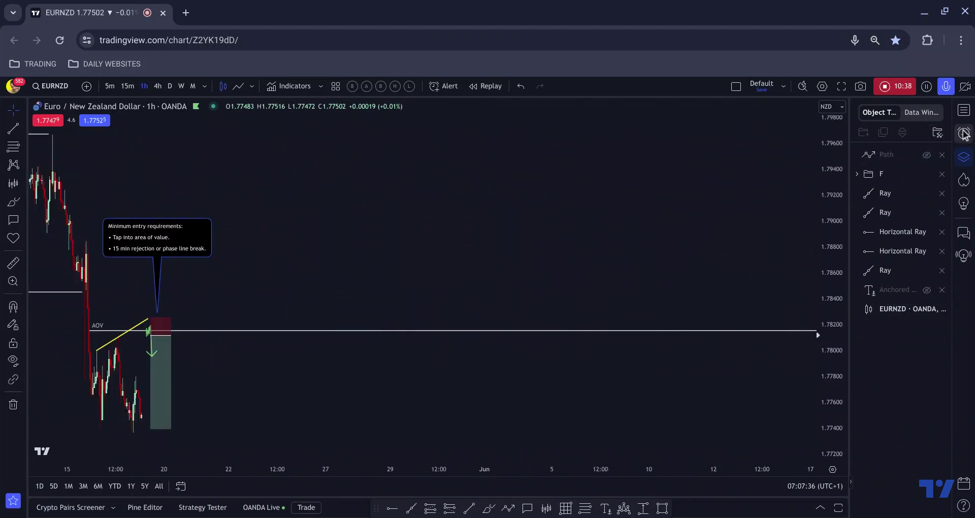
Step: Switch the chart to WTICOUSD from the watchlist on the daily timeframe
{"action": "left_click", "coordinate": [965, 110]}
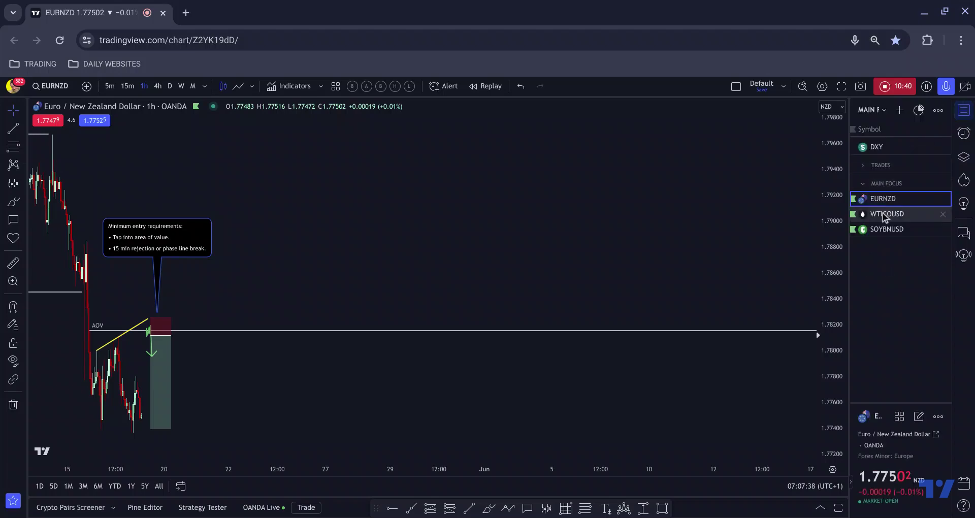
{"action": "left_click", "coordinate": [887, 214]}
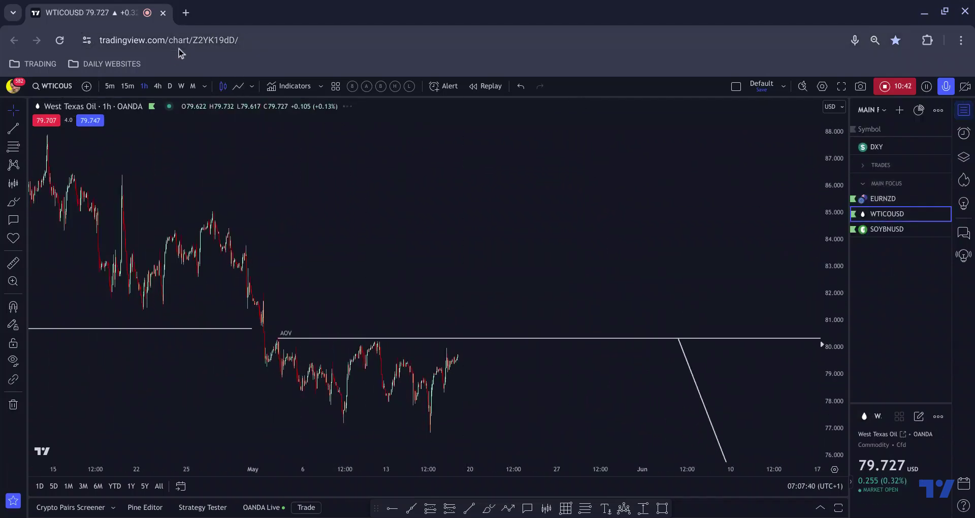
{"action": "left_click", "coordinate": [170, 86]}
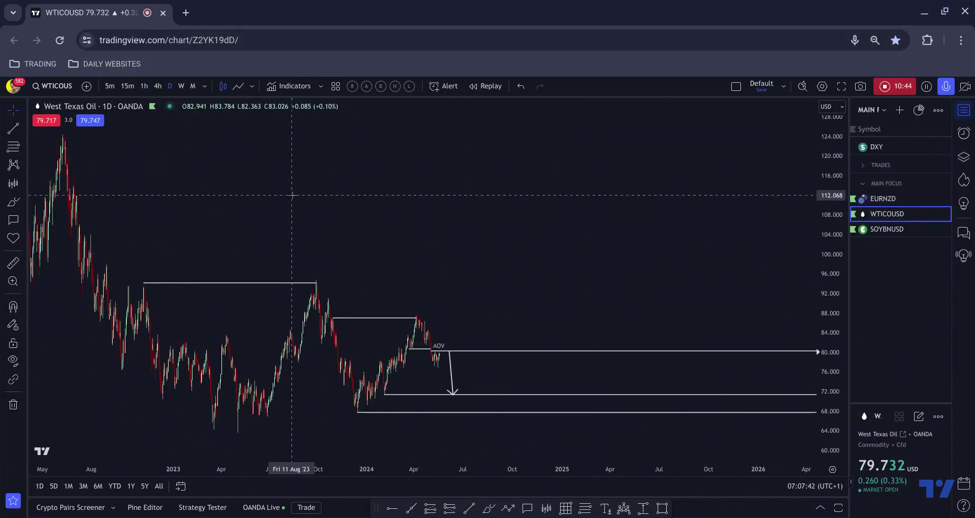
Step: Zoom in and pan the daily chart to the latest months around the AOV near 80.4
{"action": "scroll", "coordinate": [428, 218], "scroll_direction": "up", "scroll_amount": 5}
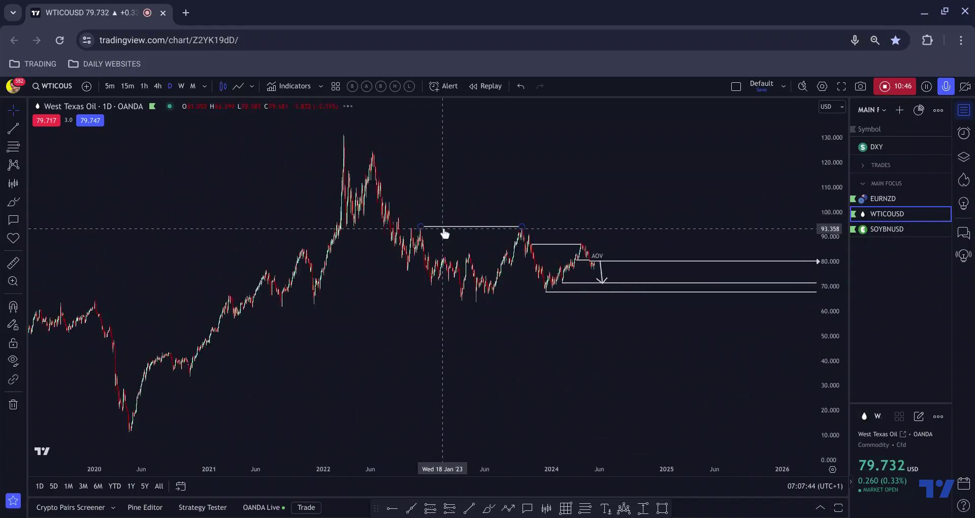
{"action": "left_click_drag", "start_coordinate": [354, 192], "coordinate": [551, 211]}
{"action": "scroll", "coordinate": [551, 212], "scroll_direction": "up", "scroll_amount": 2}
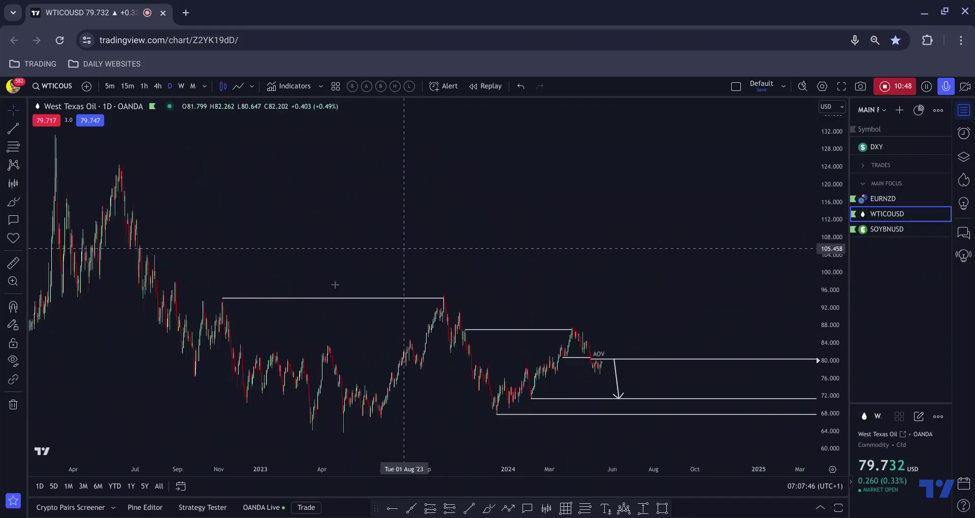
{"action": "scroll", "coordinate": [217, 298], "scroll_direction": "up", "scroll_amount": 2}
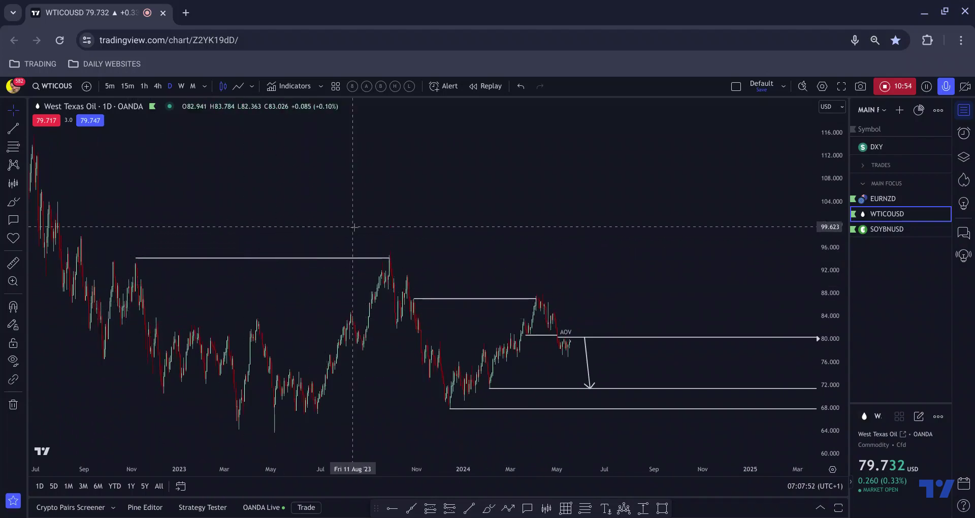
{"action": "scroll", "coordinate": [391, 295], "scroll_direction": "up", "scroll_amount": 2}
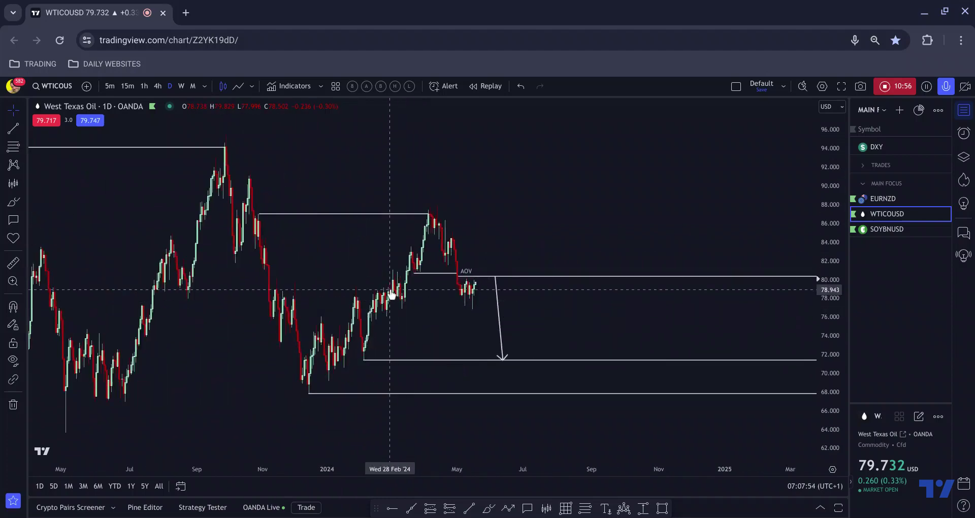
{"action": "scroll", "coordinate": [391, 295], "scroll_direction": "up", "scroll_amount": 1}
{"action": "right_click", "coordinate": [353, 199]}
{"action": "left_click_drag", "start_coordinate": [352, 199], "coordinate": [459, 198]}
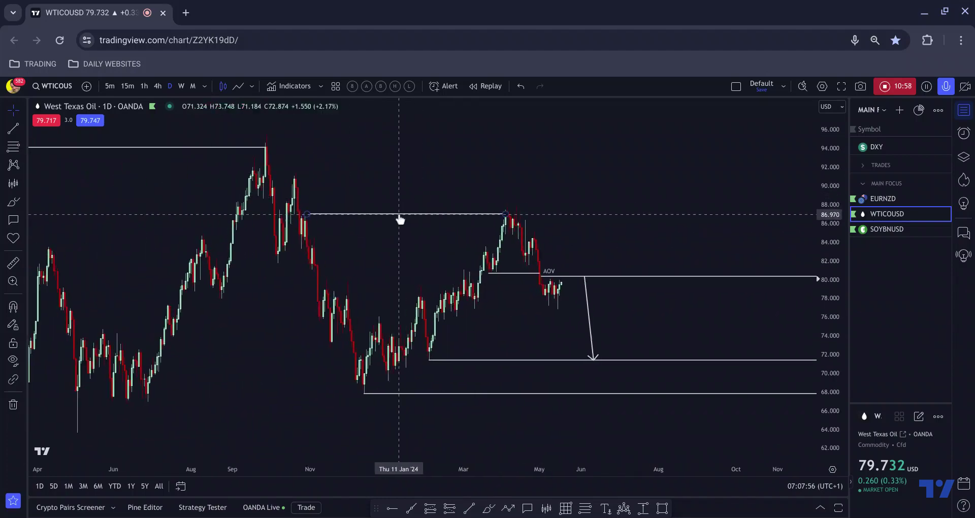
{"action": "scroll", "coordinate": [307, 221], "scroll_direction": "up", "scroll_amount": 1}
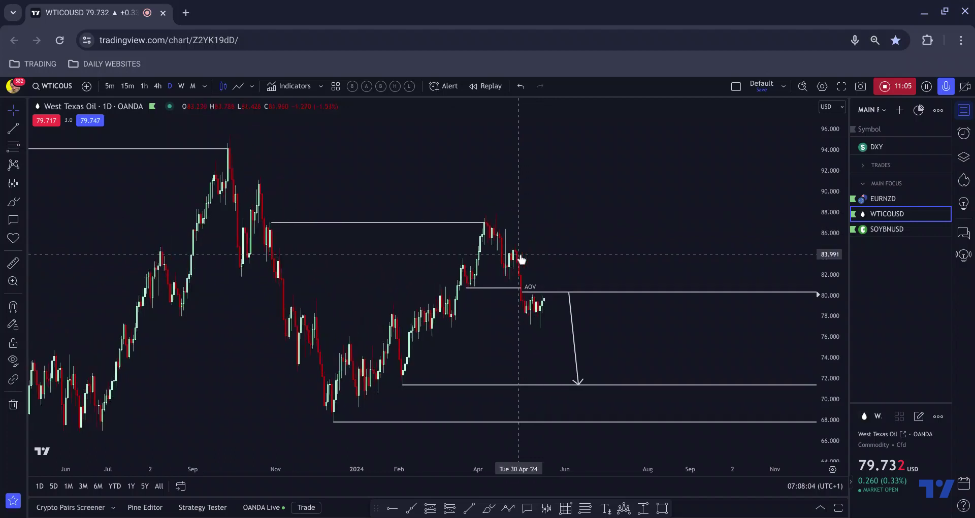
{"action": "scroll", "coordinate": [520, 258], "scroll_direction": "up", "scroll_amount": 2}
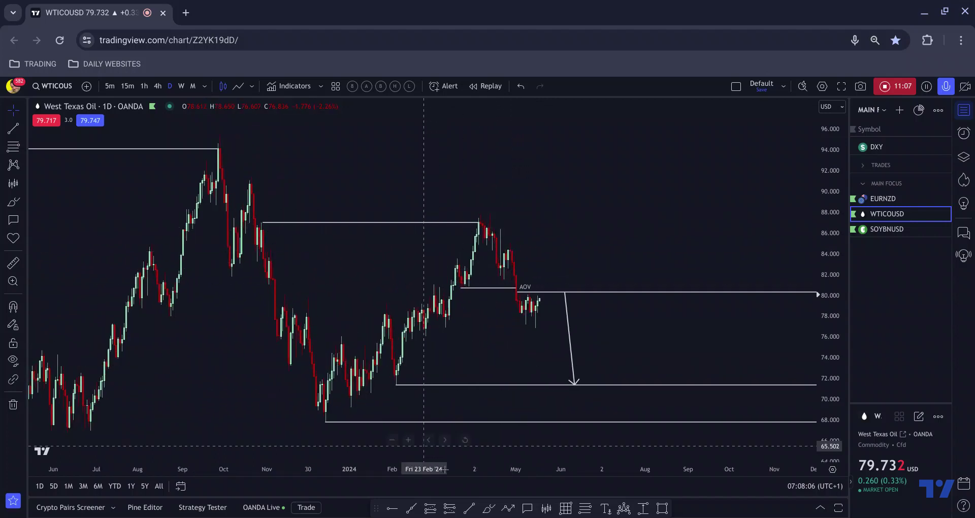
Step: Draw a curved arrow from the AOV pullback to the late-March swing, then undo it
{"action": "left_click", "coordinate": [489, 508]}
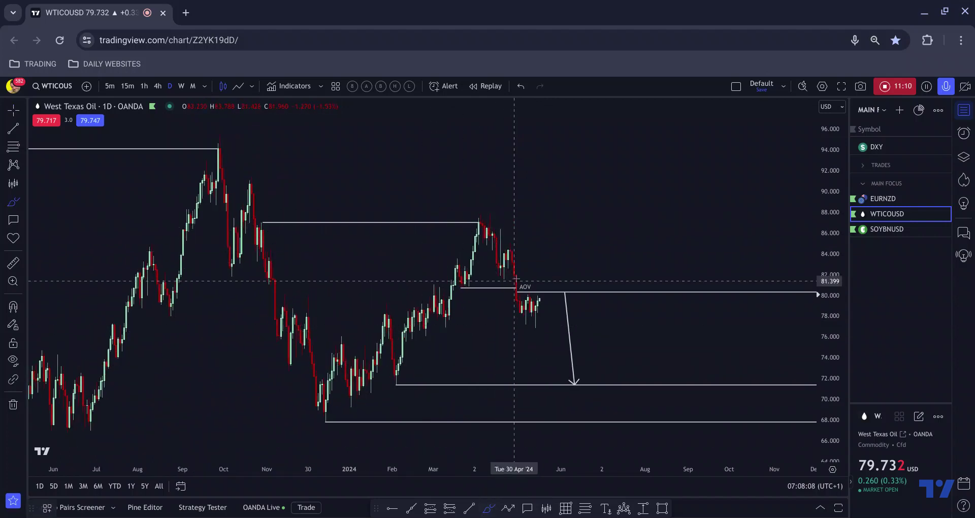
{"action": "left_click", "coordinate": [518, 276]}
{"action": "left_click", "coordinate": [466, 291]}
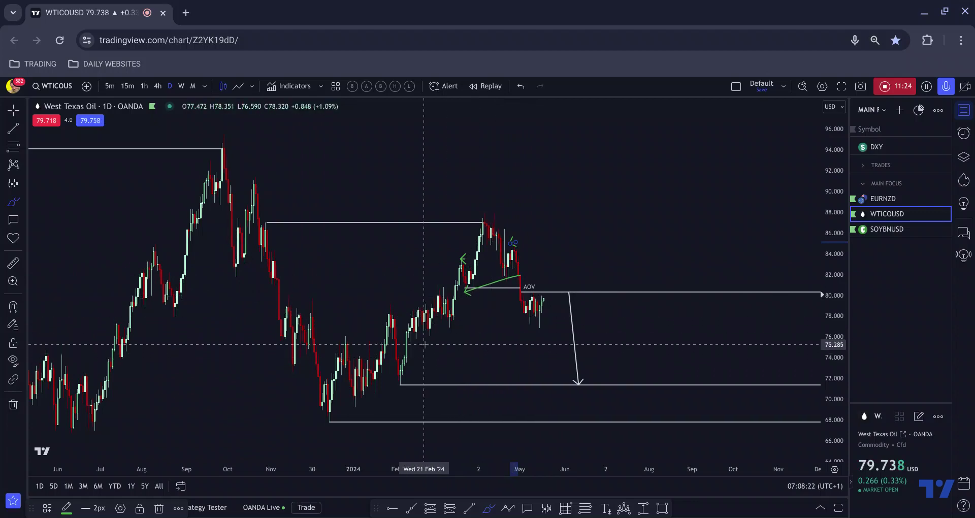
{"action": "key", "text": "ctrl+z"}
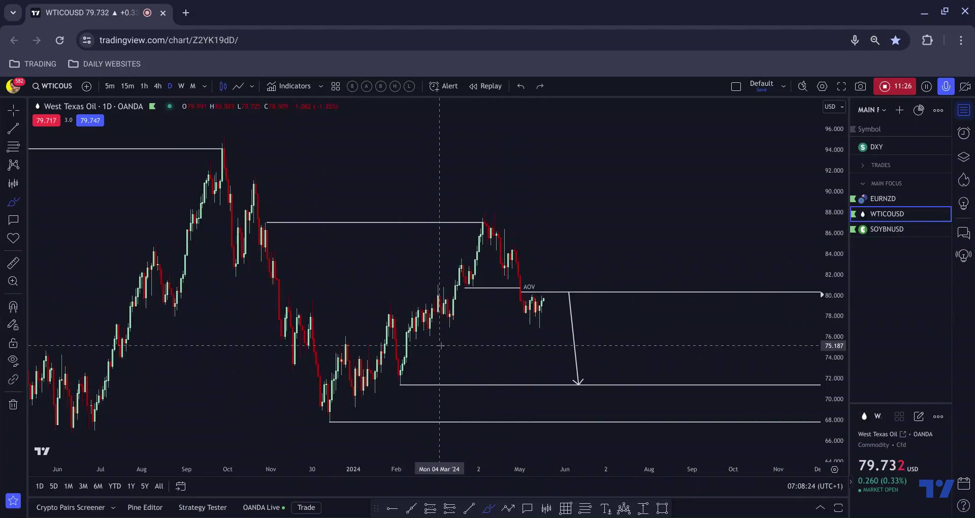
{"action": "scroll", "coordinate": [466, 309], "scroll_direction": "up", "scroll_amount": 1}
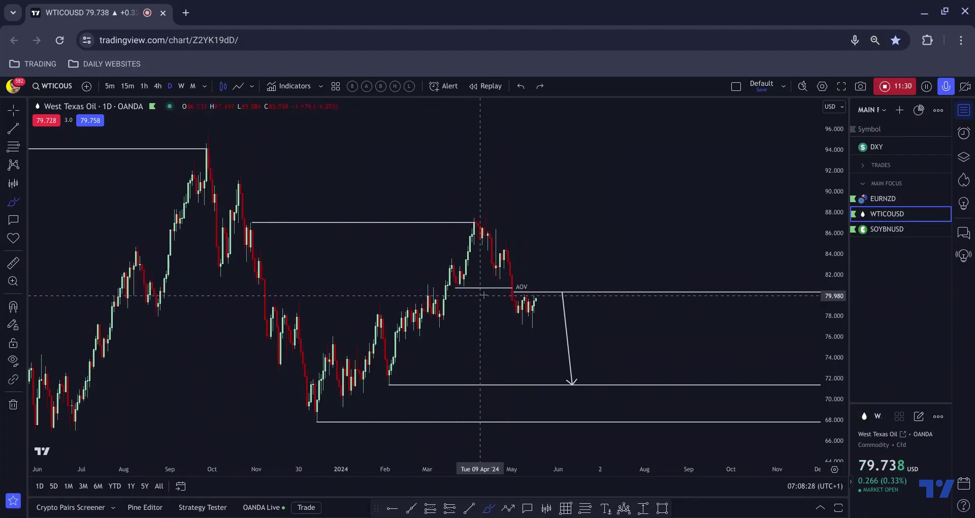
{"action": "key", "text": "Escape"}
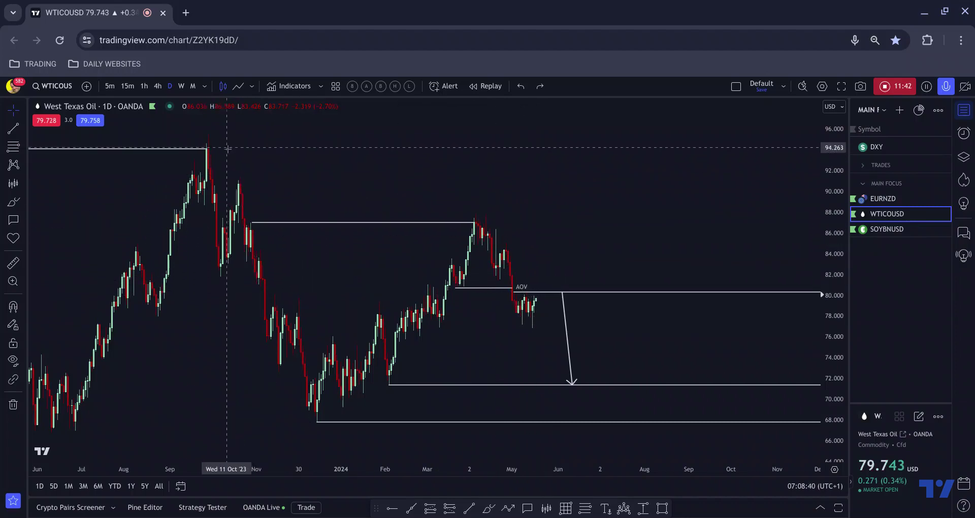
{"action": "scroll", "coordinate": [484, 285], "scroll_direction": "up", "scroll_amount": 2}
{"action": "left_click", "coordinate": [470, 508]}
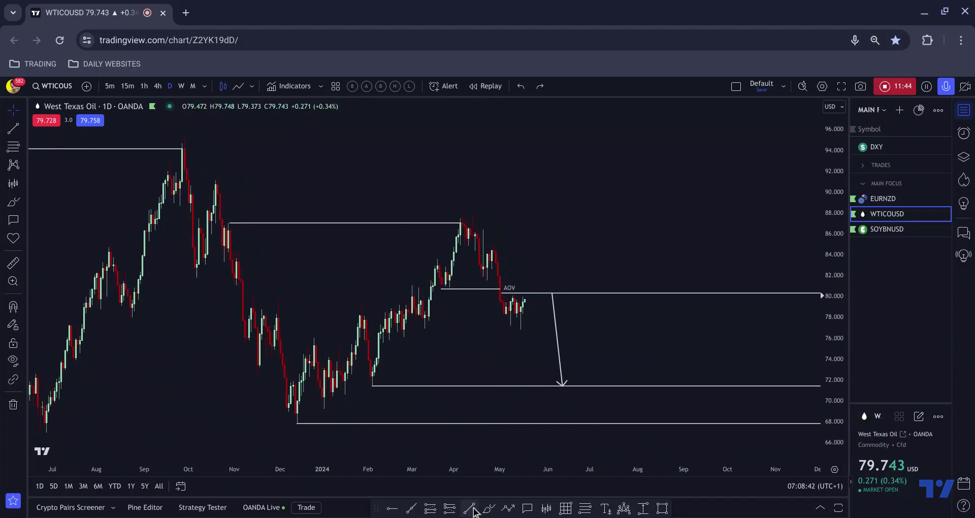
{"action": "left_click", "coordinate": [493, 243]}
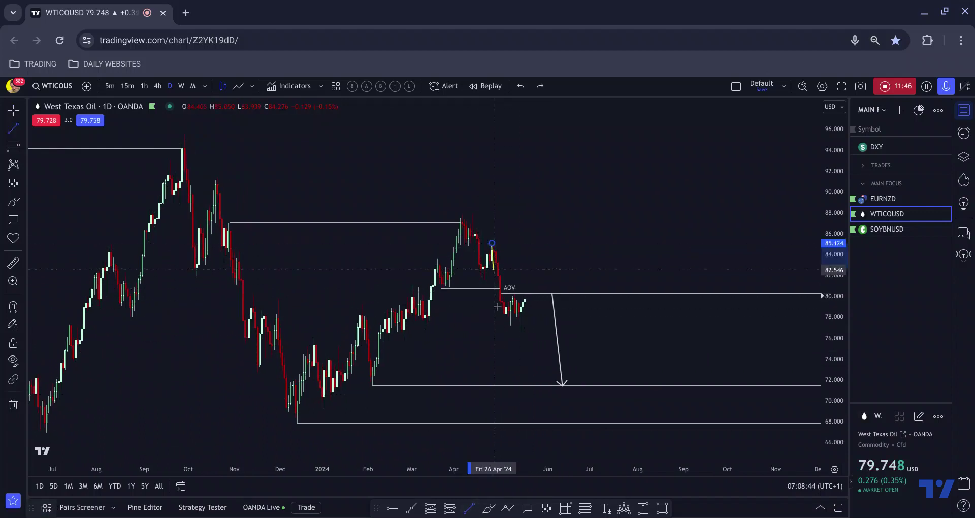
{"action": "left_click", "coordinate": [494, 330]}
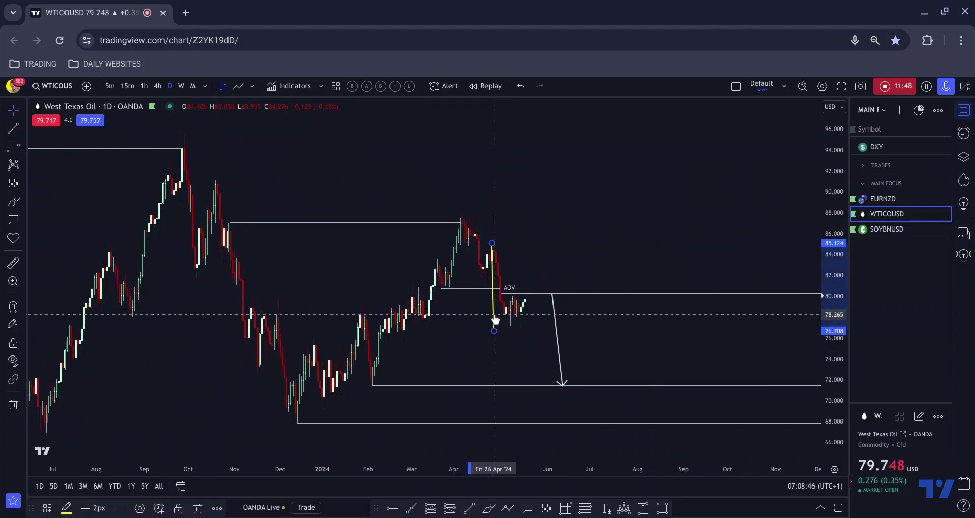
{"action": "left_click_drag", "start_coordinate": [494, 325], "coordinate": [538, 369]}
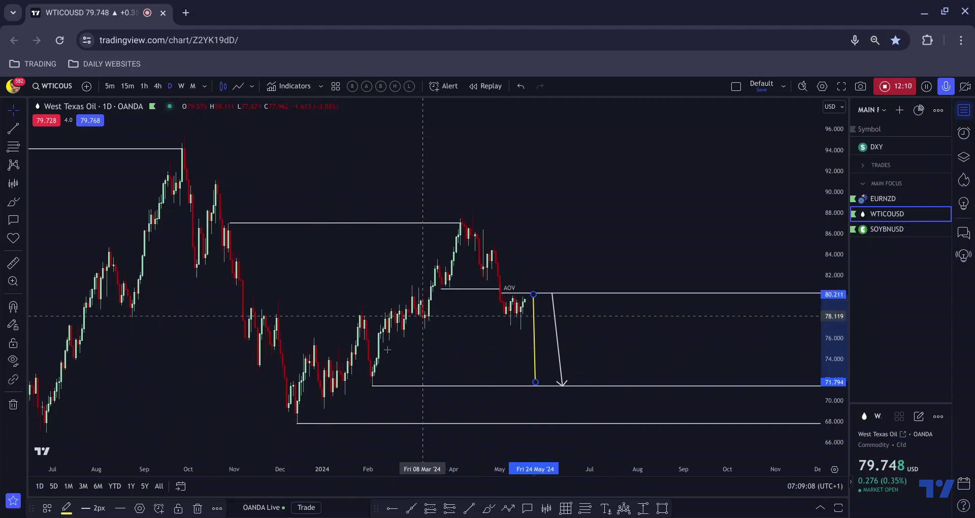
{"action": "key", "text": "Delete"}
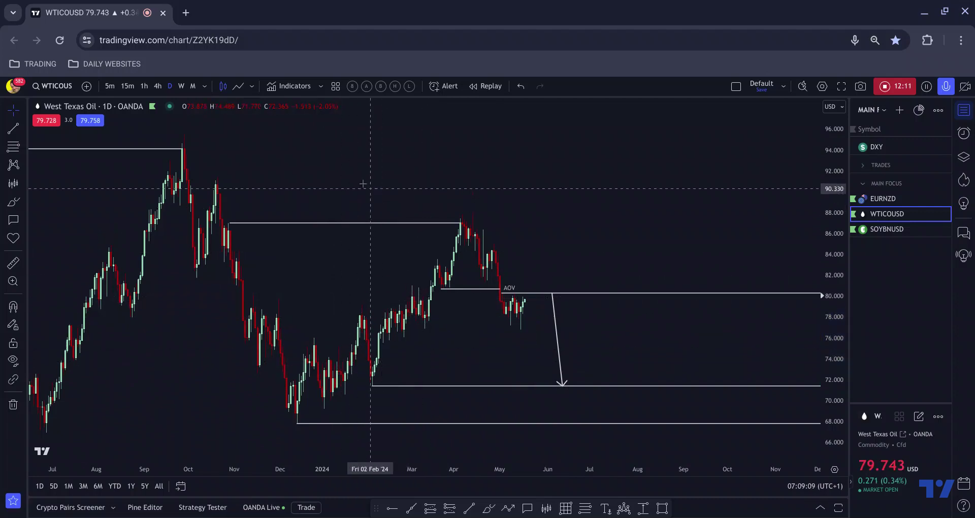
Step: Switch WTICOUSD to the 4-hour timeframe and zoom in on the AOV near 80.3
{"action": "left_click", "coordinate": [158, 86]}
{"action": "scroll", "coordinate": [316, 228], "scroll_direction": "up", "scroll_amount": 5}
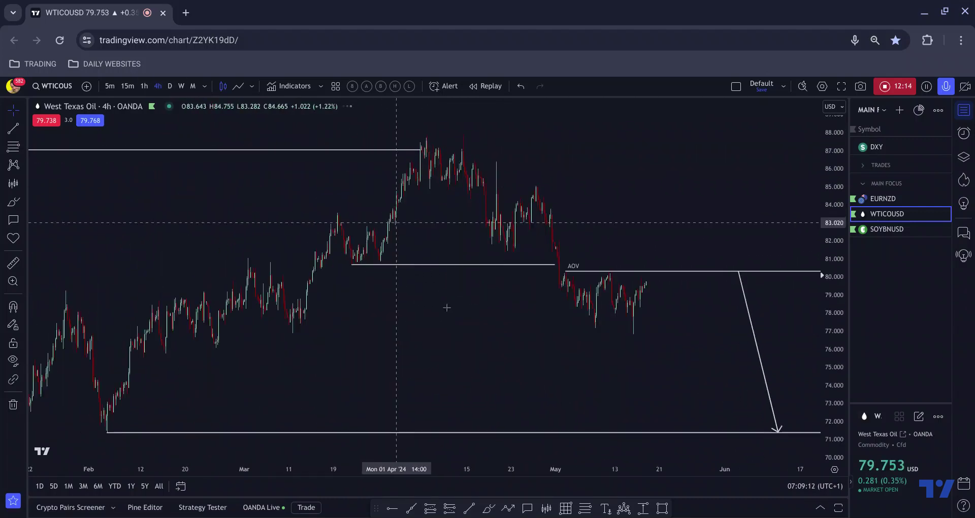
{"action": "scroll", "coordinate": [436, 400], "scroll_direction": "up", "scroll_amount": 3}
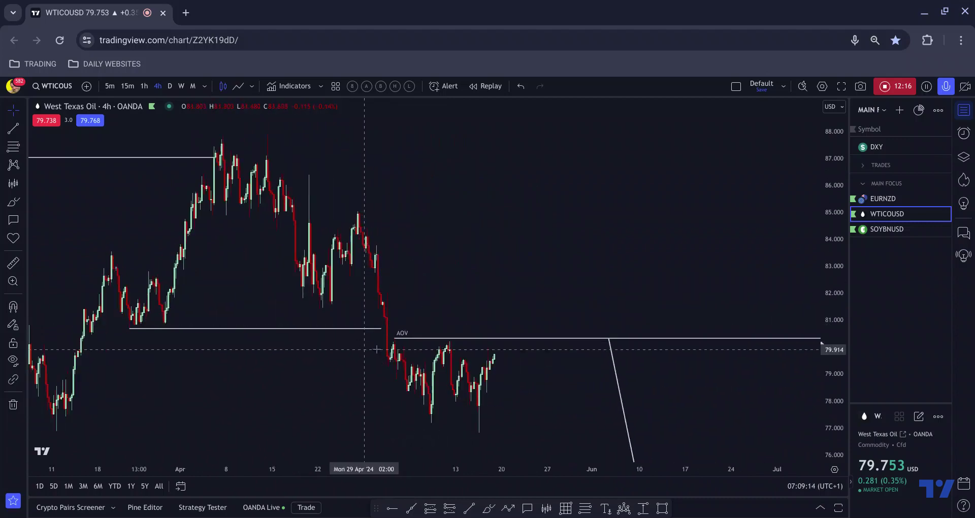
{"action": "scroll", "coordinate": [420, 390], "scroll_direction": "up", "scroll_amount": 2}
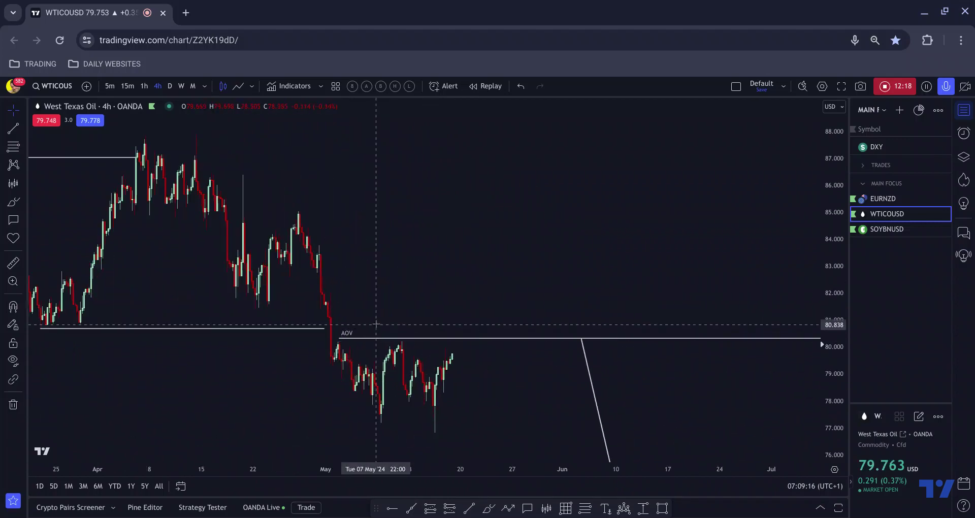
Step: Sketch green arrows around the drop, pullback and rise toward AOV, then undo them all
{"action": "left_click", "coordinate": [486, 509]}
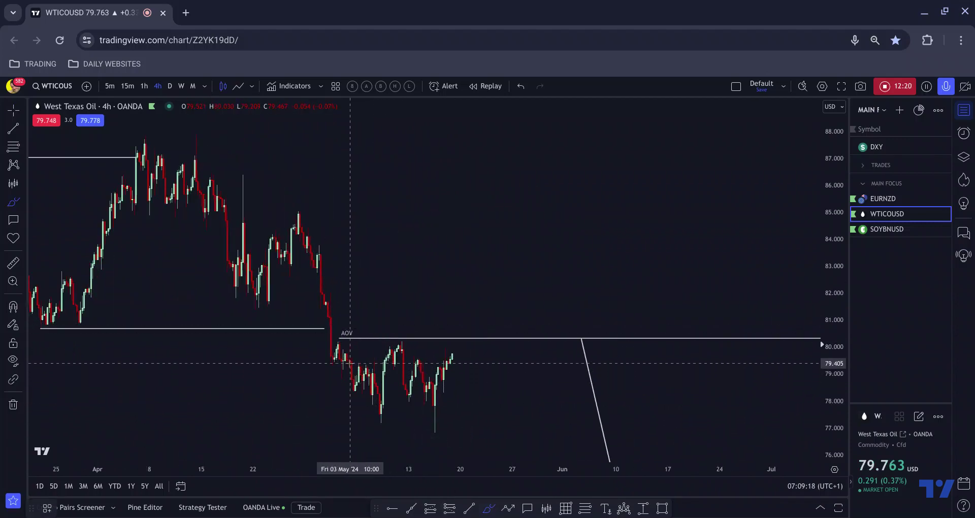
{"action": "left_click_drag", "start_coordinate": [336, 363], "coordinate": [374, 408]}
{"action": "left_click_drag", "start_coordinate": [349, 350], "coordinate": [361, 359]}
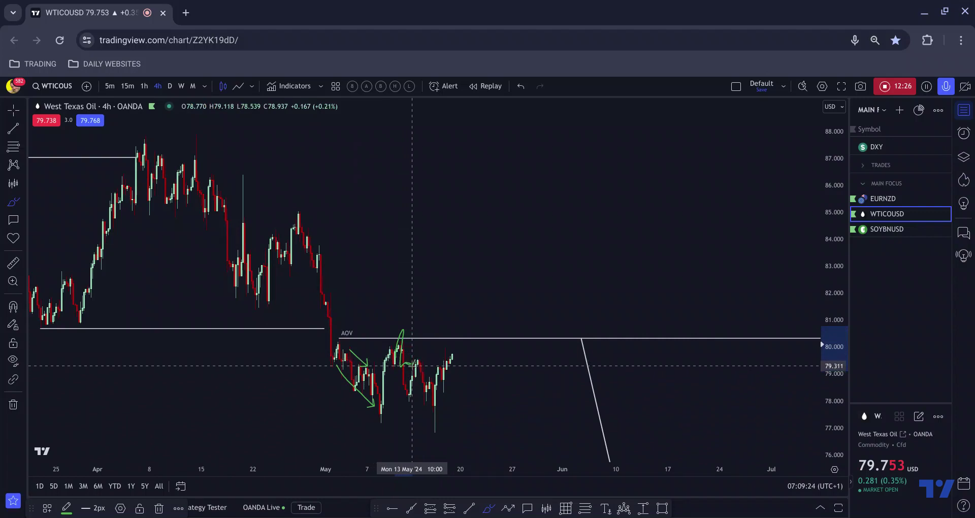
{"action": "key", "text": "ctrl+z"}
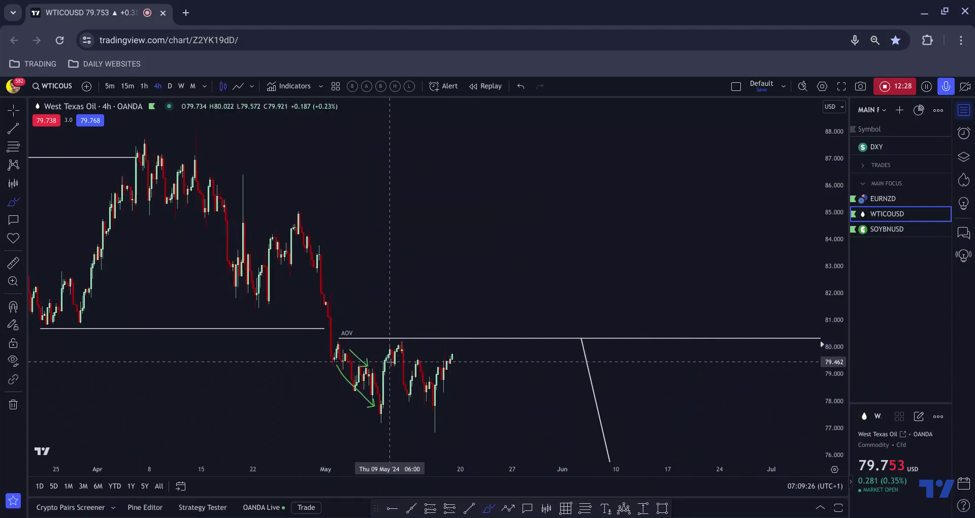
{"action": "left_click_drag", "start_coordinate": [394, 361], "coordinate": [409, 367]}
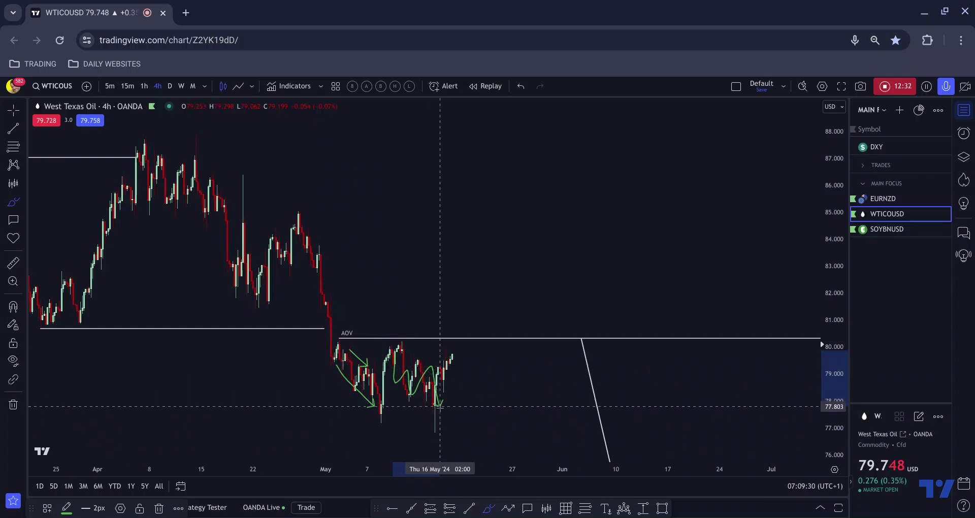
{"action": "mouse_move", "coordinate": [440, 407]}
{"action": "left_mouse_down"}
{"action": "mouse_move", "coordinate": [453, 344]}
{"action": "mouse_move", "coordinate": [393, 342]}
{"action": "left_mouse_up"}
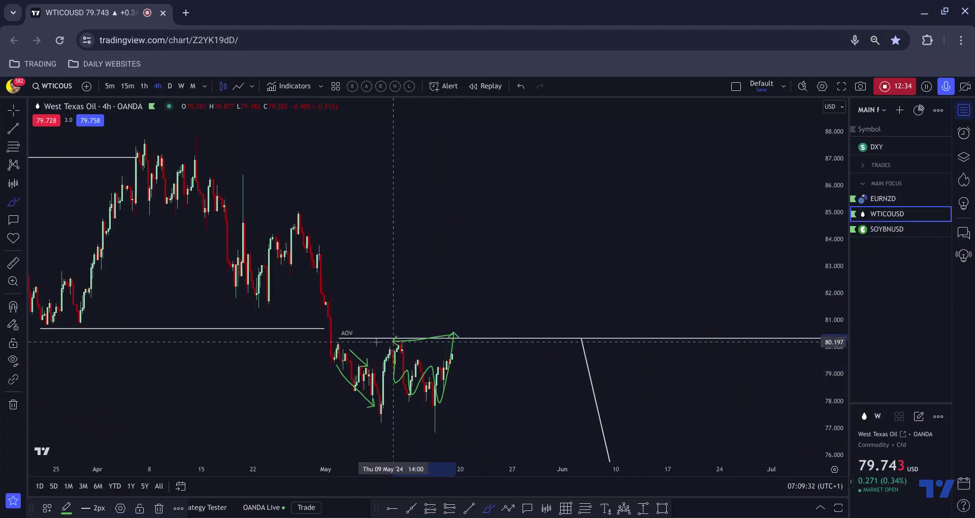
{"action": "left_click_drag", "start_coordinate": [458, 408], "coordinate": [389, 405]}
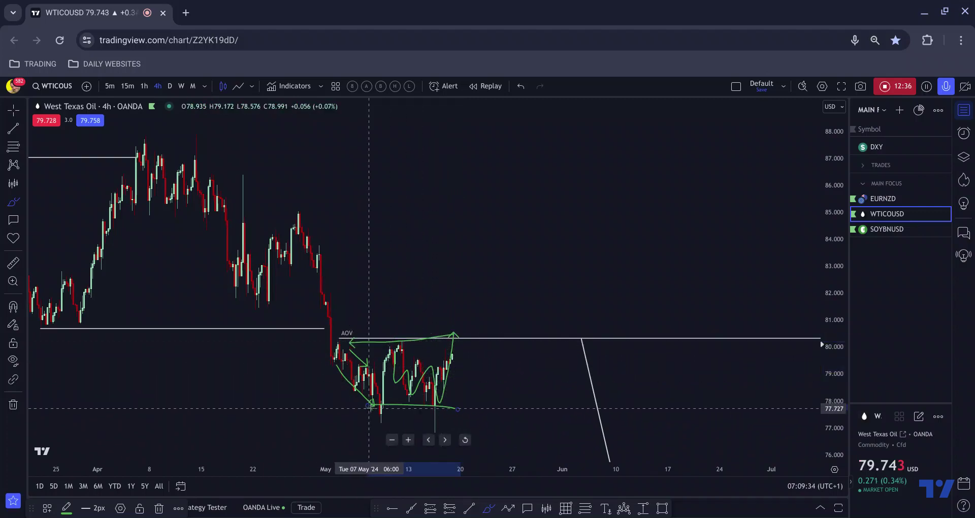
{"action": "key", "text": "ctrl+z"}
{"action": "key", "text": "ctrl+z"}
{"action": "key", "text": "ctrl+z"}
{"action": "key", "text": "ctrl+z"}
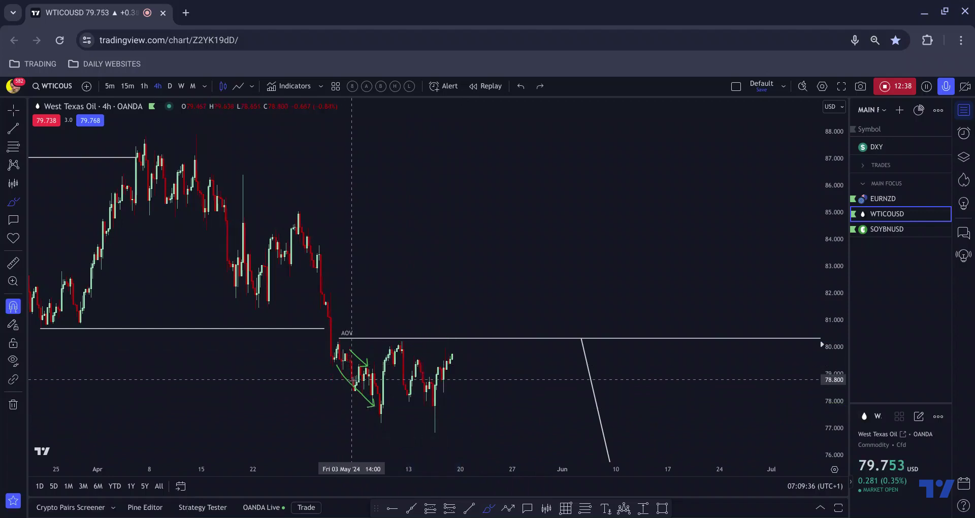
{"action": "key", "text": "ctrl+z"}
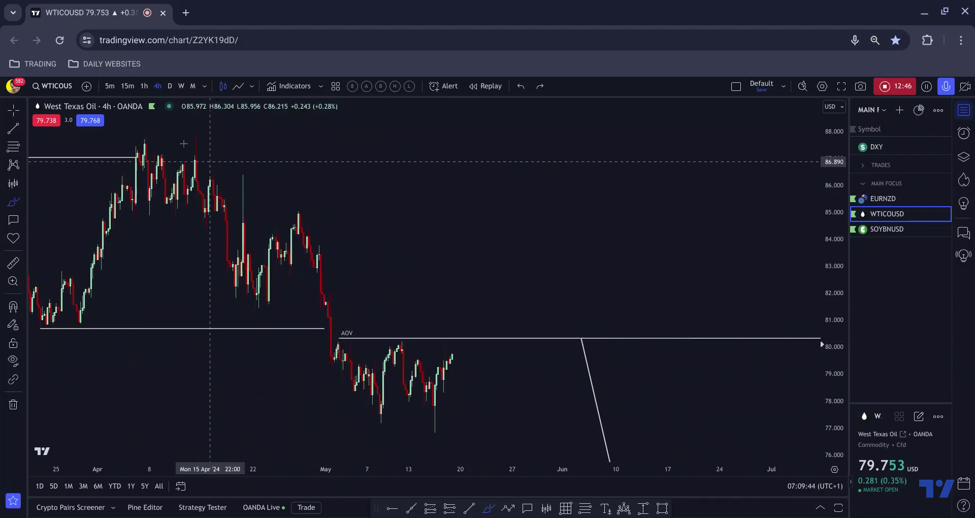
Step: Switch WTICOUSD to 1-hour and frame May's range capped by the AOV near 80.3
{"action": "left_click", "coordinate": [144, 86]}
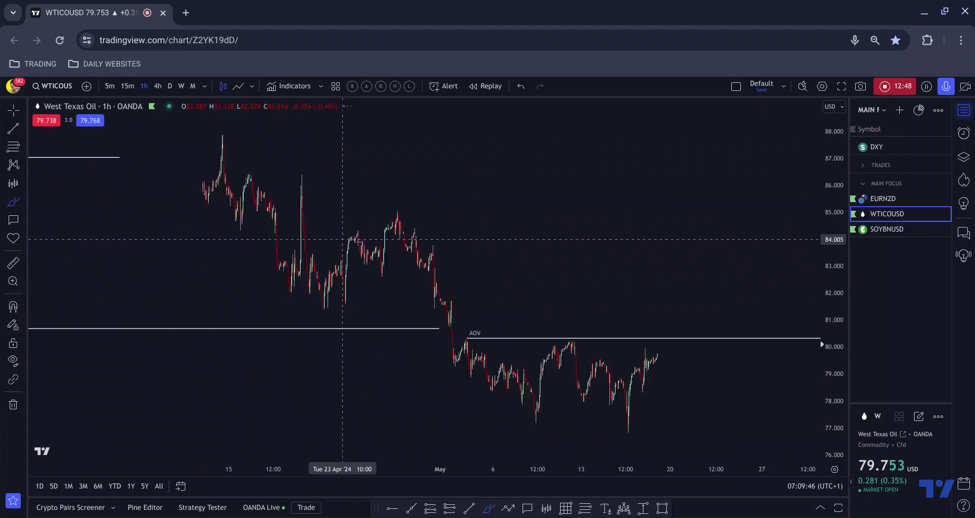
{"action": "mouse_move", "coordinate": [289, 203]}
{"action": "left_mouse_down"}
{"action": "mouse_move", "coordinate": [422, 199]}
{"action": "mouse_move", "coordinate": [242, 254]}
{"action": "left_mouse_up"}
{"action": "mouse_move", "coordinate": [437, 320]}
{"action": "left_mouse_down"}
{"action": "mouse_move", "coordinate": [312, 320]}
{"action": "mouse_move", "coordinate": [157, 257]}
{"action": "left_mouse_up"}
{"action": "scroll", "coordinate": [307, 290], "scroll_direction": "down", "scroll_amount": 3}
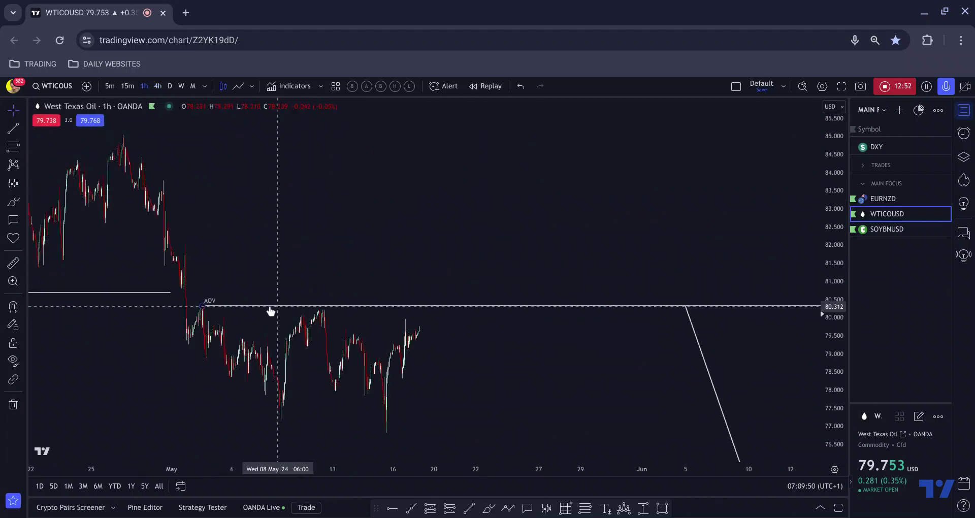
{"action": "scroll", "coordinate": [270, 312], "scroll_direction": "up", "scroll_amount": 1}
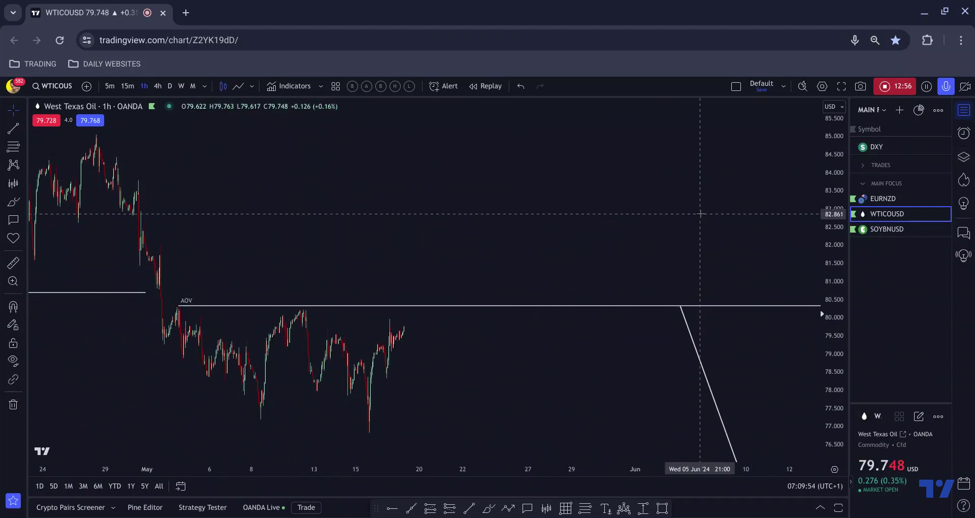
{"action": "scroll", "coordinate": [367, 295], "scroll_direction": "up", "scroll_amount": 2}
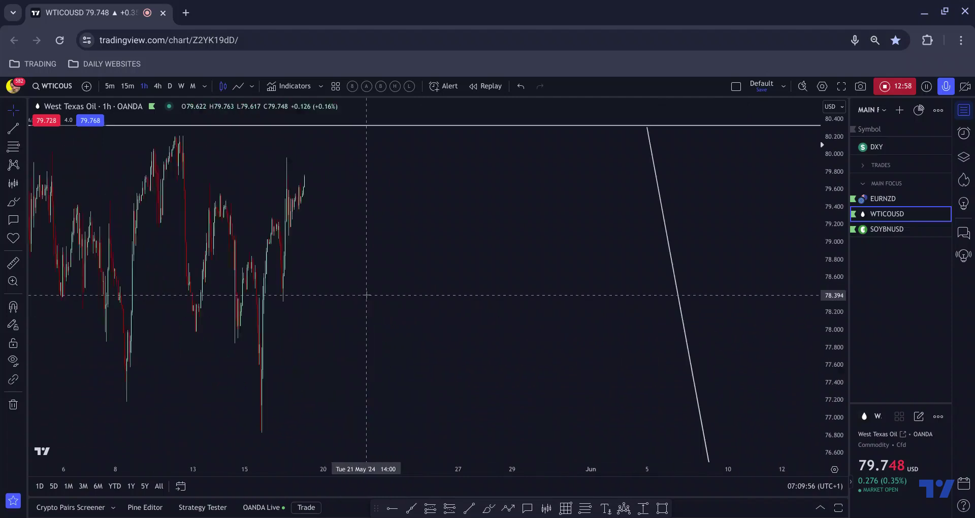
{"action": "scroll", "coordinate": [362, 253], "scroll_direction": "down", "scroll_amount": 2}
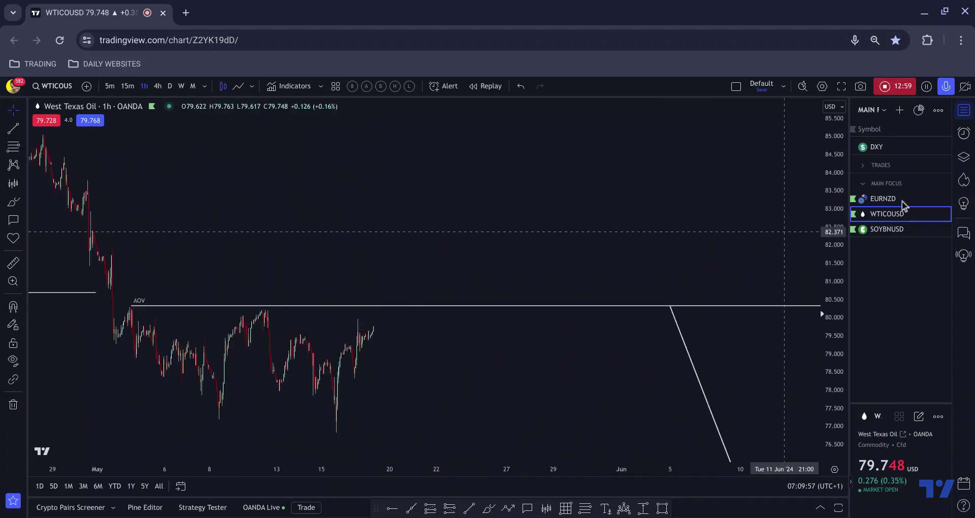
{"action": "left_click", "coordinate": [965, 159]}
{"action": "left_click", "coordinate": [928, 175]}
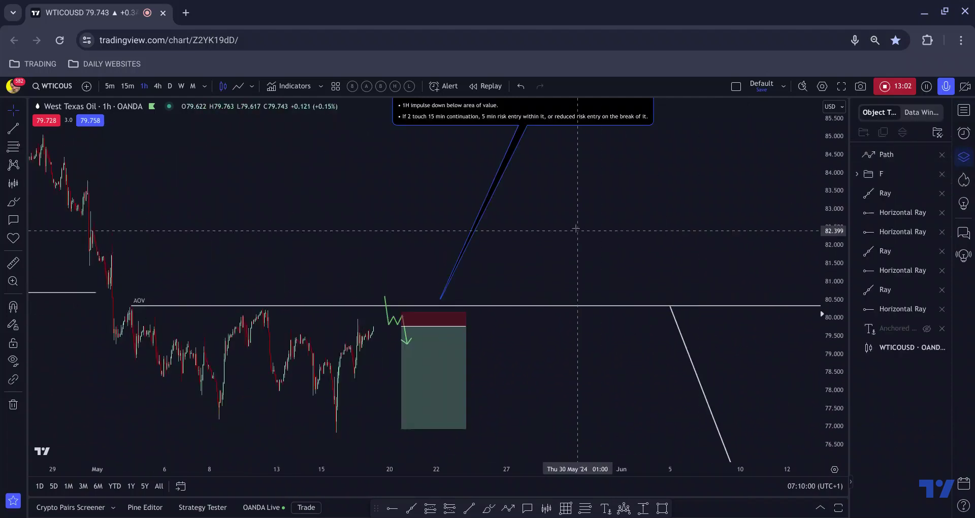
{"action": "scroll", "coordinate": [508, 356], "scroll_direction": "down", "scroll_amount": 5}
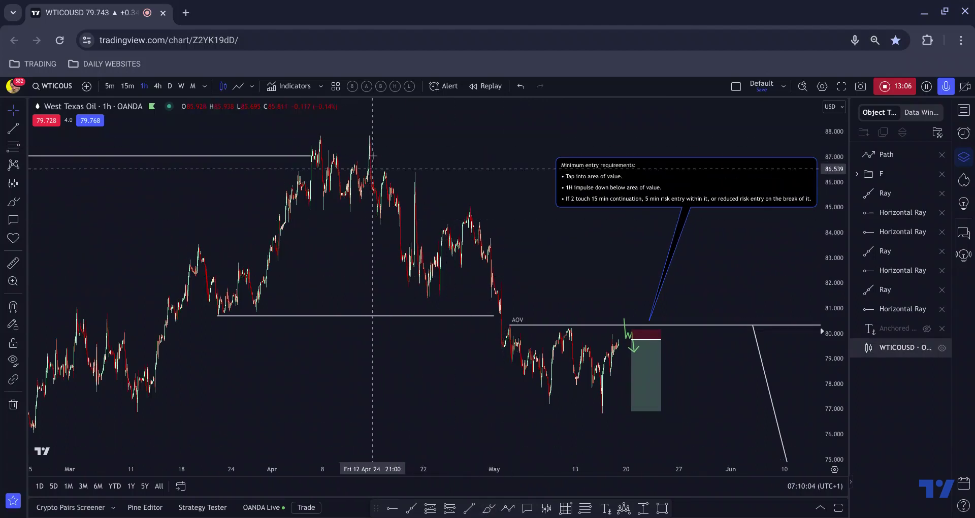
{"action": "left_click", "coordinate": [490, 508]}
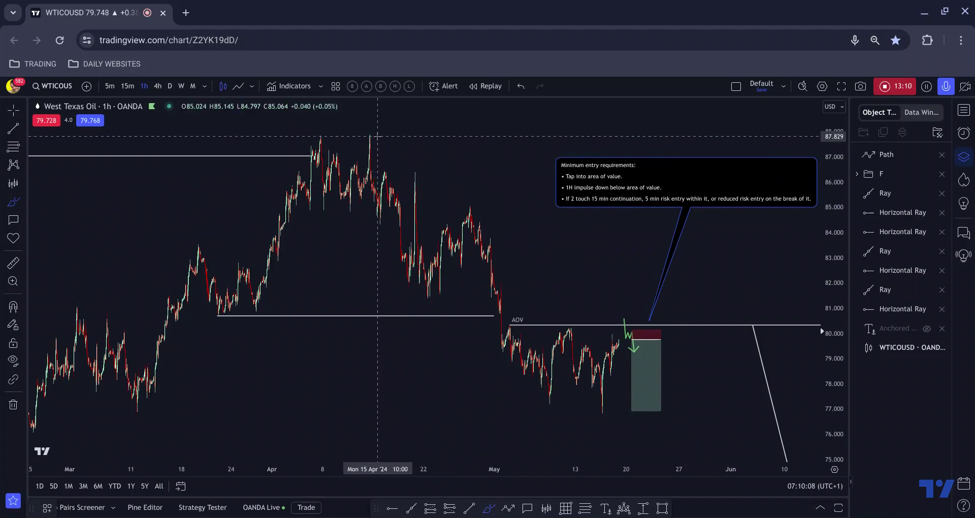
{"action": "mouse_move", "coordinate": [378, 136]}
{"action": "left_mouse_down"}
{"action": "mouse_move", "coordinate": [379, 214]}
{"action": "mouse_move", "coordinate": [401, 249]}
{"action": "mouse_move", "coordinate": [414, 205]}
{"action": "mouse_move", "coordinate": [412, 272]}
{"action": "mouse_move", "coordinate": [446, 262]}
{"action": "mouse_move", "coordinate": [465, 216]}
{"action": "mouse_move", "coordinate": [483, 247]}
{"action": "mouse_move", "coordinate": [489, 238]}
{"action": "left_mouse_up"}
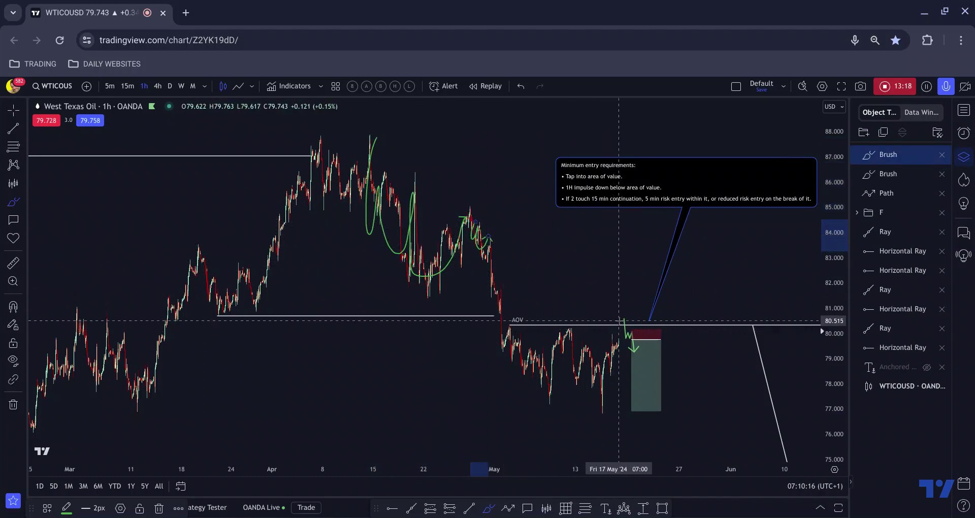
{"action": "mouse_move", "coordinate": [619, 321]}
{"action": "left_mouse_down"}
{"action": "mouse_move", "coordinate": [626, 285]}
{"action": "mouse_move", "coordinate": [624, 362]}
{"action": "left_mouse_up"}
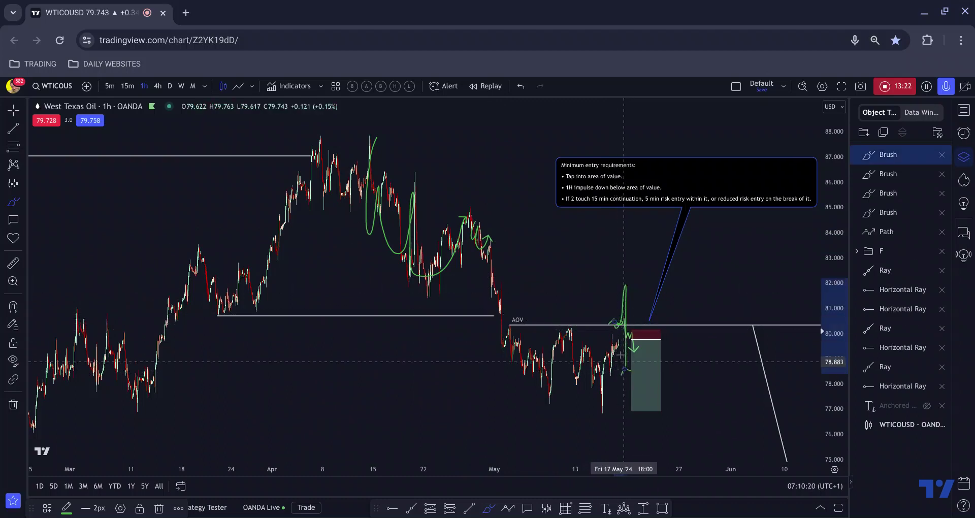
{"action": "key", "text": "ctrl+z"}
{"action": "key", "text": "ctrl+z"}
{"action": "key", "text": "ctrl+z"}
{"action": "key", "text": "ctrl+z"}
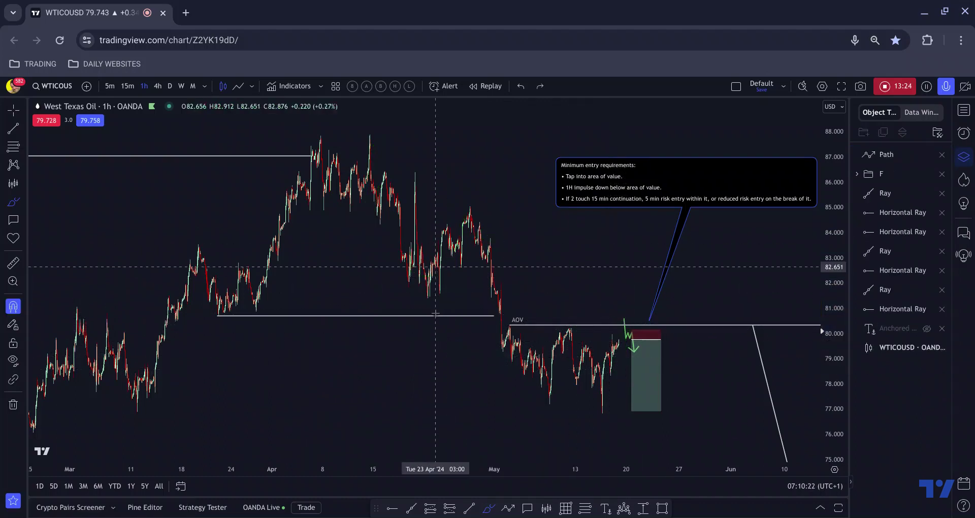
{"action": "key", "text": "ctrl+z"}
{"action": "scroll", "coordinate": [451, 325], "scroll_direction": "up", "scroll_amount": 3}
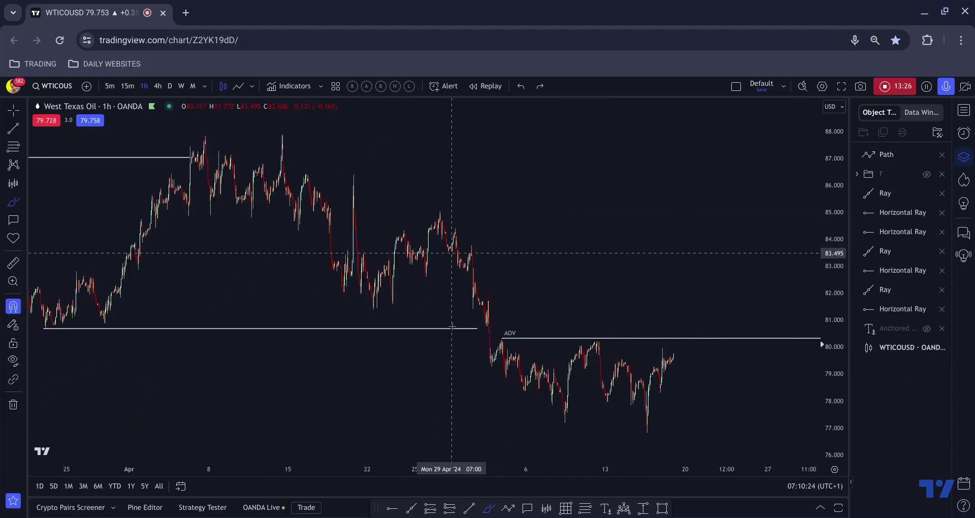
{"action": "left_click", "coordinate": [927, 175]}
{"action": "left_click_drag", "start_coordinate": [474, 160], "coordinate": [302, 202]}
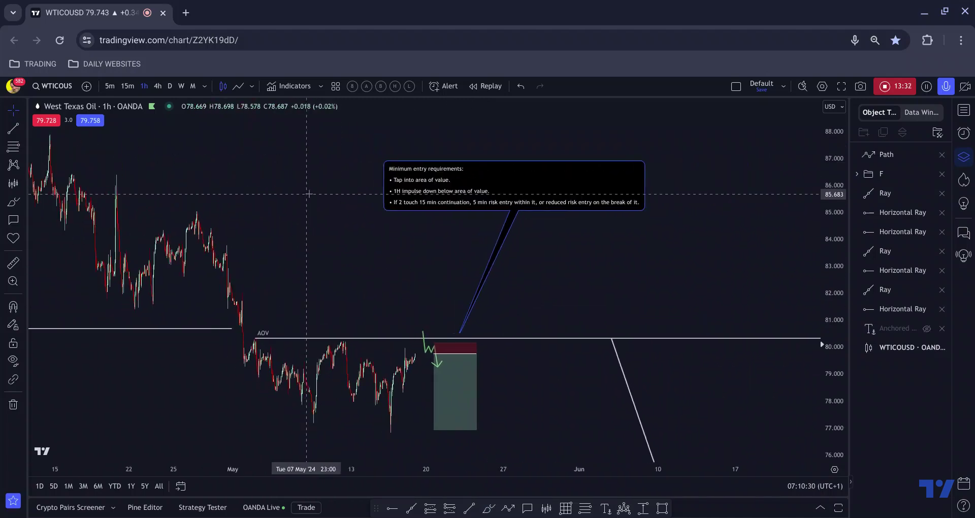
{"action": "scroll", "coordinate": [315, 270], "scroll_direction": "down", "scroll_amount": 2}
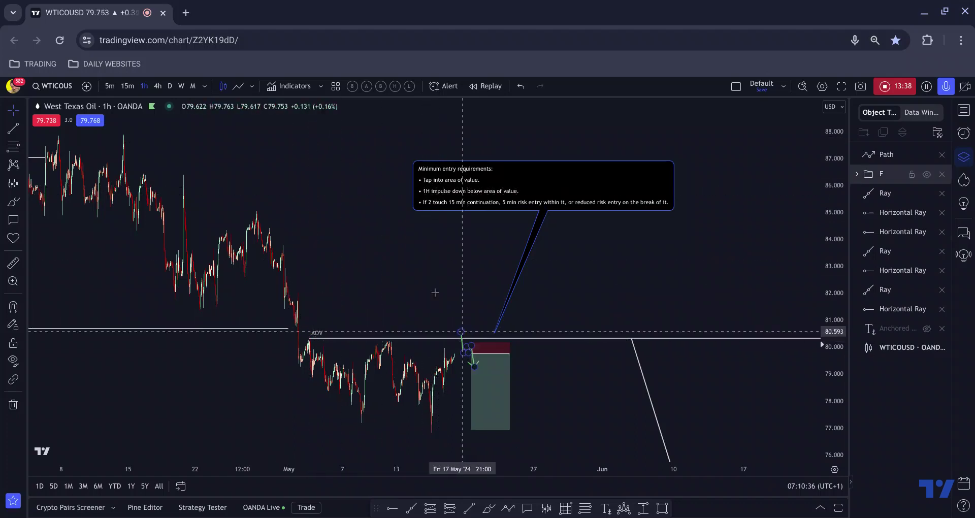
{"action": "scroll", "coordinate": [435, 293], "scroll_direction": "up", "scroll_amount": 1}
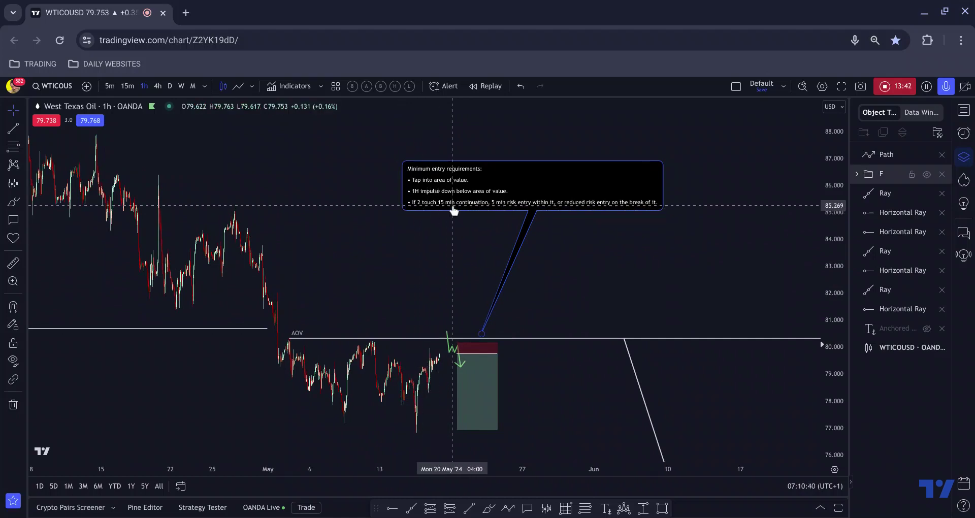
{"action": "scroll", "coordinate": [450, 210], "scroll_direction": "down", "scroll_amount": 3}
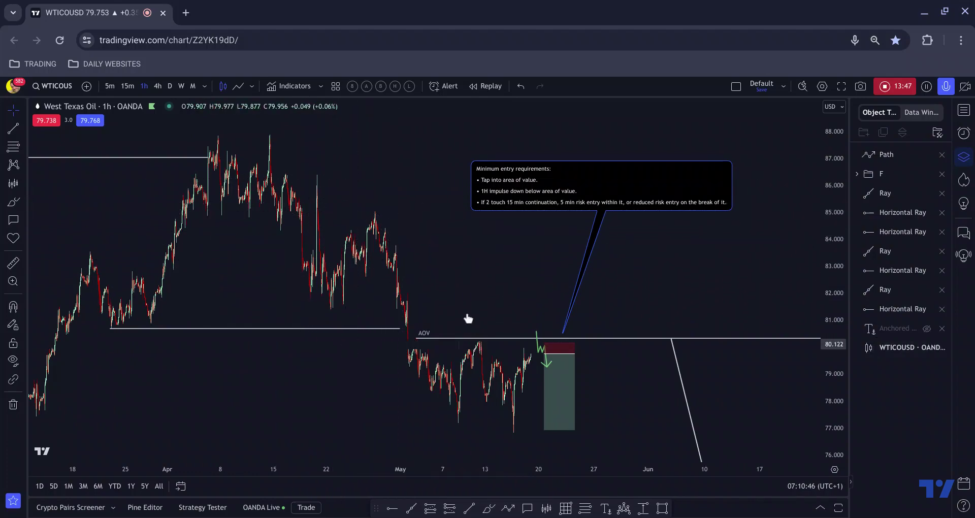
{"action": "scroll", "coordinate": [464, 305], "scroll_direction": "up", "scroll_amount": 2}
{"action": "scroll", "coordinate": [463, 305], "scroll_direction": "down", "scroll_amount": 2}
{"action": "scroll", "coordinate": [461, 350], "scroll_direction": "up", "scroll_amount": 2}
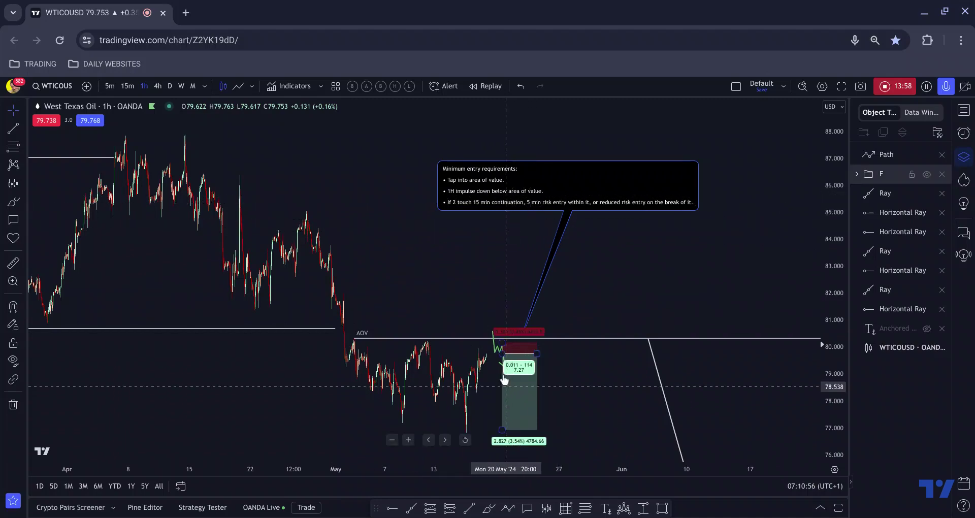
{"action": "scroll", "coordinate": [553, 203], "scroll_direction": "down", "scroll_amount": 5}
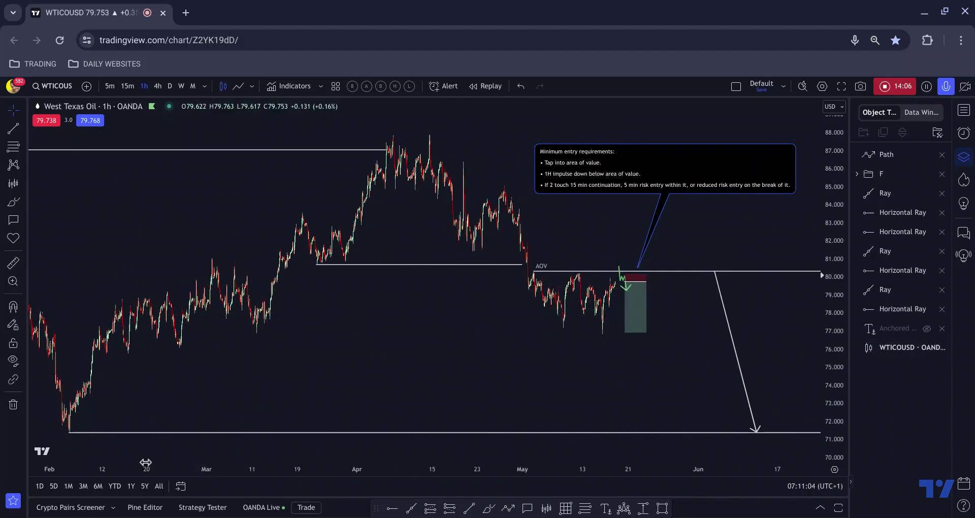
{"action": "scroll", "coordinate": [305, 330], "scroll_direction": "down", "scroll_amount": 2}
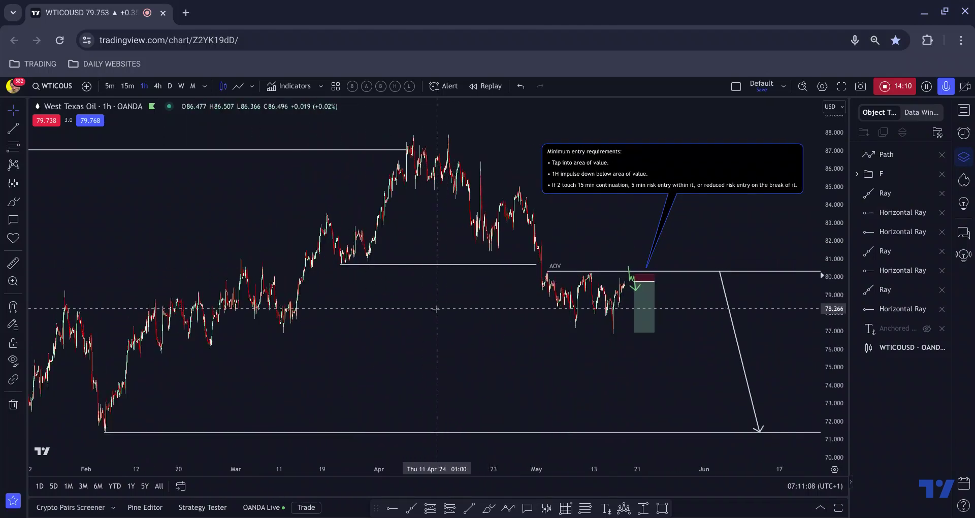
{"action": "scroll", "coordinate": [414, 305], "scroll_direction": "up", "scroll_amount": 5}
{"action": "scroll", "coordinate": [414, 308], "scroll_direction": "up", "scroll_amount": 3}
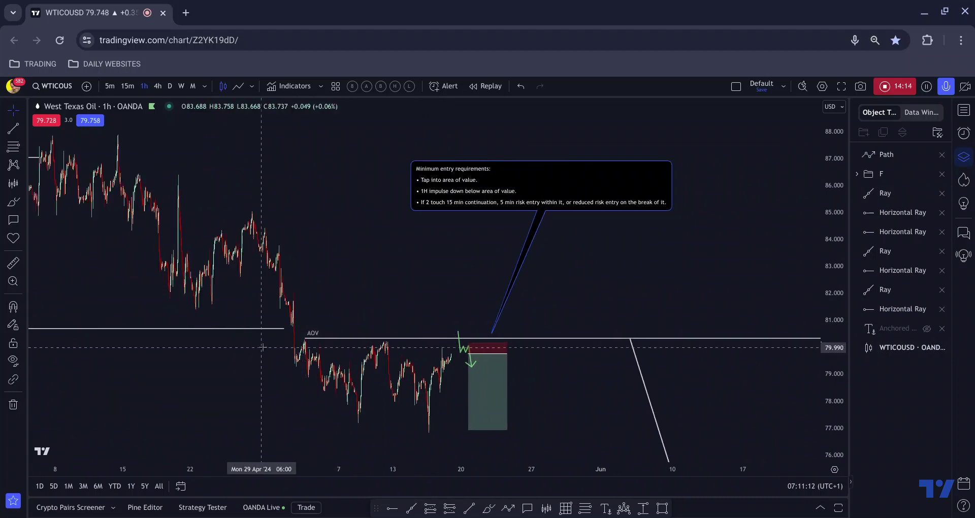
{"action": "scroll", "coordinate": [424, 348], "scroll_direction": "up", "scroll_amount": 1}
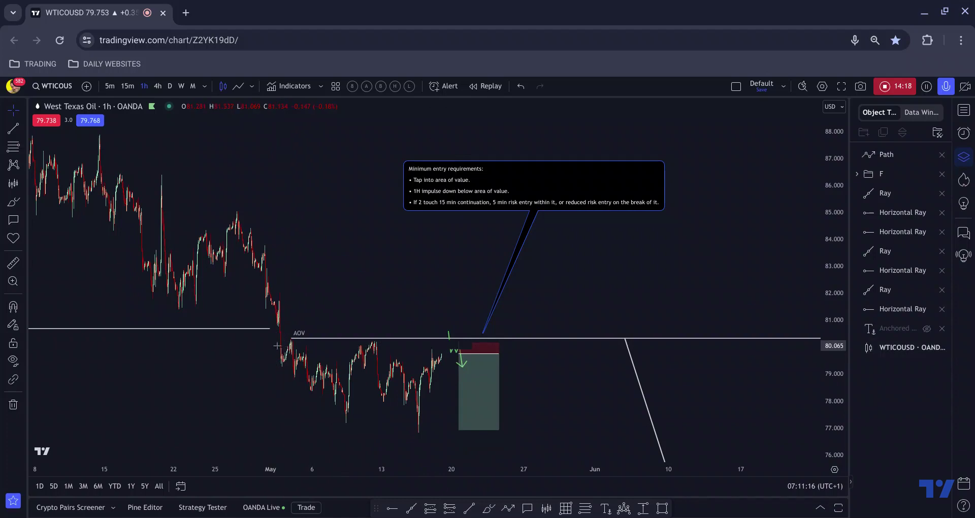
{"action": "scroll", "coordinate": [364, 259], "scroll_direction": "up", "scroll_amount": 2}
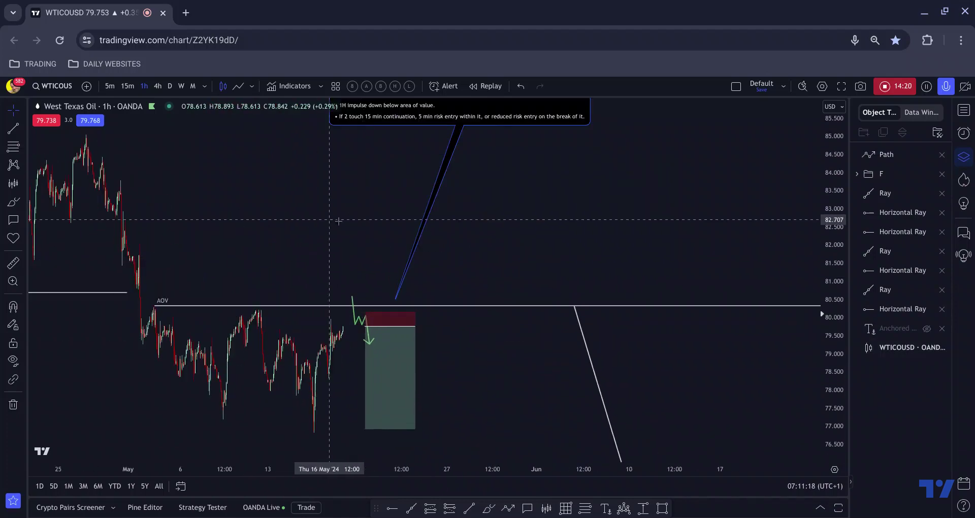
{"action": "scroll", "coordinate": [548, 212], "scroll_direction": "down", "scroll_amount": 1}
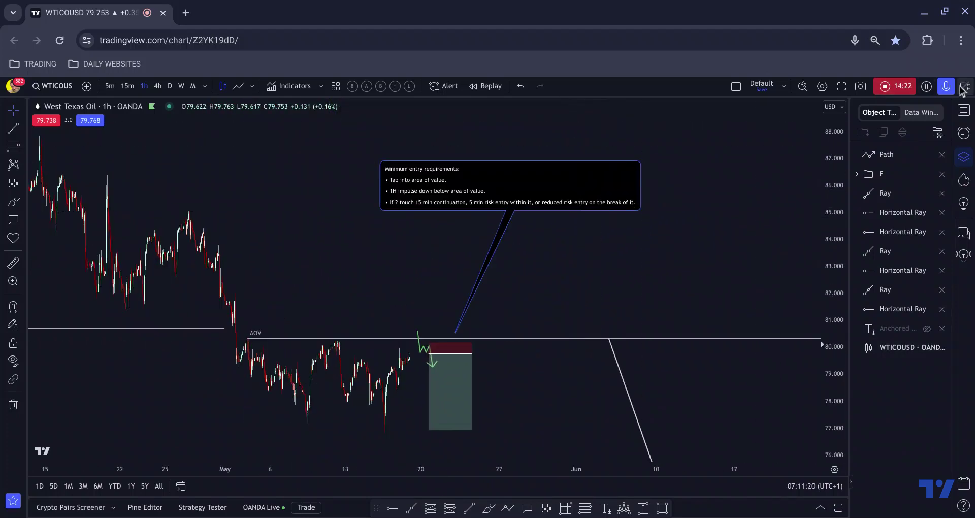
Step: Switch the chart to SOYBNUSD from the watchlist on the daily timeframe
{"action": "left_click", "coordinate": [965, 110]}
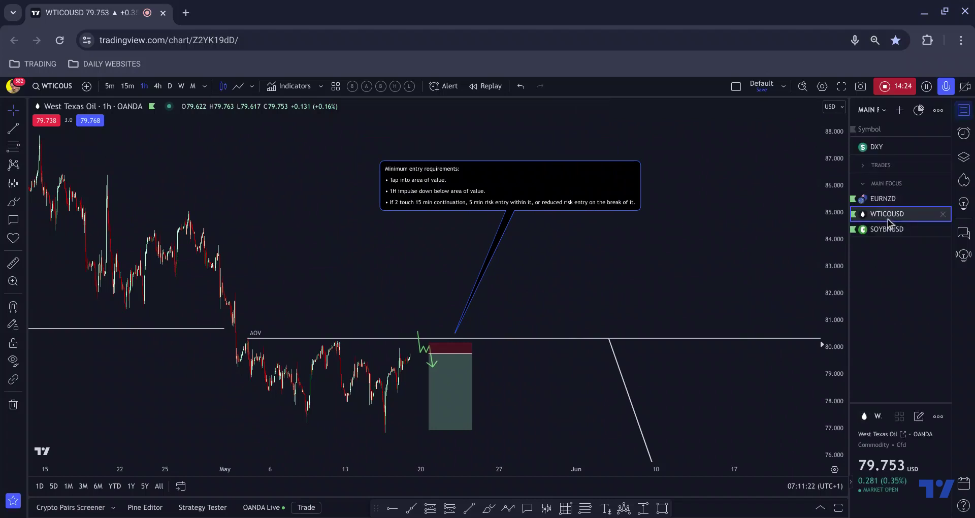
{"action": "left_click", "coordinate": [893, 229]}
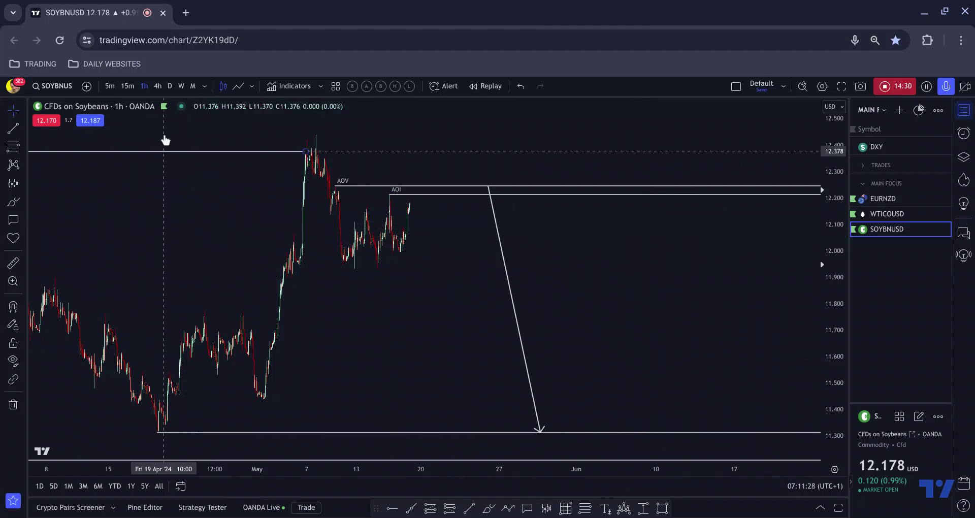
{"action": "left_click", "coordinate": [170, 86]}
Step: Pan and zoom the Soybeans daily chart to show the AOV near 12.2 and target near 11.3
{"action": "left_click_drag", "start_coordinate": [203, 146], "coordinate": [229, 196]}
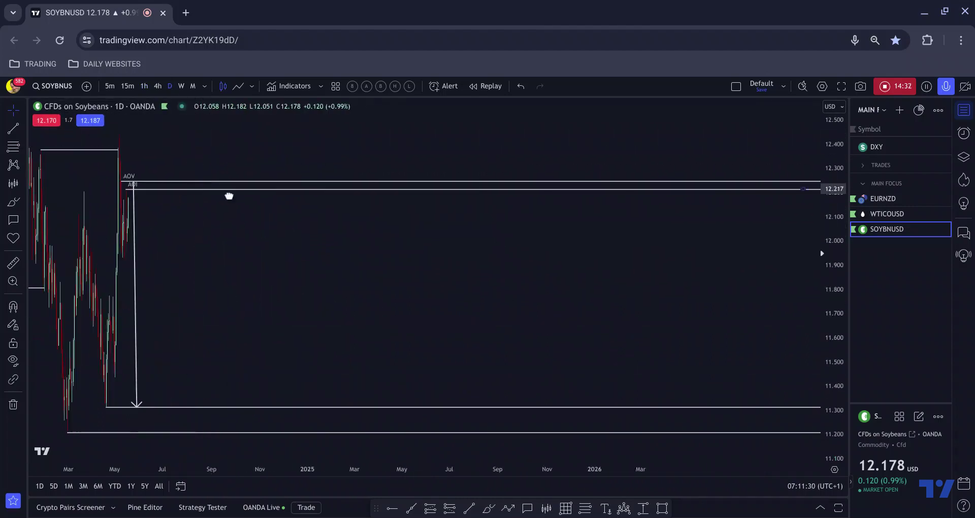
{"action": "left_click_drag", "start_coordinate": [320, 210], "coordinate": [329, 289]}
{"action": "scroll", "coordinate": [259, 266], "scroll_direction": "down", "scroll_amount": 10}
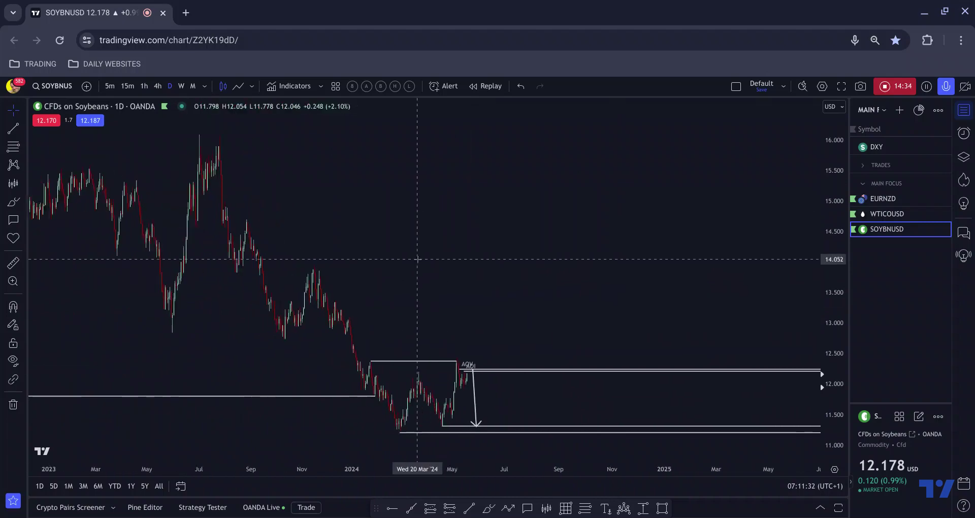
{"action": "scroll", "coordinate": [406, 252], "scroll_direction": "down", "scroll_amount": 5}
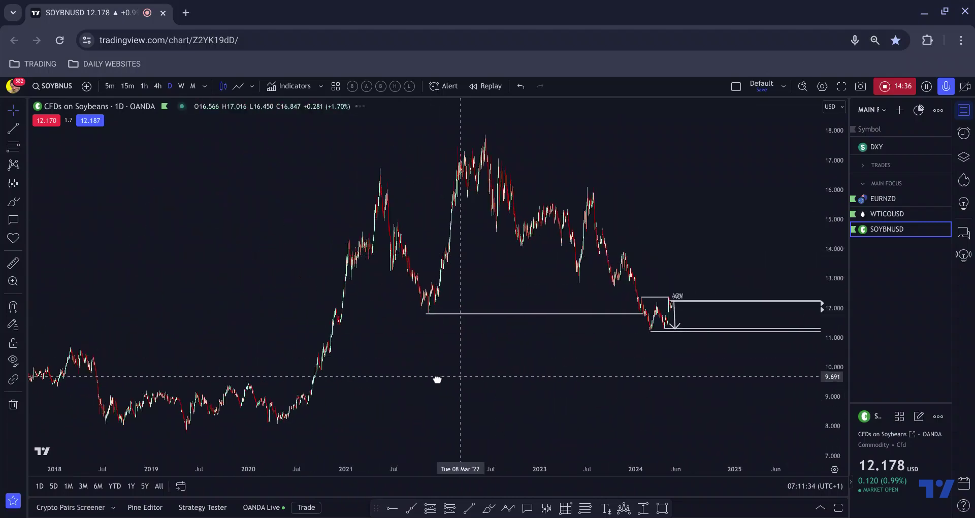
{"action": "scroll", "coordinate": [406, 331], "scroll_direction": "up", "scroll_amount": 1}
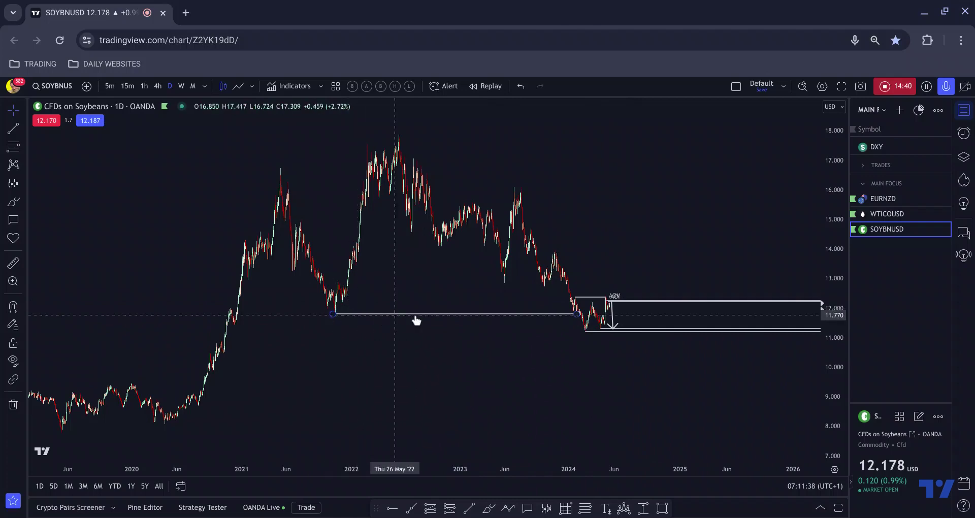
{"action": "scroll", "coordinate": [558, 325], "scroll_direction": "up", "scroll_amount": 1}
{"action": "scroll", "coordinate": [365, 325], "scroll_direction": "up", "scroll_amount": 1}
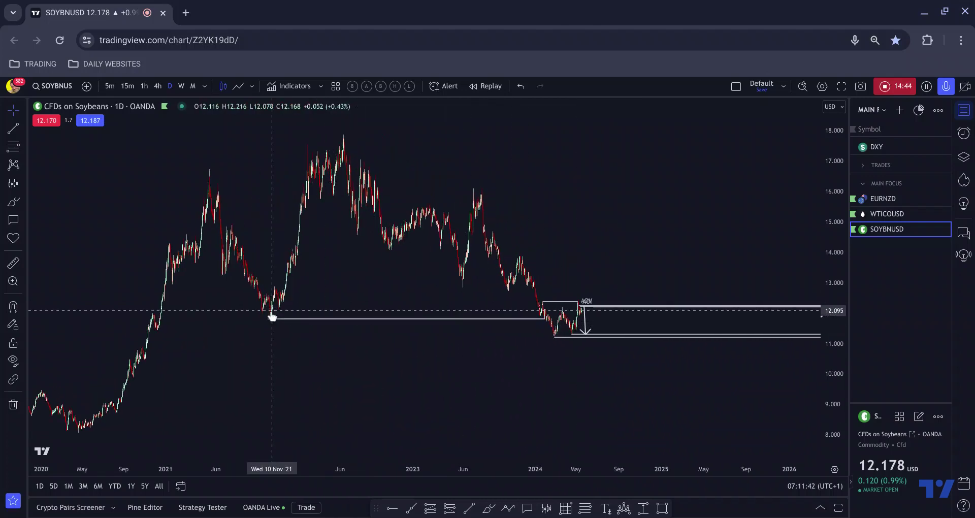
{"action": "scroll", "coordinate": [414, 317], "scroll_direction": "up", "scroll_amount": 2}
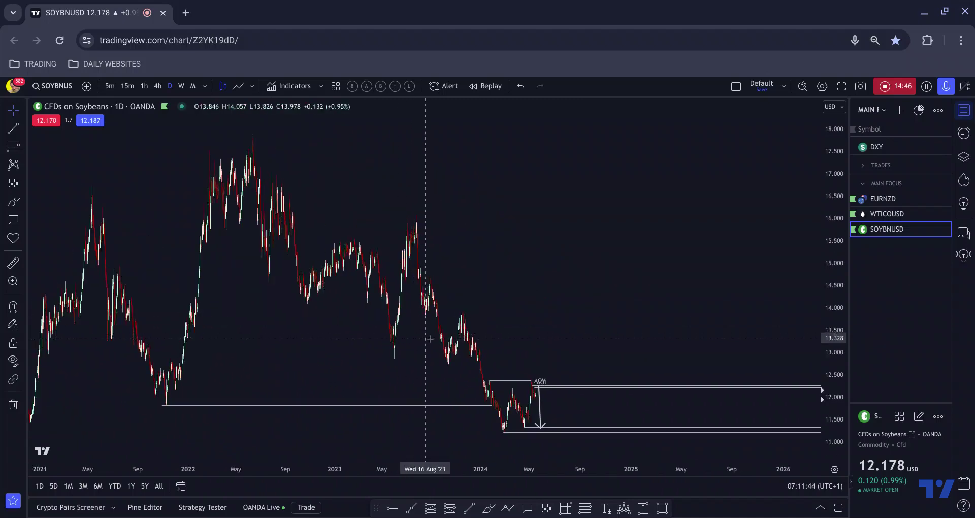
{"action": "scroll", "coordinate": [429, 339], "scroll_direction": "down", "scroll_amount": 1}
Step: Brush a green path on the chart and delete the stray green arrow line
{"action": "left_click", "coordinate": [489, 509]}
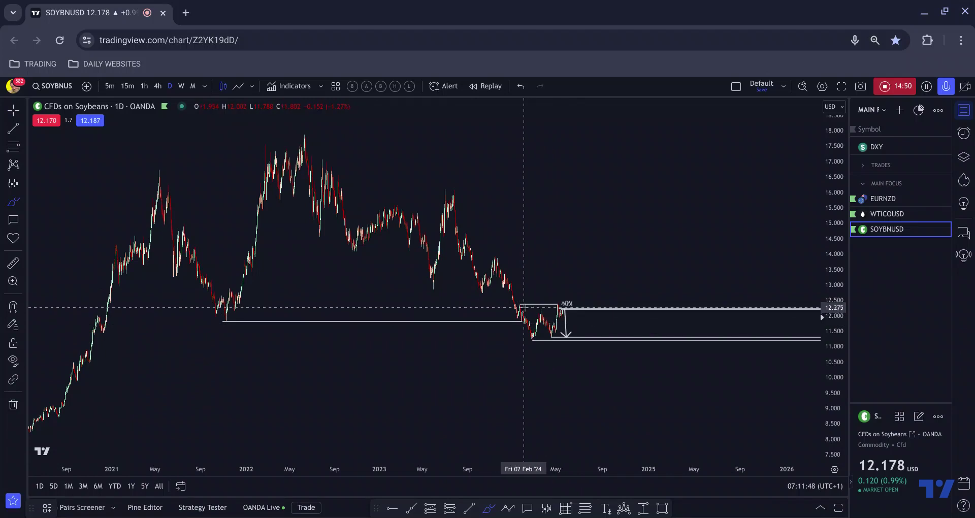
{"action": "left_click_drag", "start_coordinate": [524, 306], "coordinate": [531, 335]}
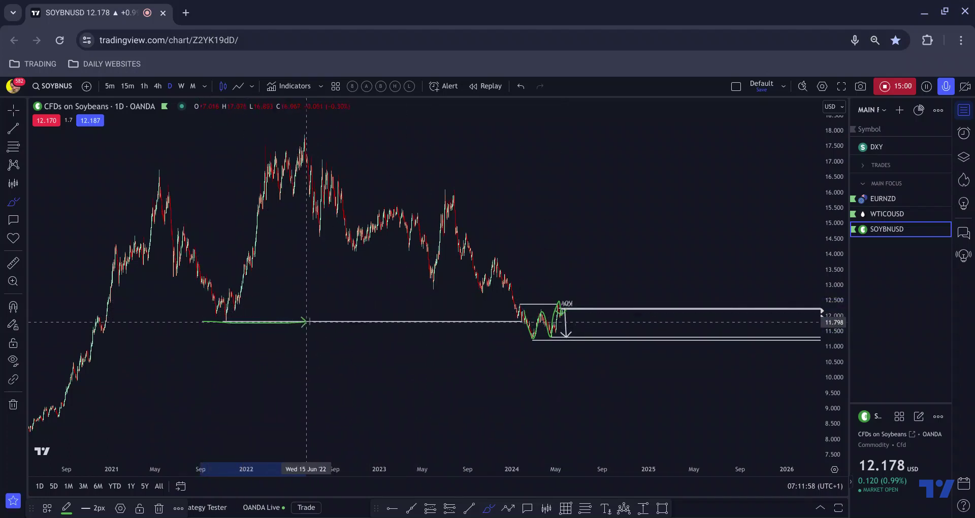
{"action": "left_click", "coordinate": [357, 320]}
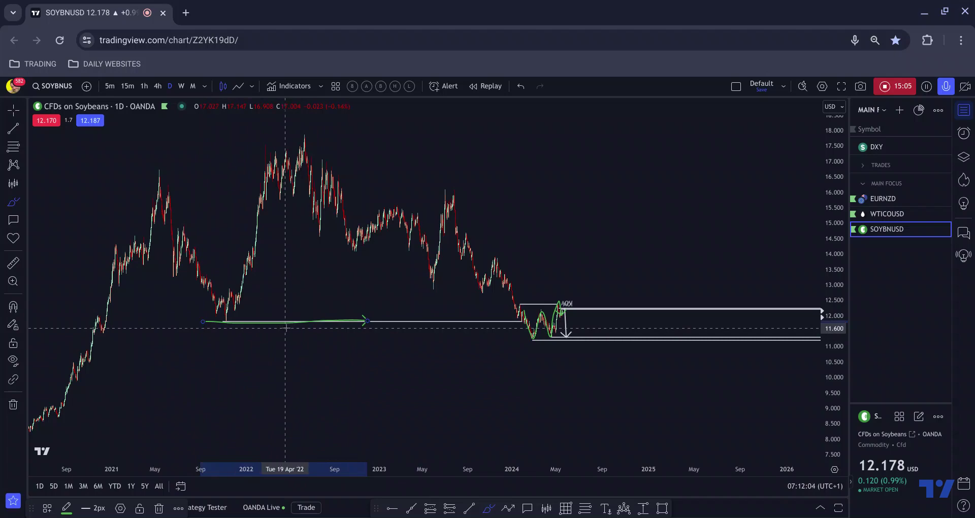
{"action": "key", "text": "Delete"}
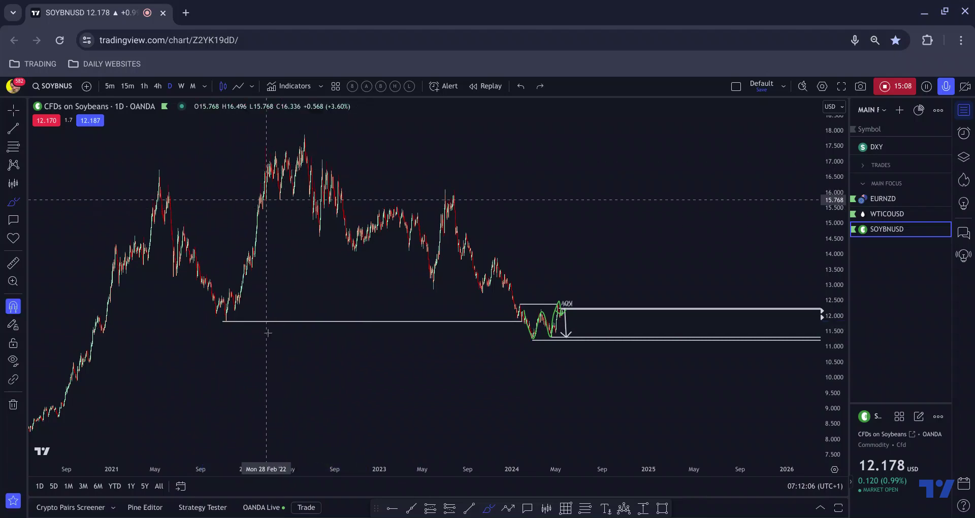
Step: Discard the green sketch and zoom in toward the recent Soybeans prices
{"action": "key", "text": "Escape"}
{"action": "scroll", "coordinate": [375, 231], "scroll_direction": "up", "scroll_amount": 5}
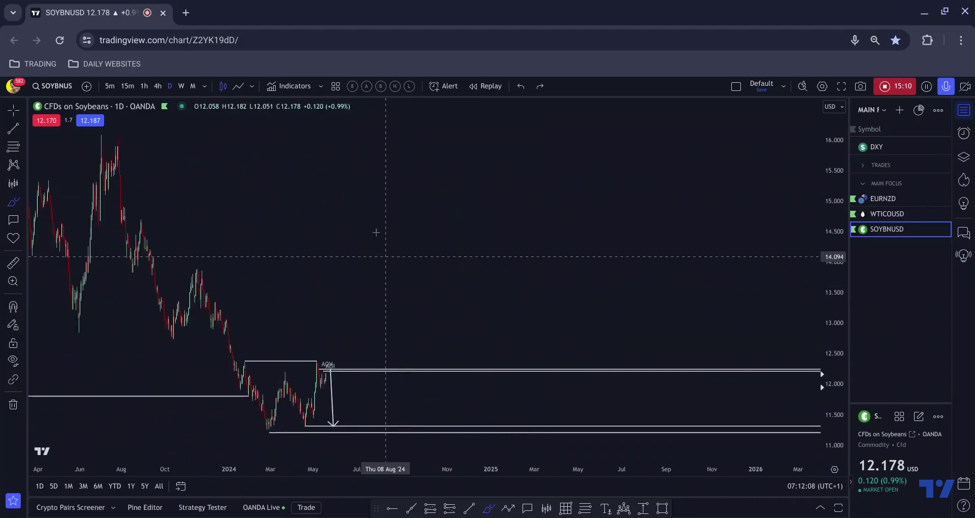
{"action": "left_click_drag", "start_coordinate": [289, 174], "coordinate": [515, 196]}
{"action": "scroll", "coordinate": [514, 196], "scroll_direction": "up", "scroll_amount": 5}
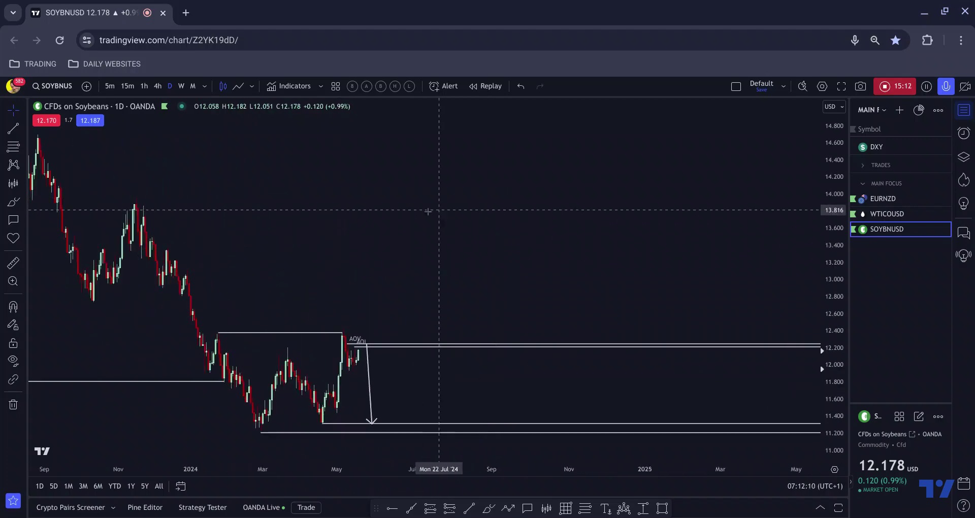
{"action": "scroll", "coordinate": [531, 244], "scroll_direction": "up", "scroll_amount": 3}
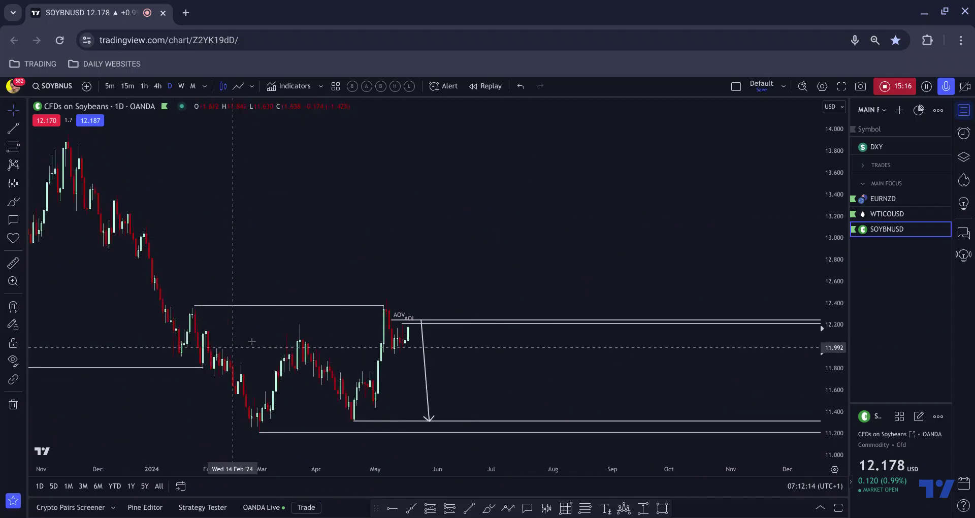
Step: Brush green curves along the range top and bottom, then undo the lower curve
{"action": "left_click", "coordinate": [484, 509]}
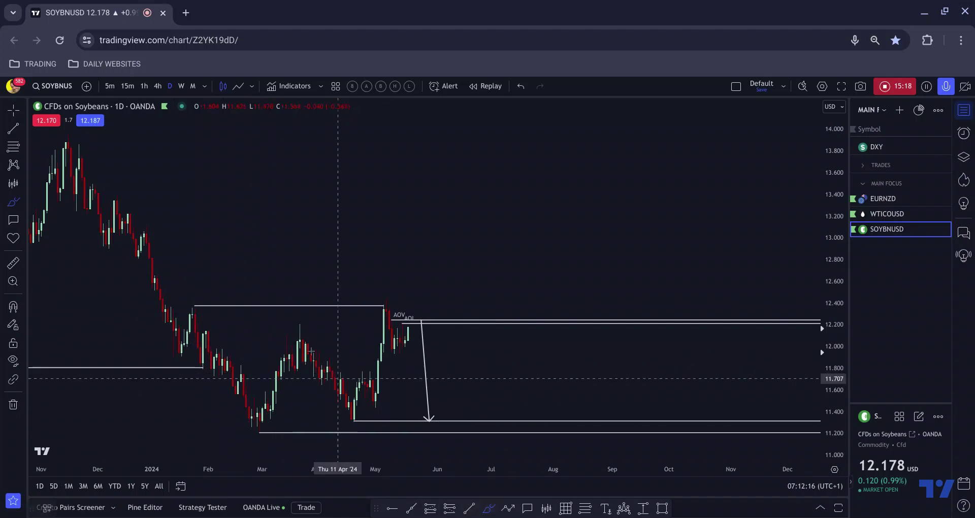
{"action": "left_click_drag", "start_coordinate": [225, 347], "coordinate": [394, 299]}
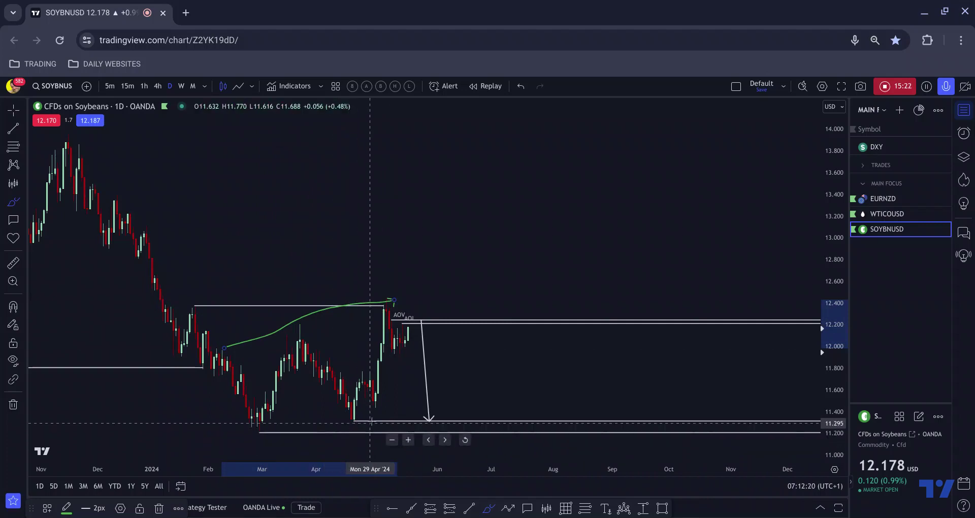
{"action": "left_click_drag", "start_coordinate": [376, 415], "coordinate": [268, 431]}
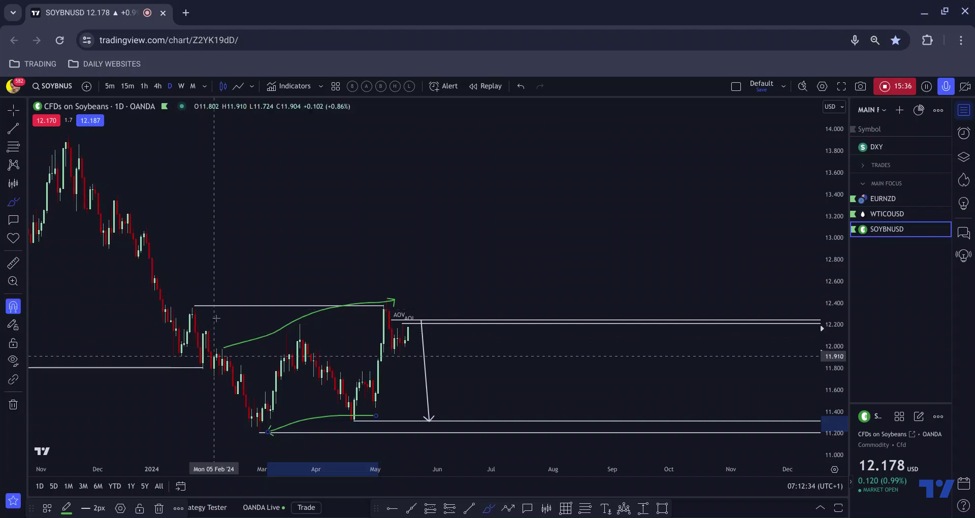
{"action": "key", "text": "ctrl+z"}
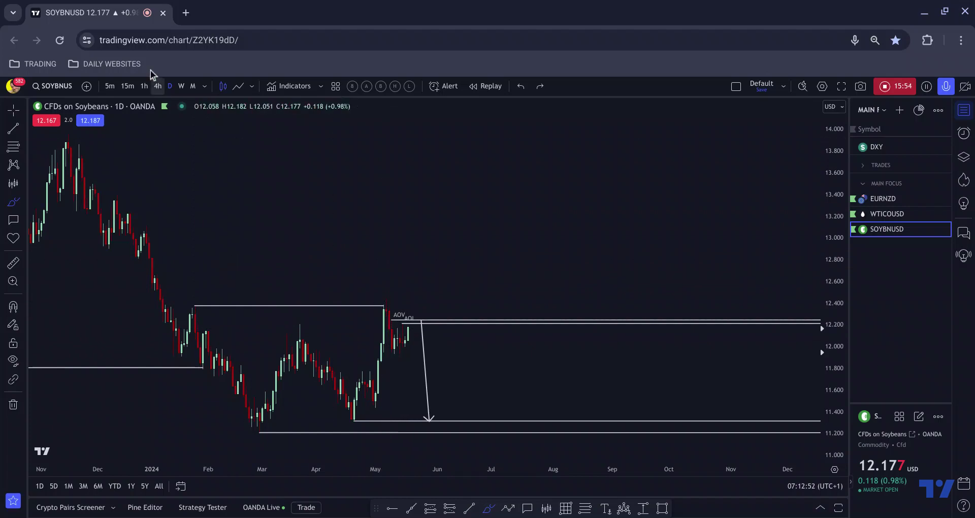
Step: On the 4-hour chart, sketch a rise to about 12.375 and circle the consolidation below AOV
{"action": "left_click", "coordinate": [159, 86]}
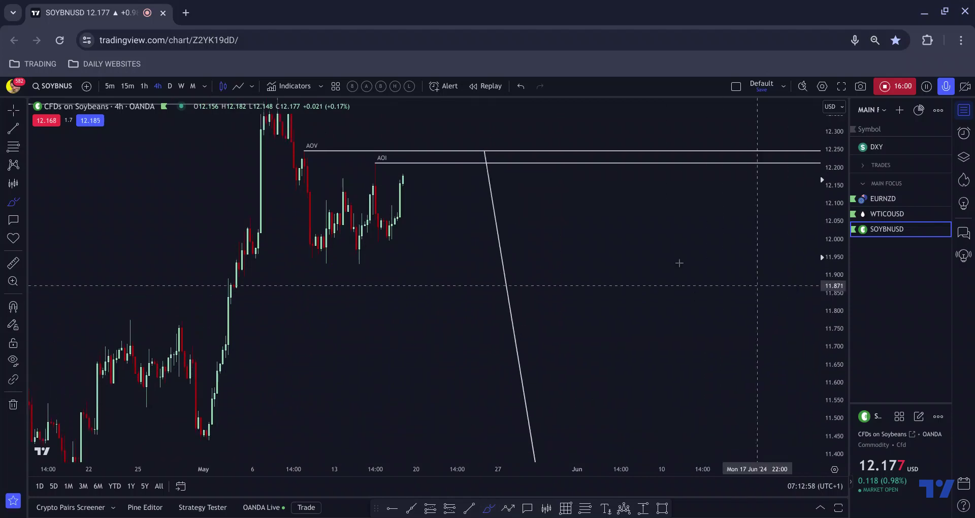
{"action": "left_click_drag", "start_coordinate": [476, 272], "coordinate": [530, 328]}
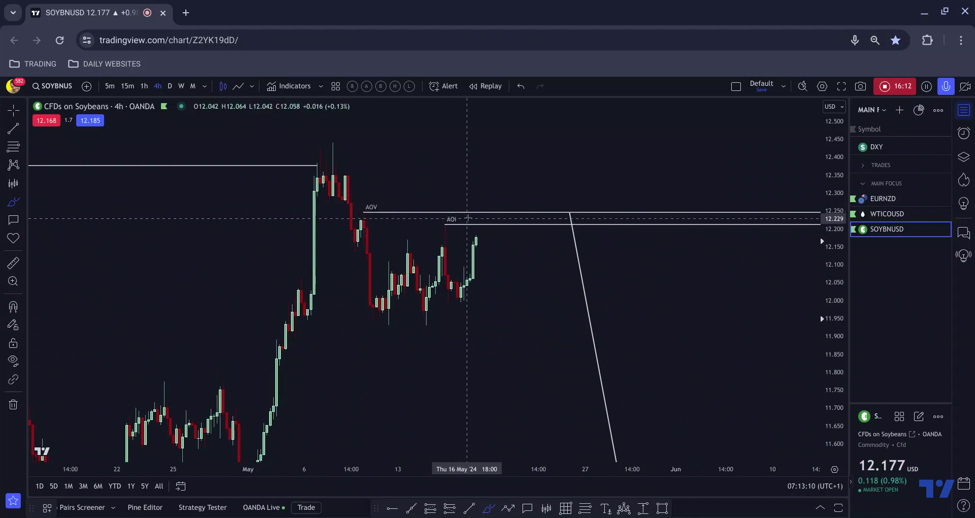
{"action": "left_click", "coordinate": [480, 213]}
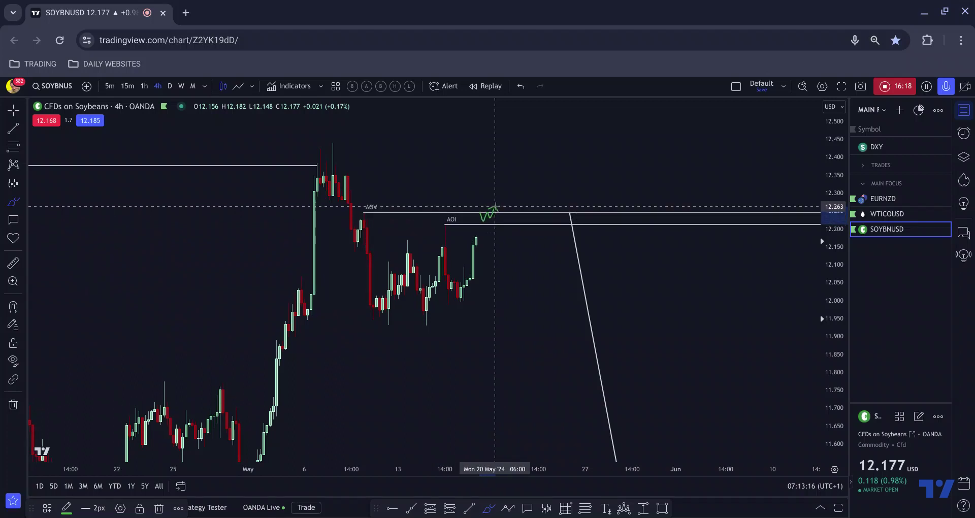
{"action": "left_click_drag", "start_coordinate": [495, 228], "coordinate": [508, 165]}
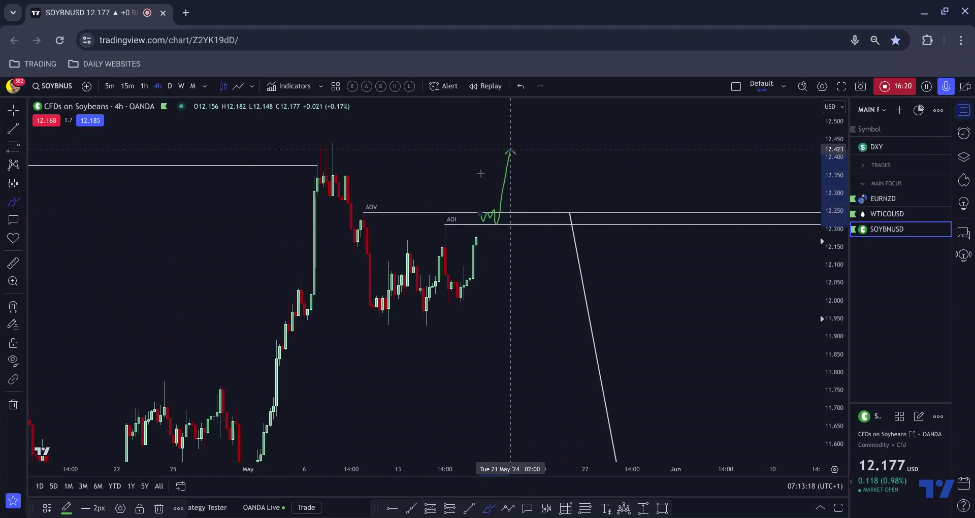
{"action": "mouse_move", "coordinate": [414, 215]}
{"action": "left_mouse_down"}
{"action": "mouse_move", "coordinate": [437, 216]}
{"action": "mouse_move", "coordinate": [481, 238]}
{"action": "mouse_move", "coordinate": [386, 293]}
{"action": "mouse_move", "coordinate": [341, 266]}
{"action": "mouse_move", "coordinate": [424, 211]}
{"action": "left_mouse_up"}
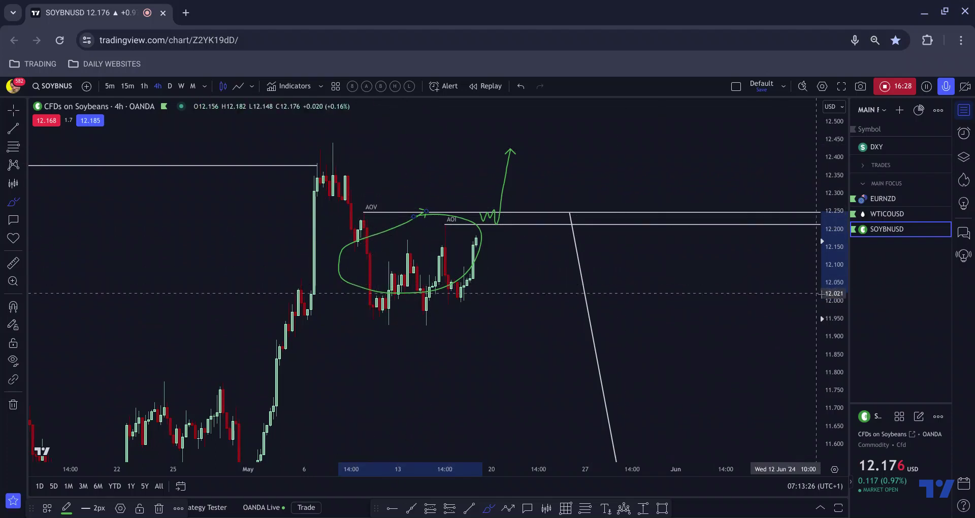
Step: Sketch a move up to 12.420 and down to 11.73, then undo it and the ellipse
{"action": "left_click_drag", "start_coordinate": [821, 294], "coordinate": [820, 394]}
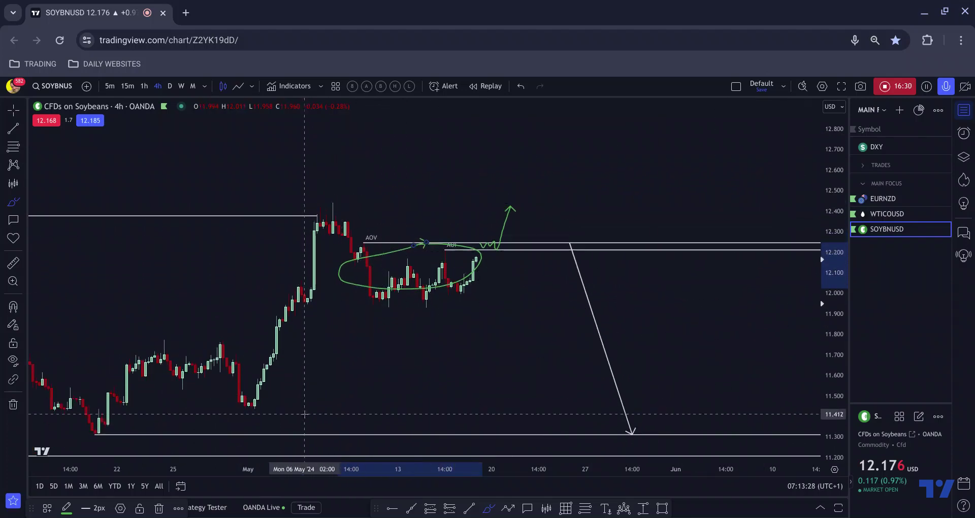
{"action": "key", "text": "ctrl+z"}
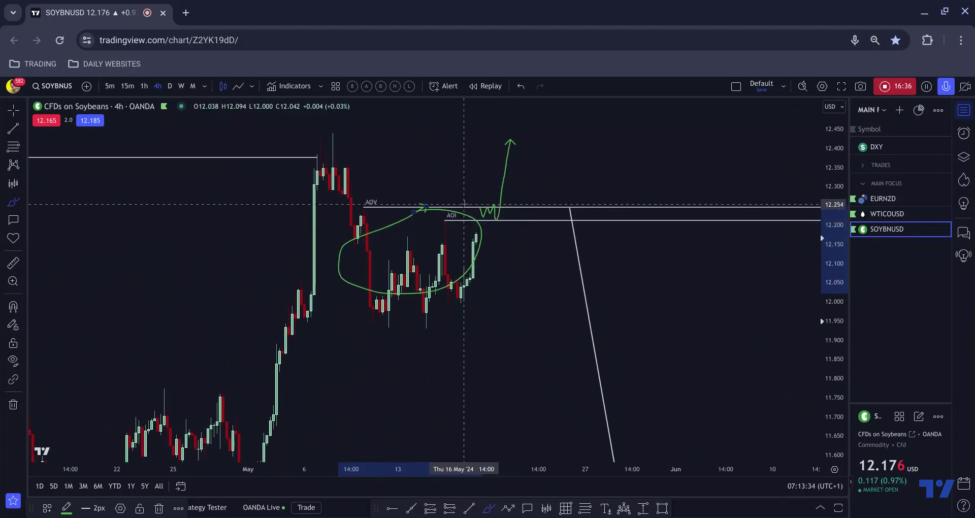
{"action": "mouse_move", "coordinate": [491, 214]}
{"action": "left_mouse_down"}
{"action": "mouse_move", "coordinate": [501, 140]}
{"action": "mouse_move", "coordinate": [326, 135]}
{"action": "mouse_move", "coordinate": [388, 287]}
{"action": "mouse_move", "coordinate": [427, 238]}
{"action": "mouse_move", "coordinate": [451, 227]}
{"action": "mouse_move", "coordinate": [468, 278]}
{"action": "mouse_move", "coordinate": [505, 130]}
{"action": "left_mouse_up"}
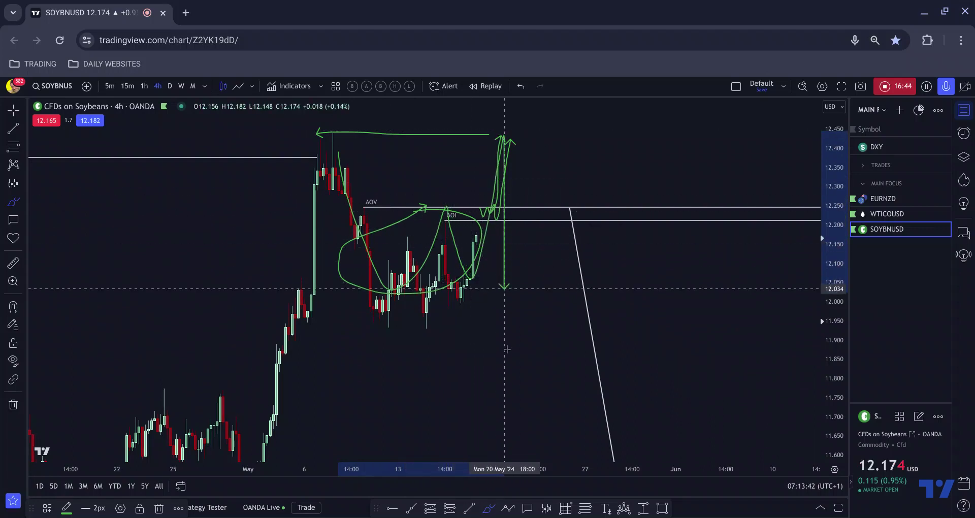
{"action": "left_click_drag", "start_coordinate": [504, 288], "coordinate": [508, 405]}
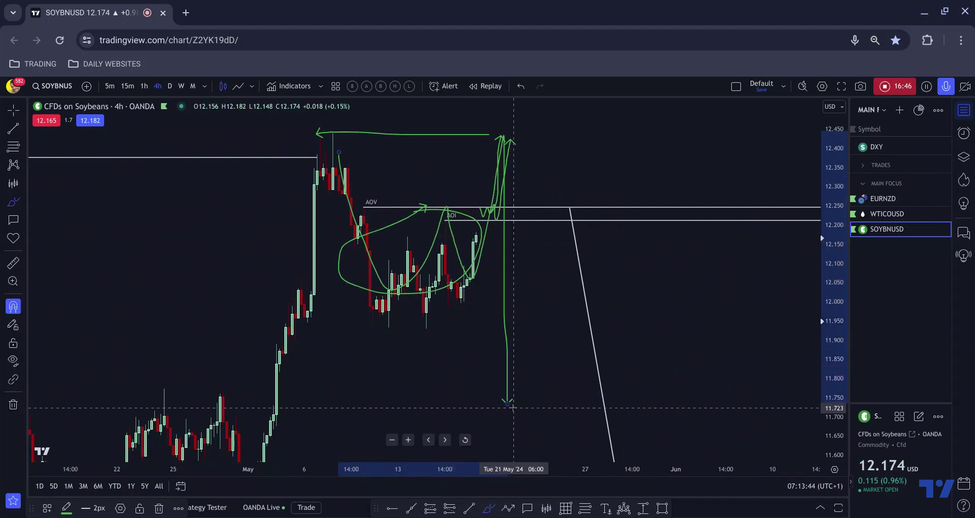
{"action": "key", "text": "ctrl+z"}
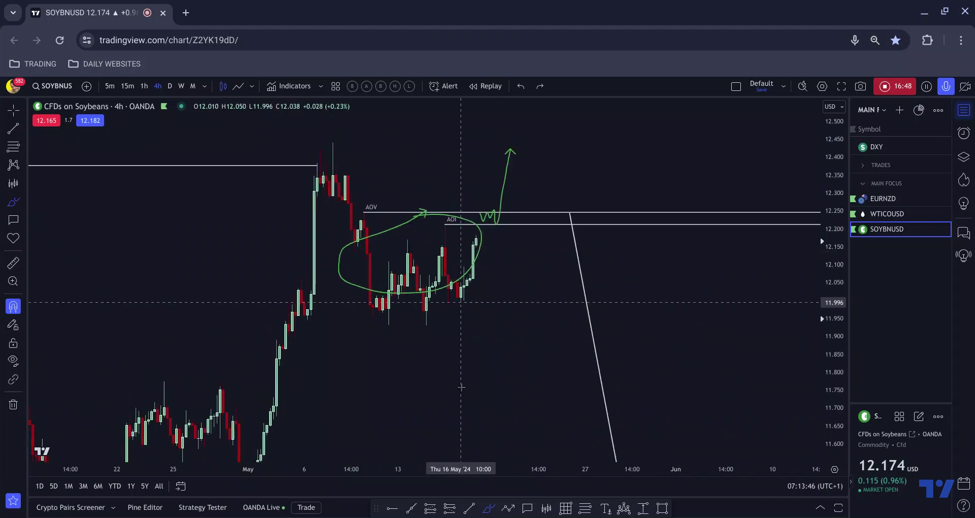
{"action": "key", "text": "ctrl+z"}
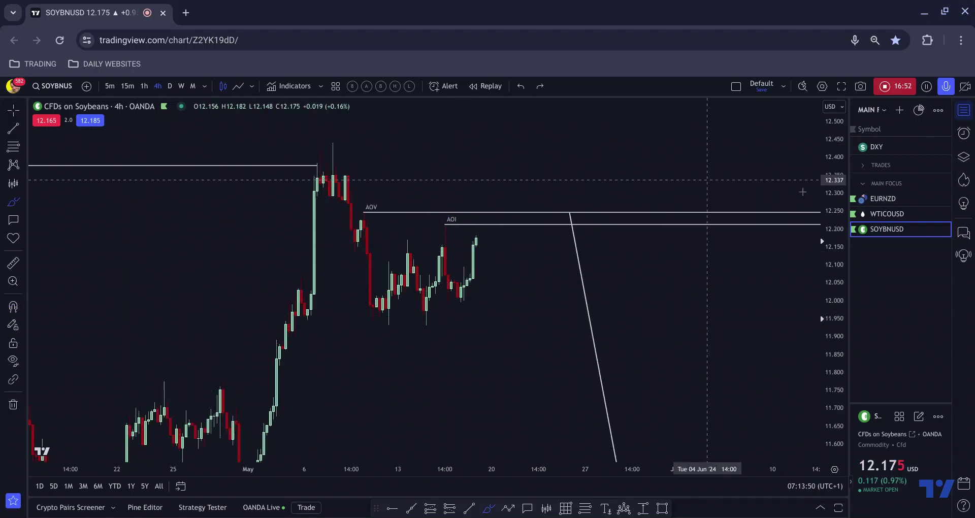
Step: In the Object Tree, unhide folder F and hide the white projected path
{"action": "left_click", "coordinate": [960, 160]}
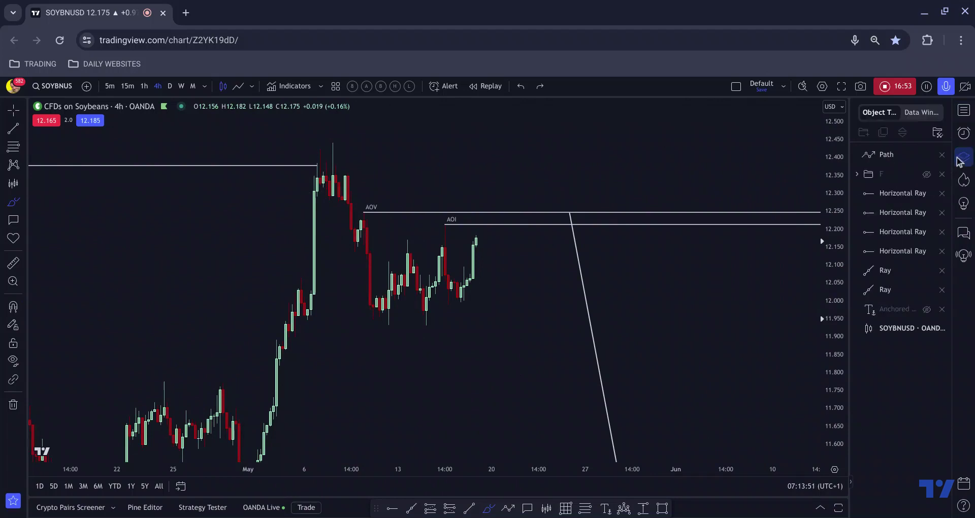
{"action": "left_click", "coordinate": [927, 175]}
{"action": "left_click", "coordinate": [927, 155]}
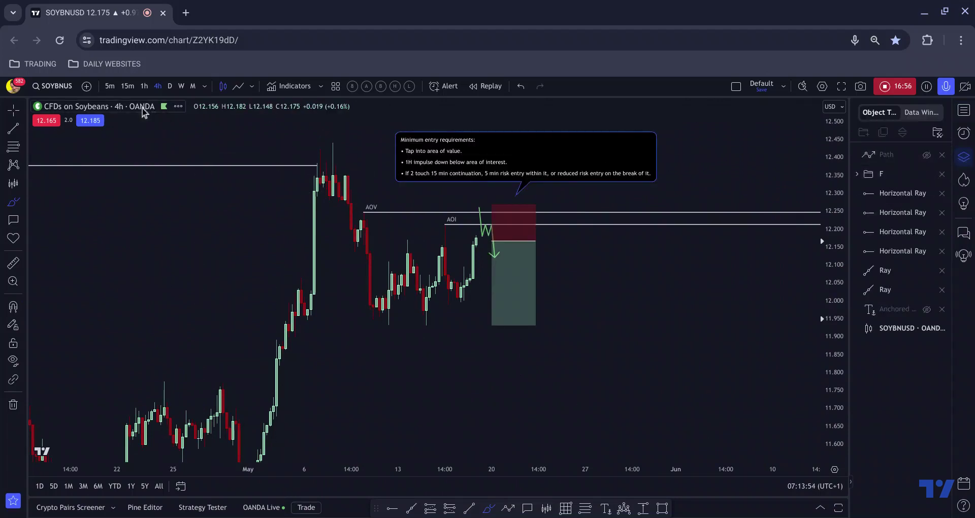
Step: Switch Soybeans to the 1-hour chart and scale it to fit the short position box
{"action": "left_click", "coordinate": [144, 86]}
{"action": "scroll", "coordinate": [523, 366], "scroll_direction": "down", "scroll_amount": 3}
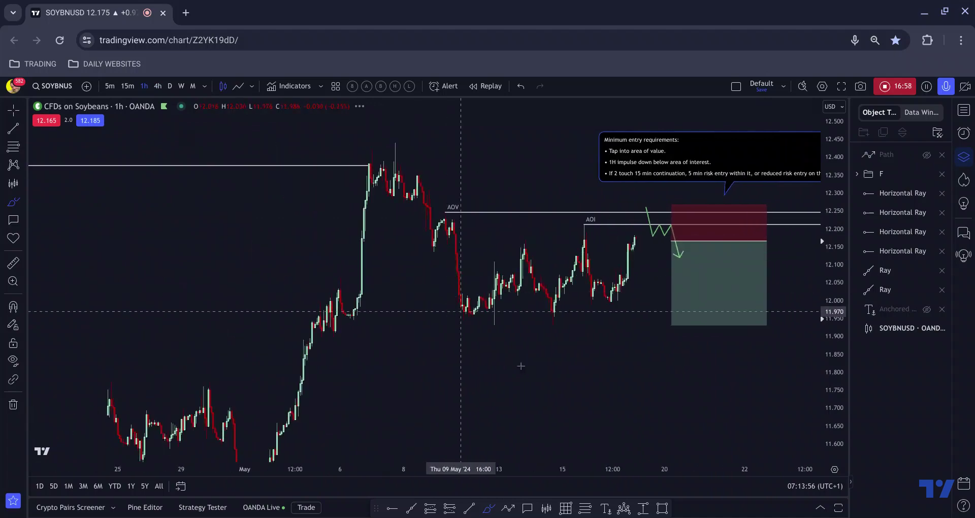
{"action": "left_click_drag", "start_coordinate": [501, 375], "coordinate": [261, 388]}
{"action": "scroll", "coordinate": [403, 372], "scroll_direction": "down", "scroll_amount": 2}
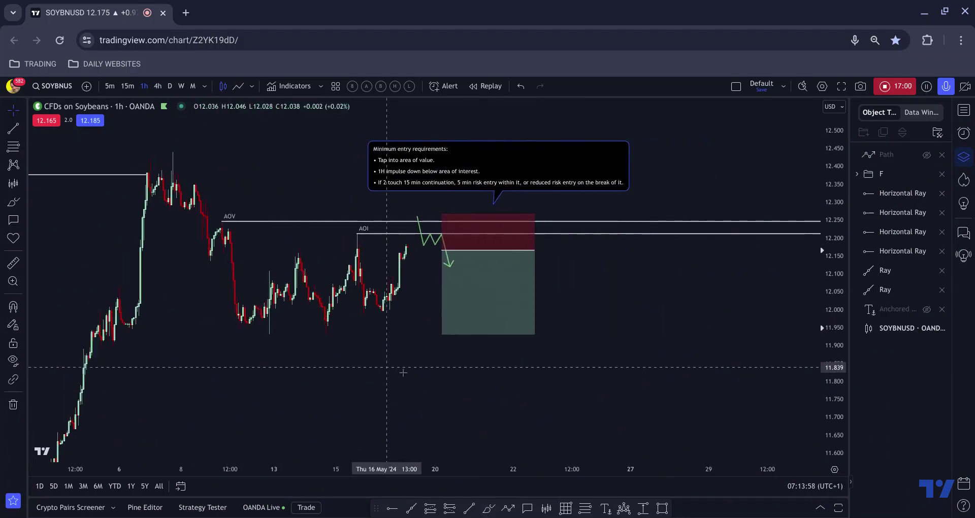
{"action": "left_click_drag", "start_coordinate": [821, 379], "coordinate": [821, 363]}
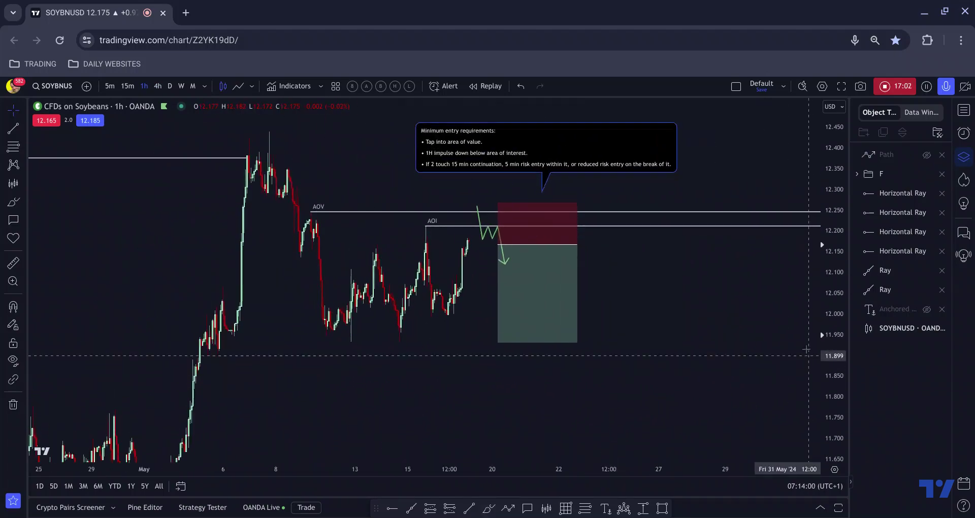
{"action": "left_click_drag", "start_coordinate": [679, 402], "coordinate": [690, 436]}
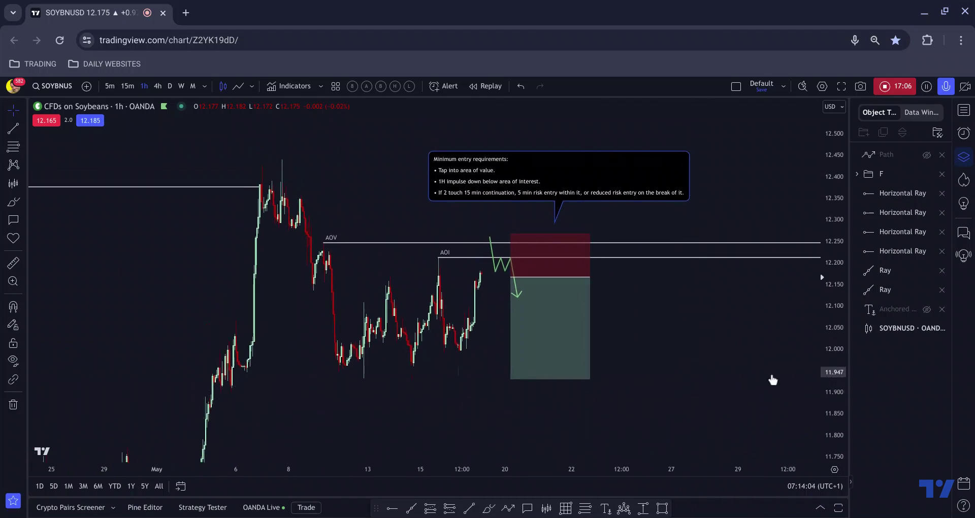
{"action": "left_click_drag", "start_coordinate": [824, 380], "coordinate": [706, 361]}
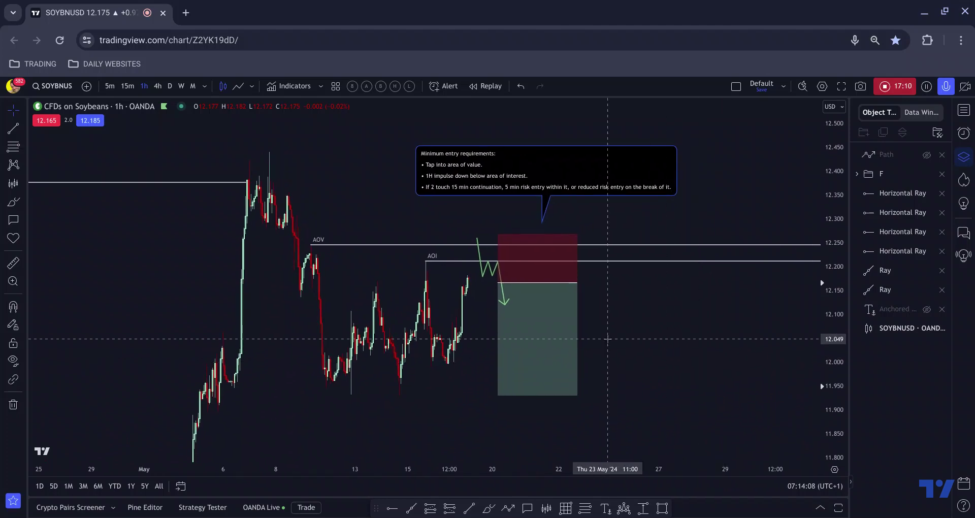
{"action": "left_click", "coordinate": [562, 336]}
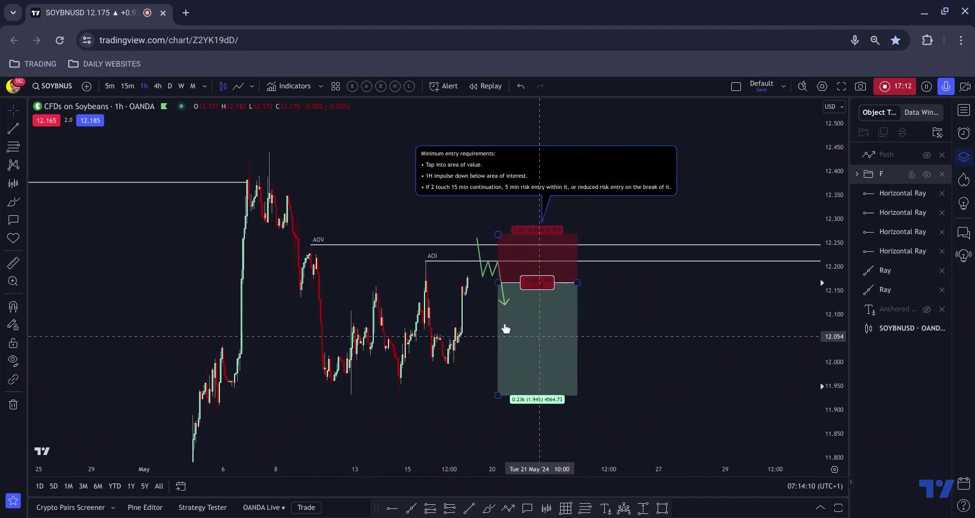
Step: Brush a green arrow rising through the AOI to the AOV, undoing the extra spike and lower sketches
{"action": "left_click", "coordinate": [408, 230]}
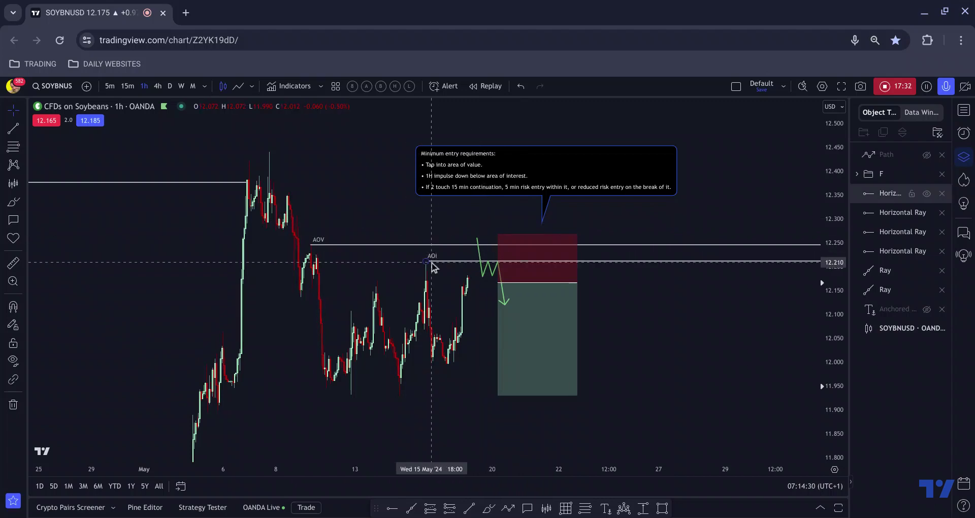
{"action": "left_click", "coordinate": [489, 509]}
{"action": "left_click_drag", "start_coordinate": [375, 280], "coordinate": [468, 238]}
{"action": "left_click_drag", "start_coordinate": [465, 357], "coordinate": [402, 391]}
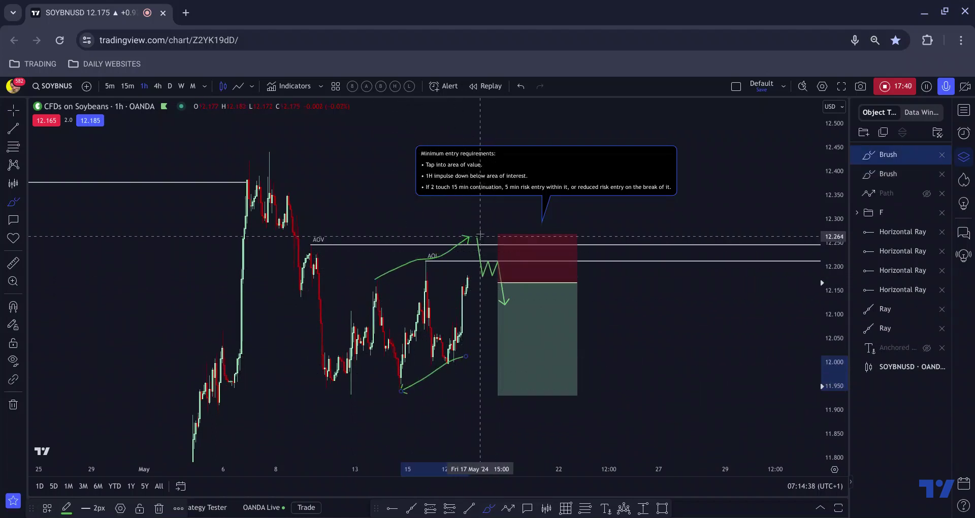
{"action": "left_click_drag", "start_coordinate": [479, 232], "coordinate": [477, 270]}
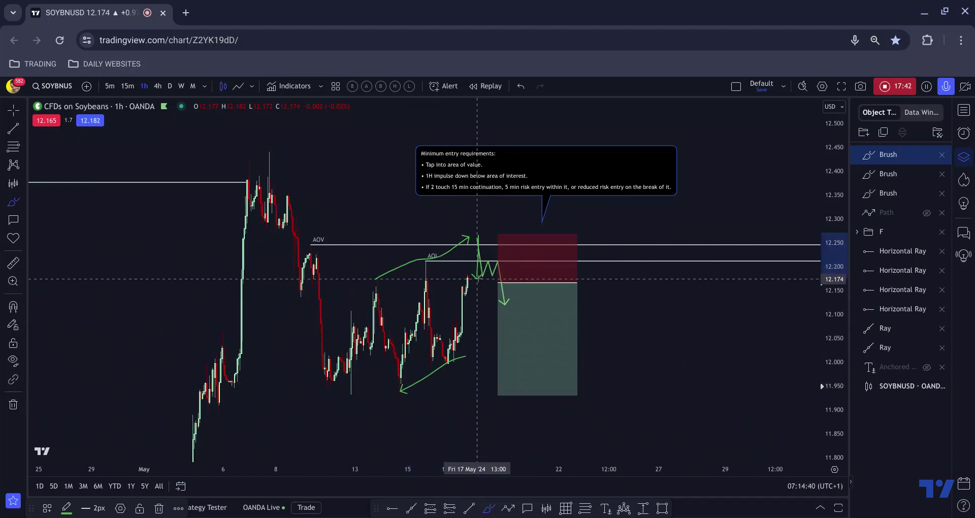
{"action": "left_click_drag", "start_coordinate": [298, 249], "coordinate": [310, 246]}
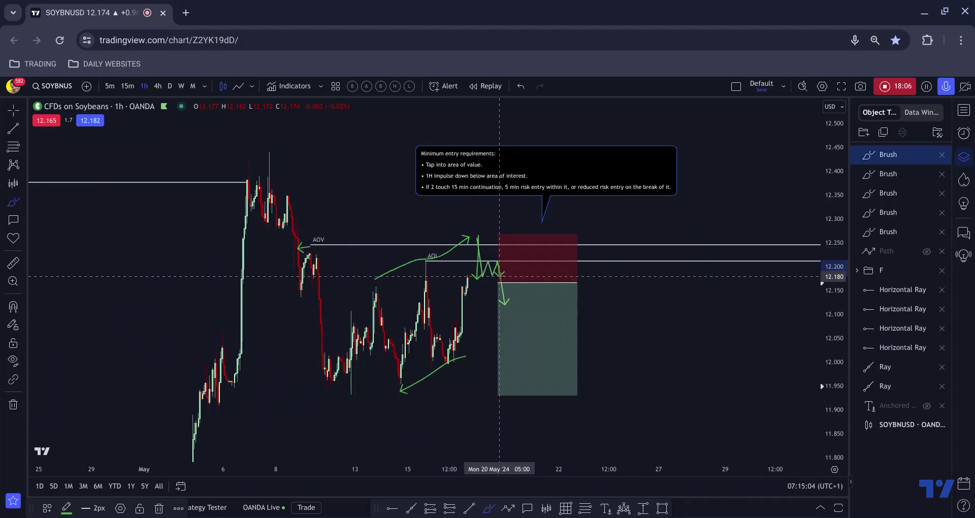
{"action": "mouse_move", "coordinate": [500, 277]}
{"action": "left_mouse_down"}
{"action": "mouse_move", "coordinate": [506, 165]}
{"action": "mouse_move", "coordinate": [522, 422]}
{"action": "left_mouse_up"}
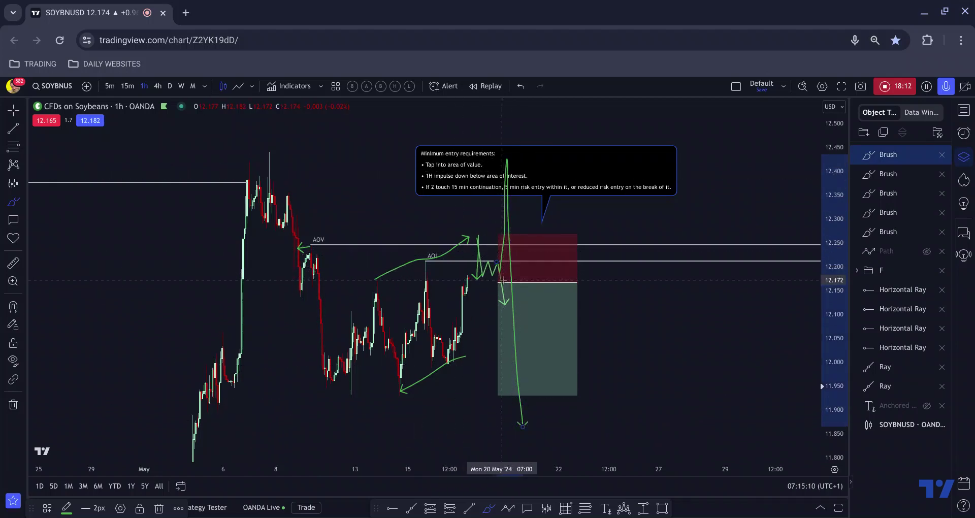
{"action": "key", "text": "ctrl+z"}
{"action": "key", "text": "ctrl+z"}
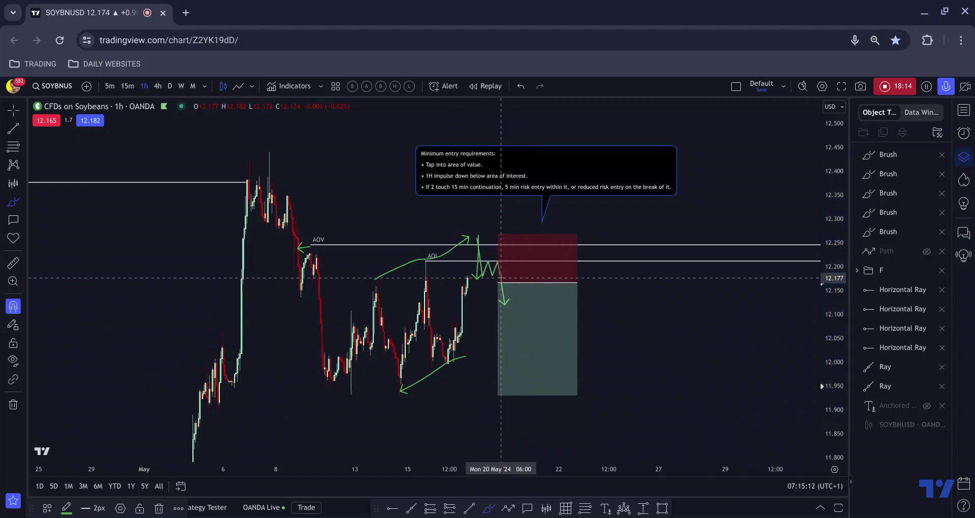
{"action": "key", "text": "ctrl+z"}
{"action": "key", "text": "ctrl+z"}
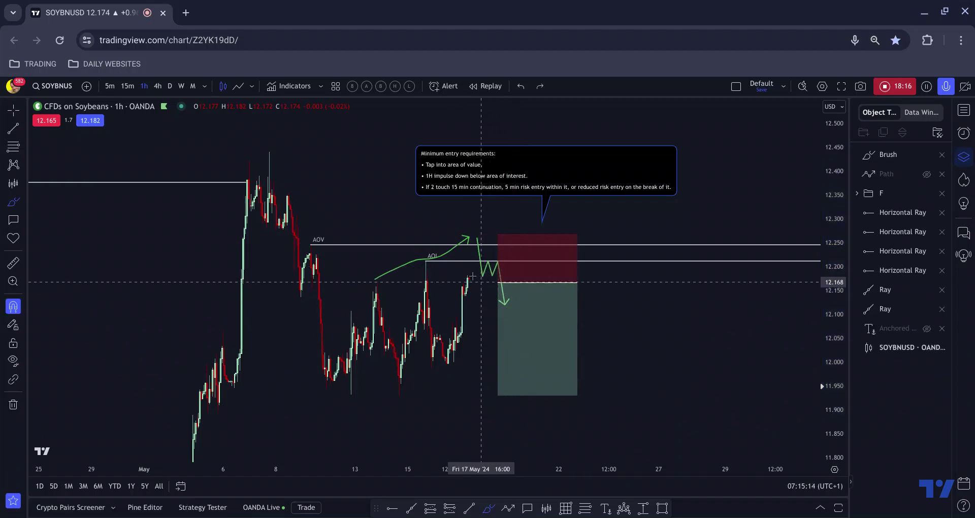
Step: Undo the AOI sketch, then sketch and undo a spike past the AOV and a rise toward 12.43, and zoom the time axis
{"action": "key", "text": "ctrl+z"}
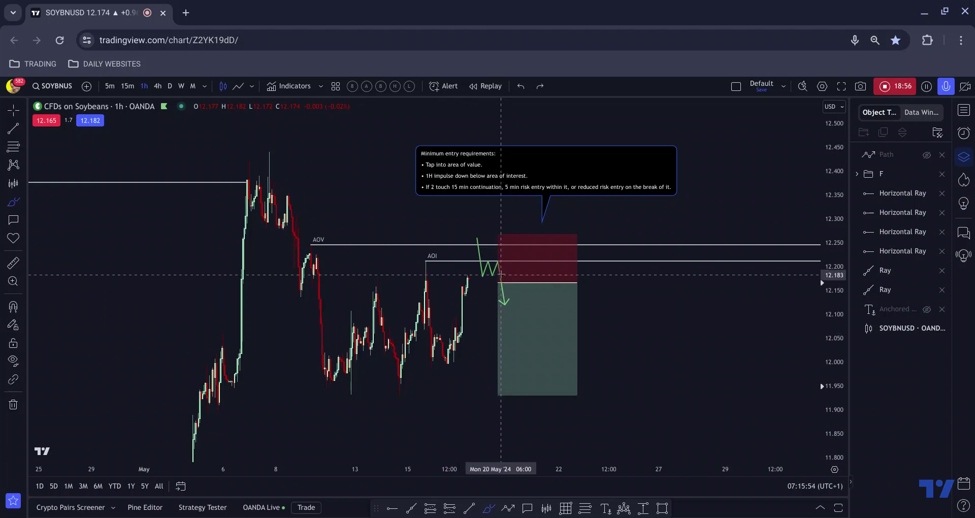
{"action": "mouse_move", "coordinate": [495, 264]}
{"action": "left_mouse_down"}
{"action": "mouse_move", "coordinate": [501, 293]}
{"action": "mouse_move", "coordinate": [511, 160]}
{"action": "left_mouse_up"}
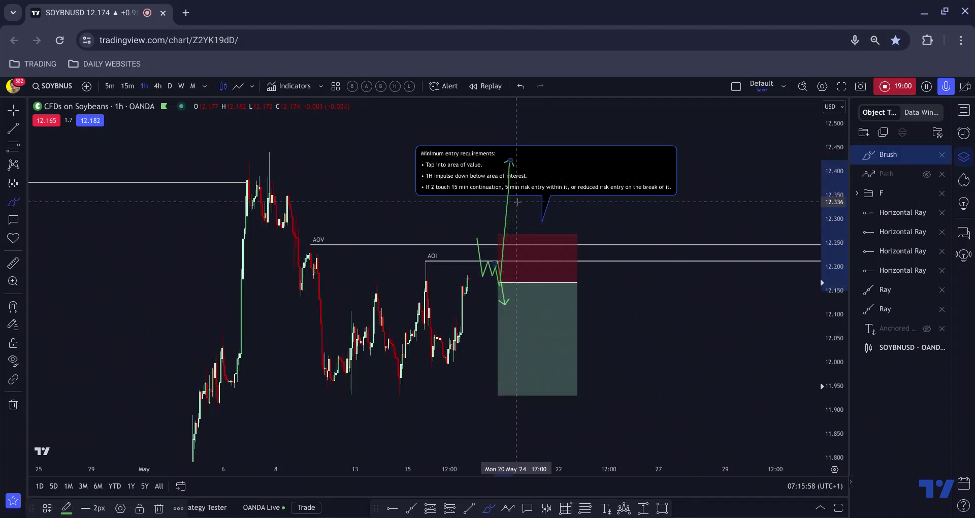
{"action": "key", "text": "ctrl+z"}
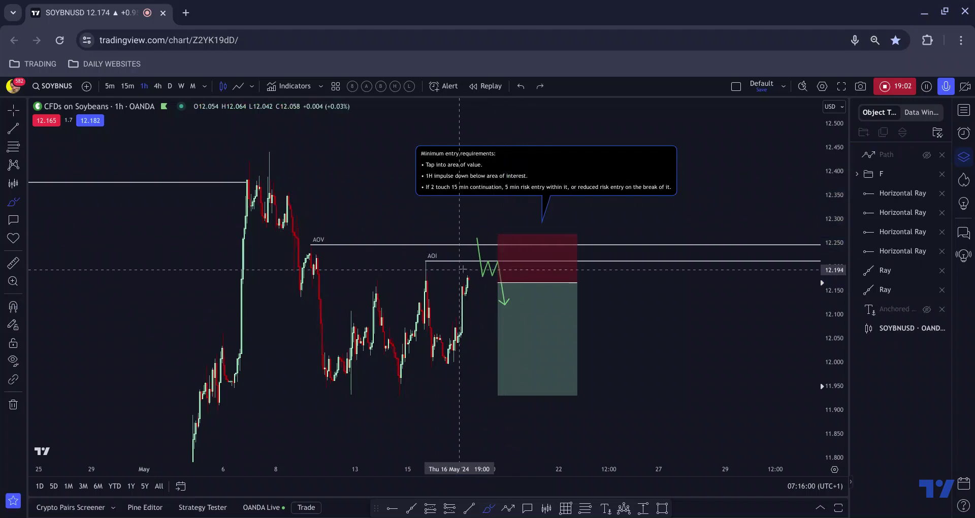
{"action": "mouse_move", "coordinate": [470, 283]}
{"action": "left_mouse_down"}
{"action": "mouse_move", "coordinate": [476, 249]}
{"action": "mouse_move", "coordinate": [486, 252]}
{"action": "left_mouse_up"}
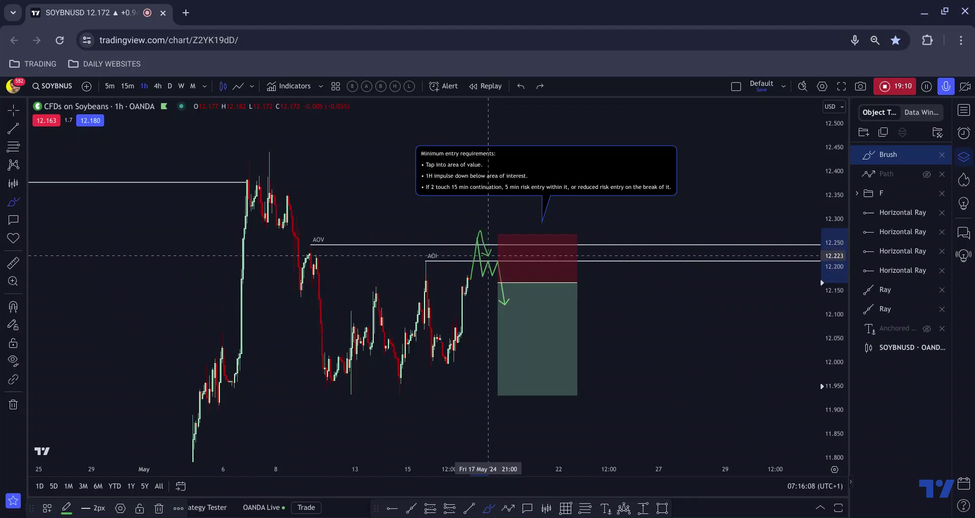
{"action": "mouse_move", "coordinate": [488, 256]}
{"action": "left_mouse_down"}
{"action": "mouse_move", "coordinate": [495, 155]}
{"action": "mouse_move", "coordinate": [501, 432]}
{"action": "left_mouse_up"}
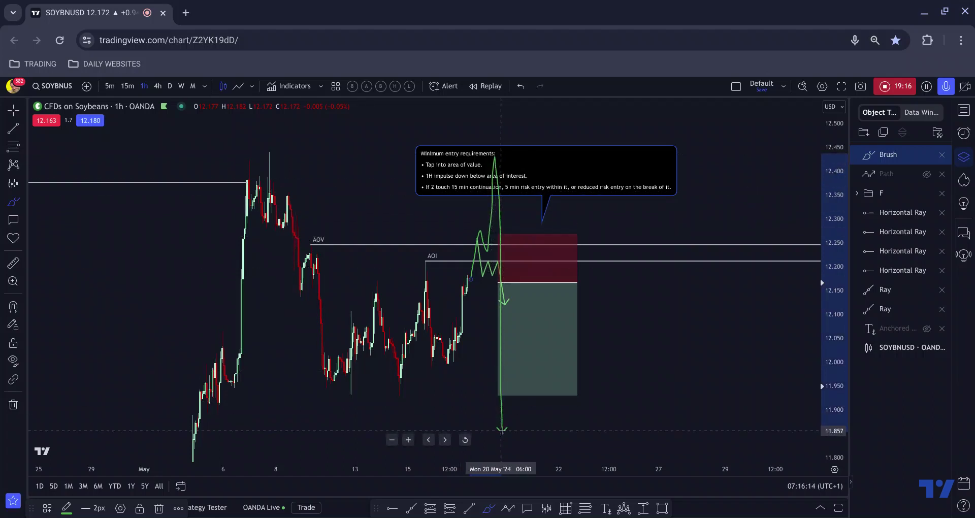
{"action": "key", "text": "ctrl+z"}
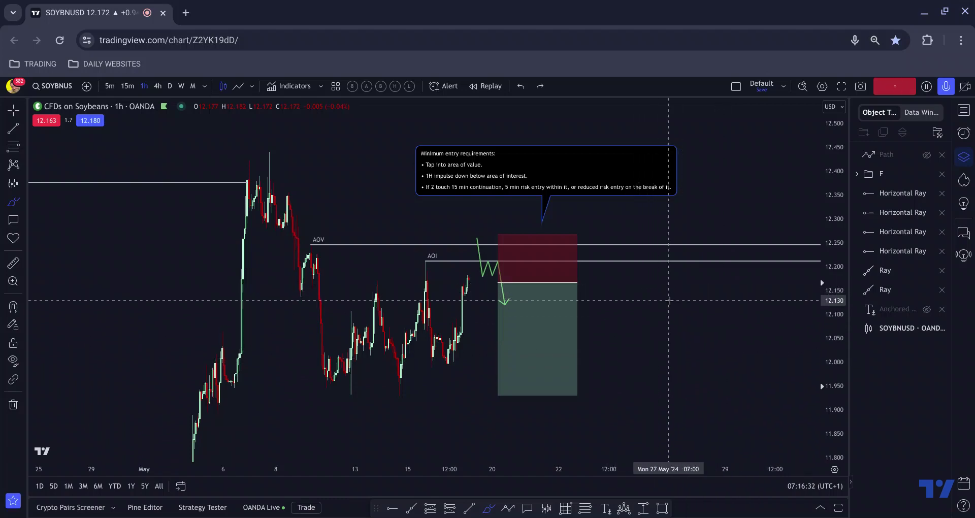
{"action": "scroll", "coordinate": [756, 284], "scroll_direction": "down", "scroll_amount": 1}
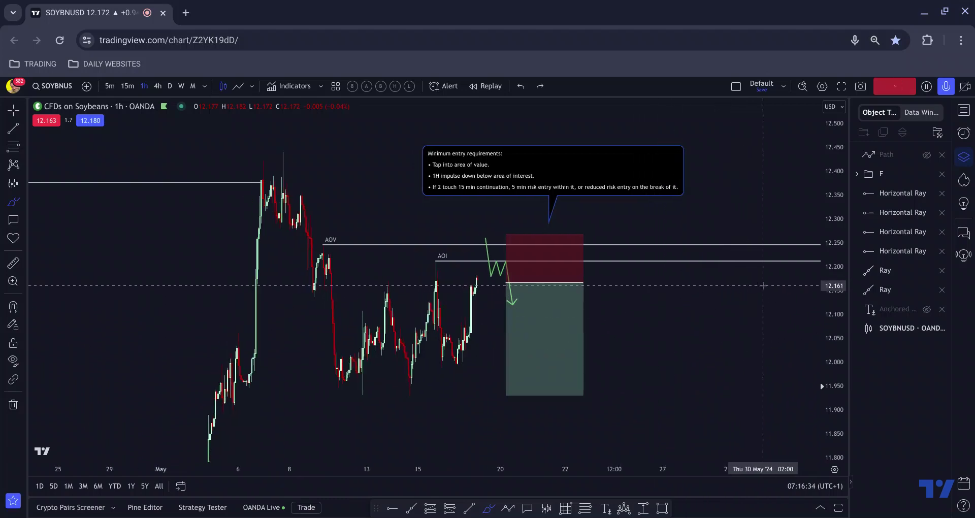